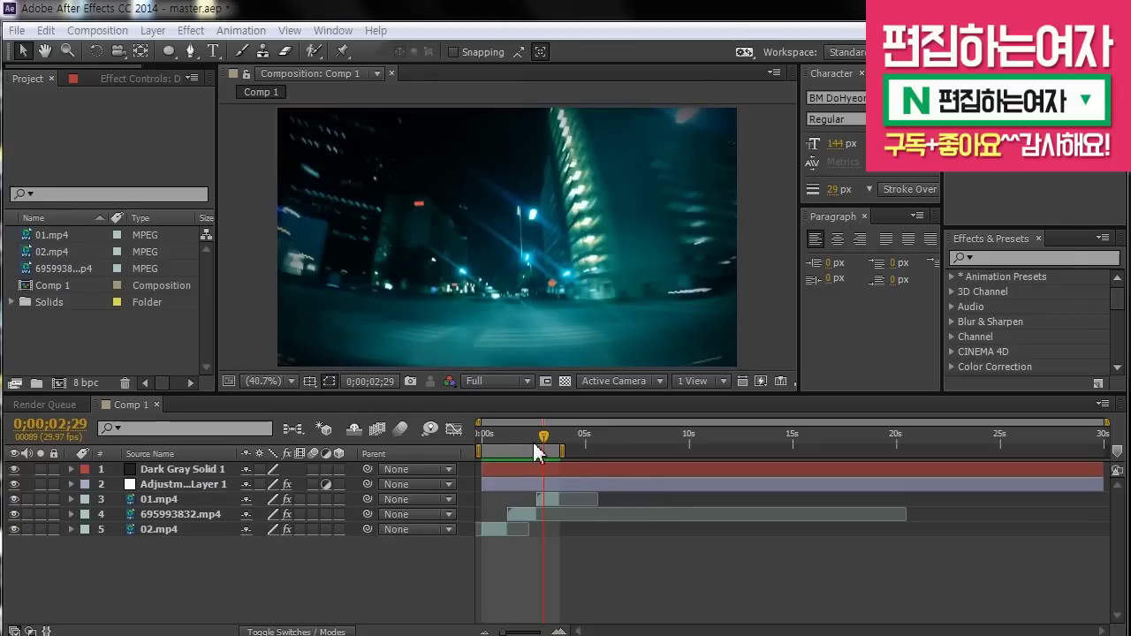
Play Comp 1 from its start, then scrub through the transitions between its clips to examine the finished effect
key(Home)
key(space)
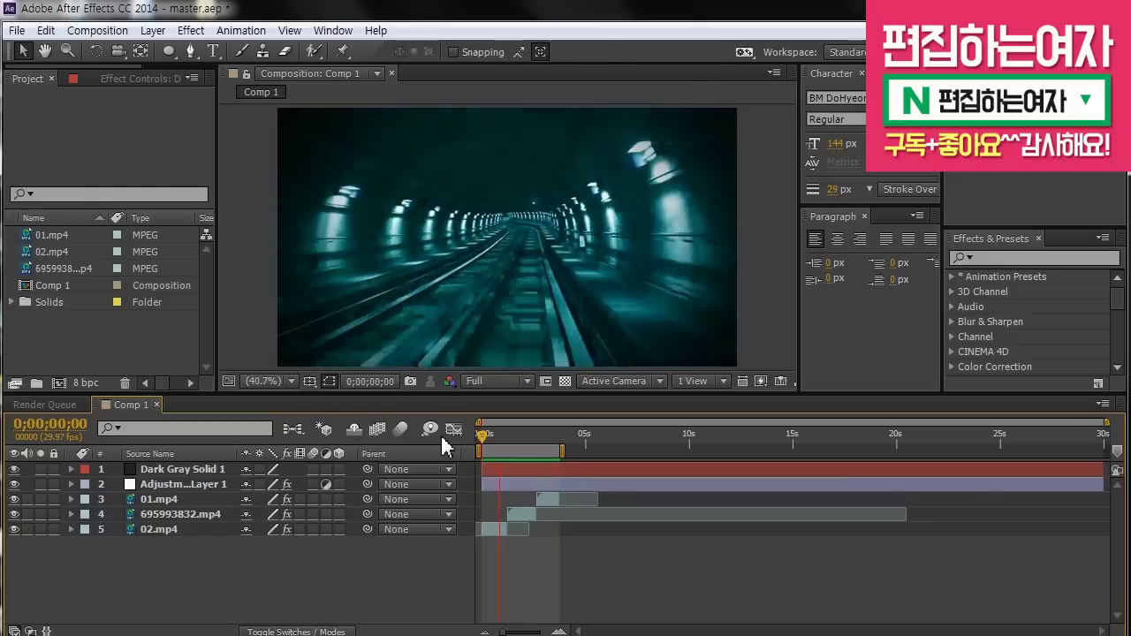
key(space)
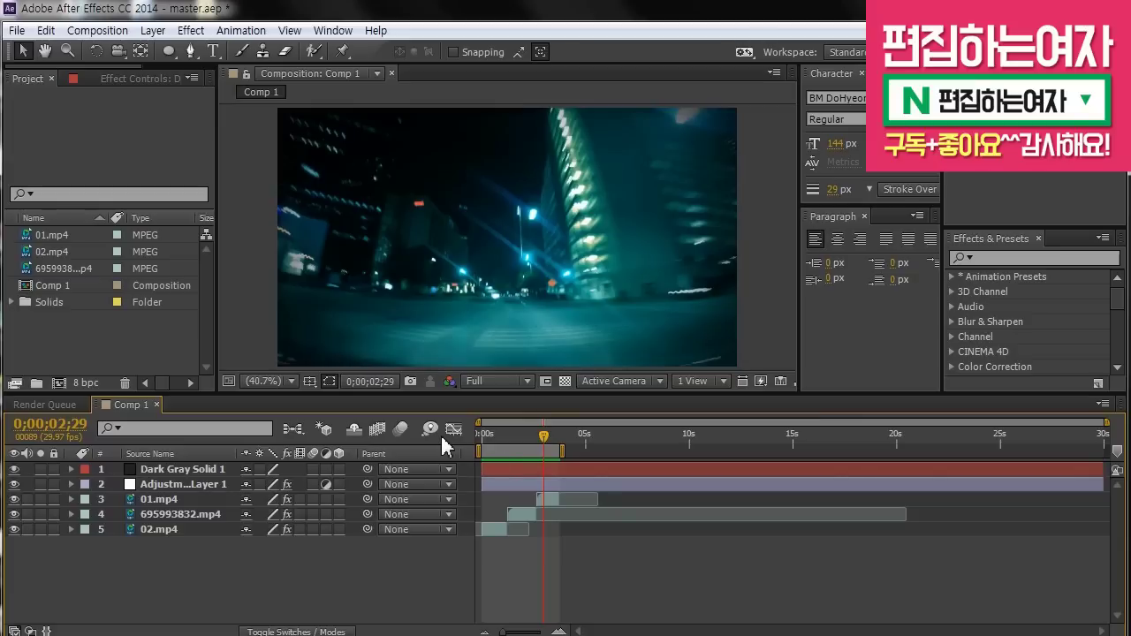
mouse_move(514, 425)
mouse_down()
mouse_move(499, 426)
mouse_move(514, 427)
mouse_up()
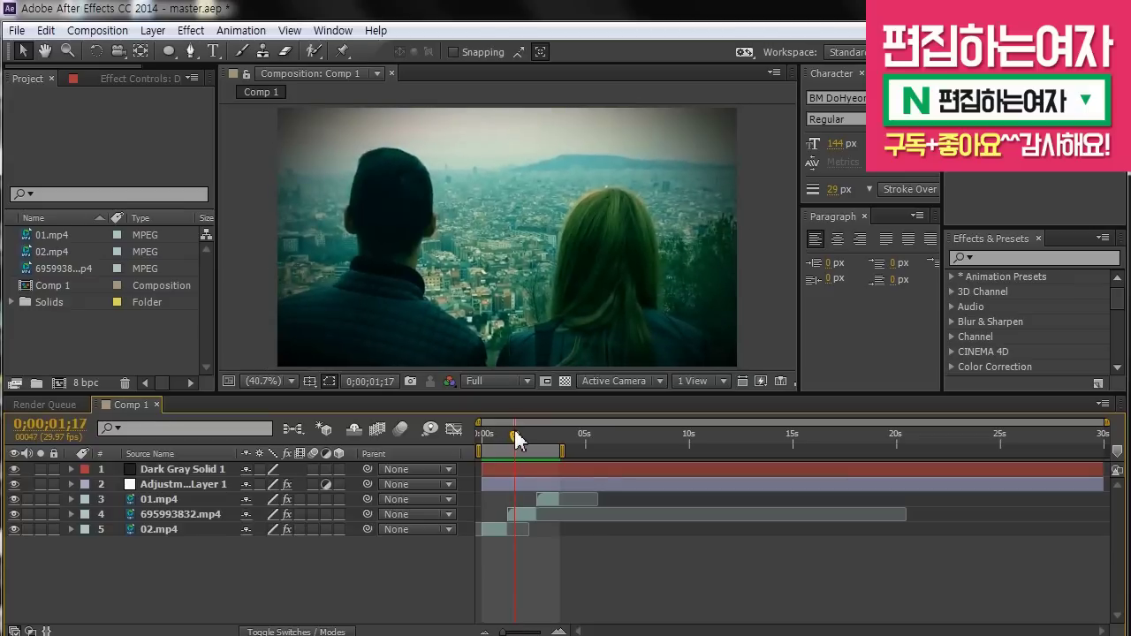
mouse_move(511, 442)
mouse_down()
mouse_move(550, 447)
mouse_move(501, 447)
mouse_move(534, 447)
mouse_move(520, 450)
mouse_up()
click(530, 485)
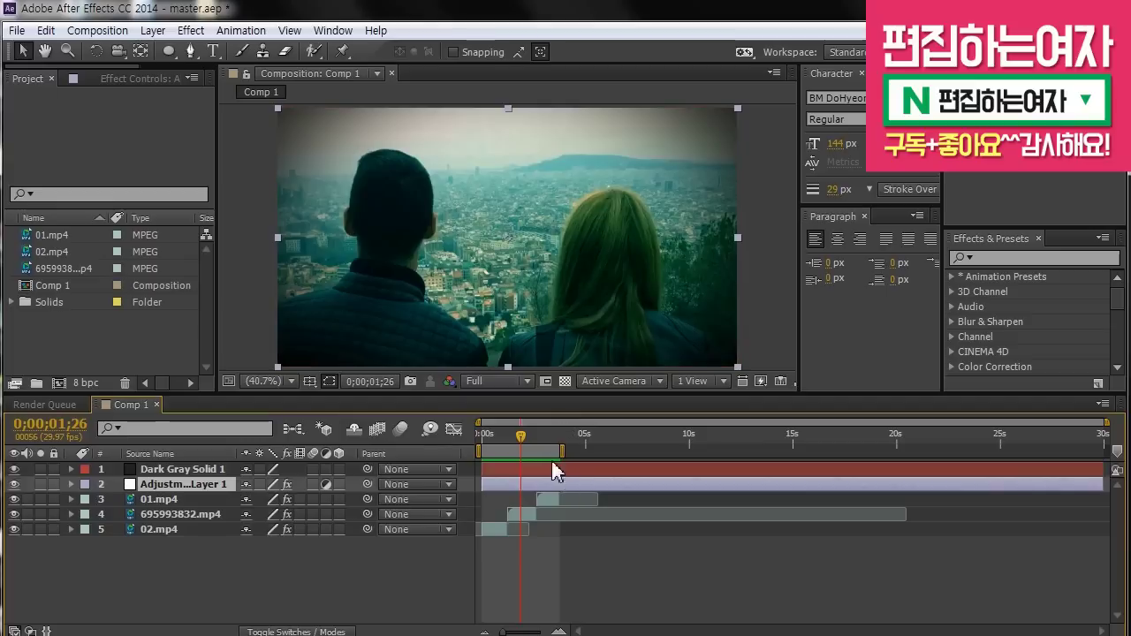
click(563, 572)
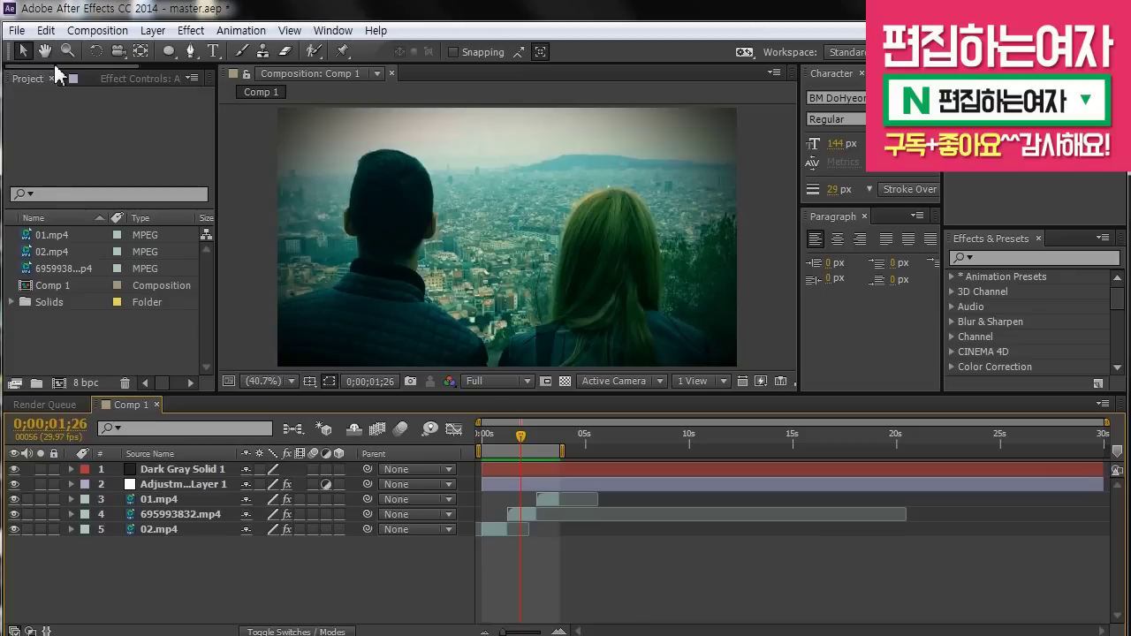
Create a new composition named master with a duration of 0;00;30;00
click(92, 30)
click(99, 48)
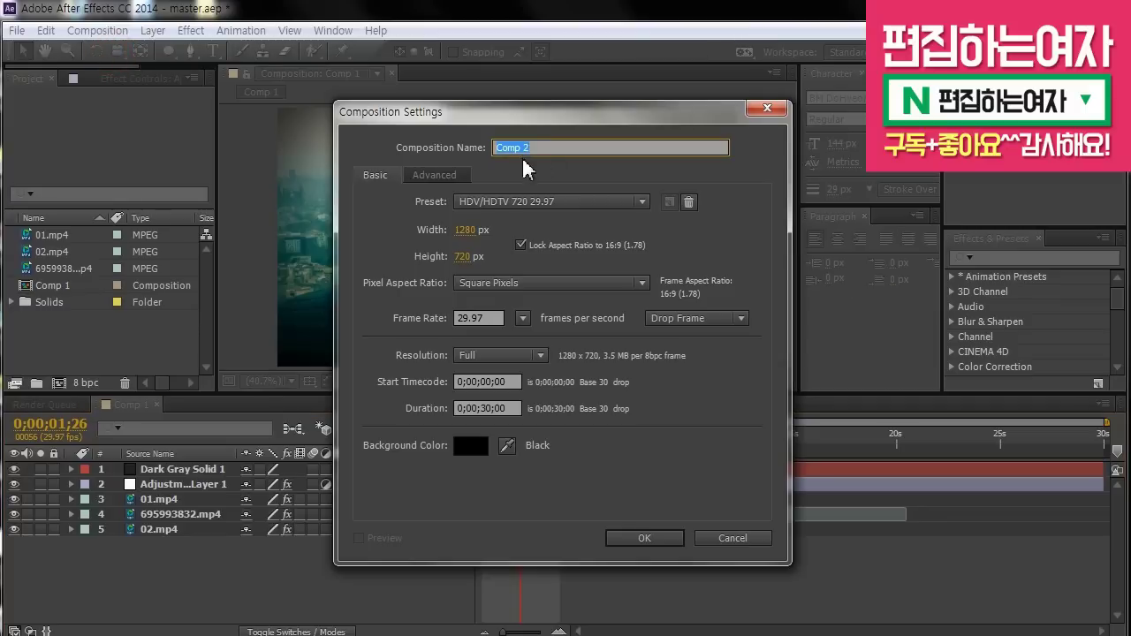
text(ㅡㅁ)
text(master)
key(Tab)
key(Tab)
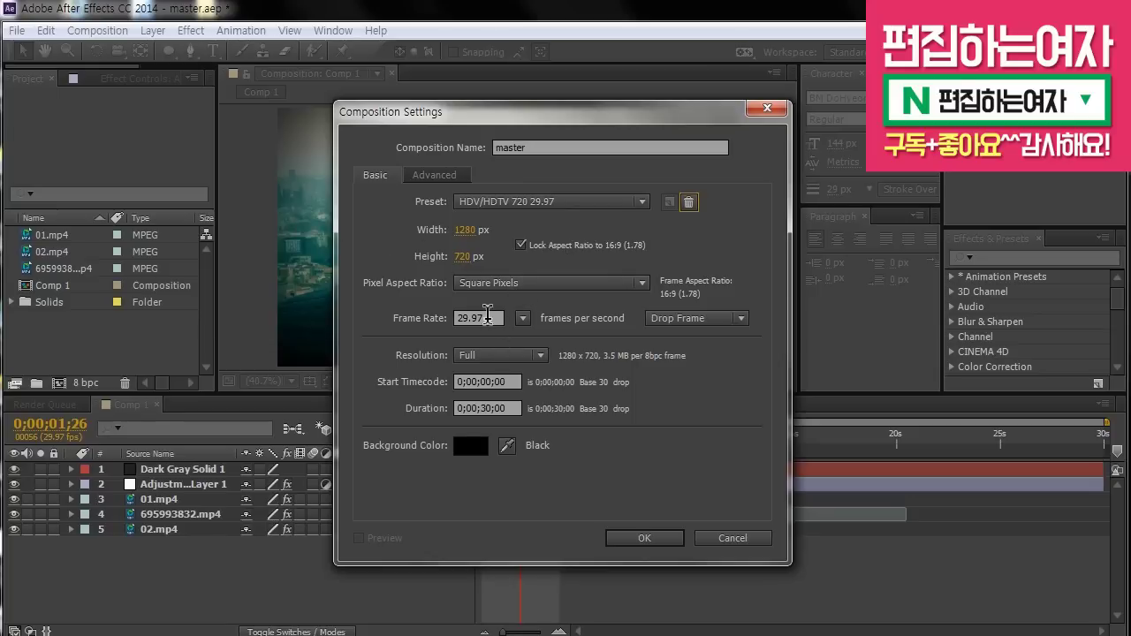
drag(518, 406, 422, 407)
text(3000)
key(Return)
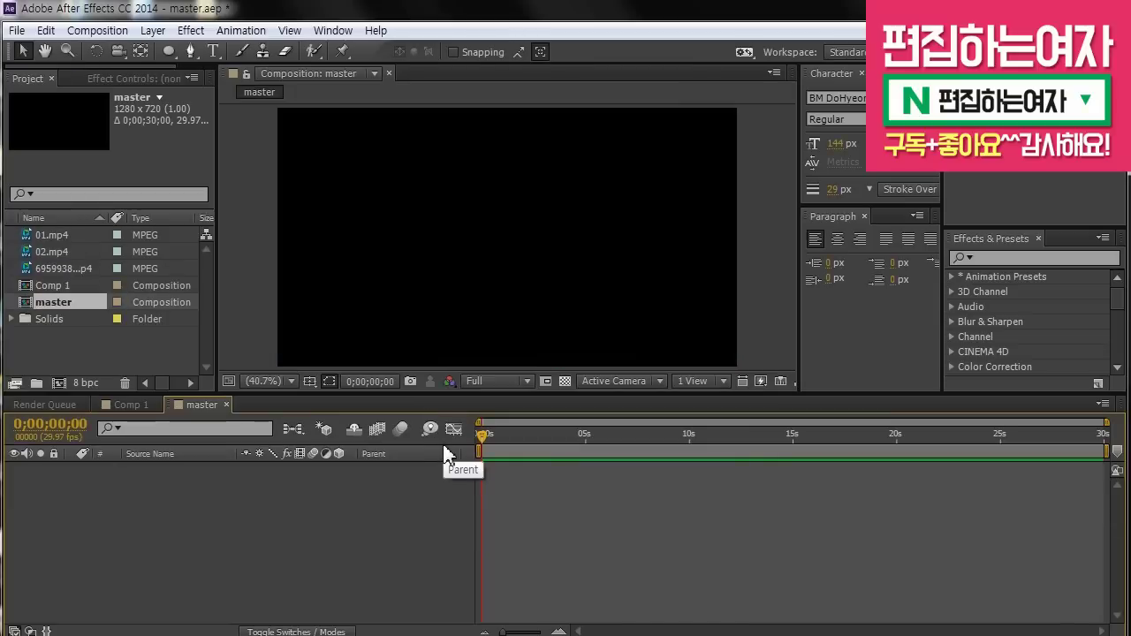
Copy the three video layers 01.mp4, 695993832.mp4 and 02.mp4 from Comp 1 into the master composition
click(137, 409)
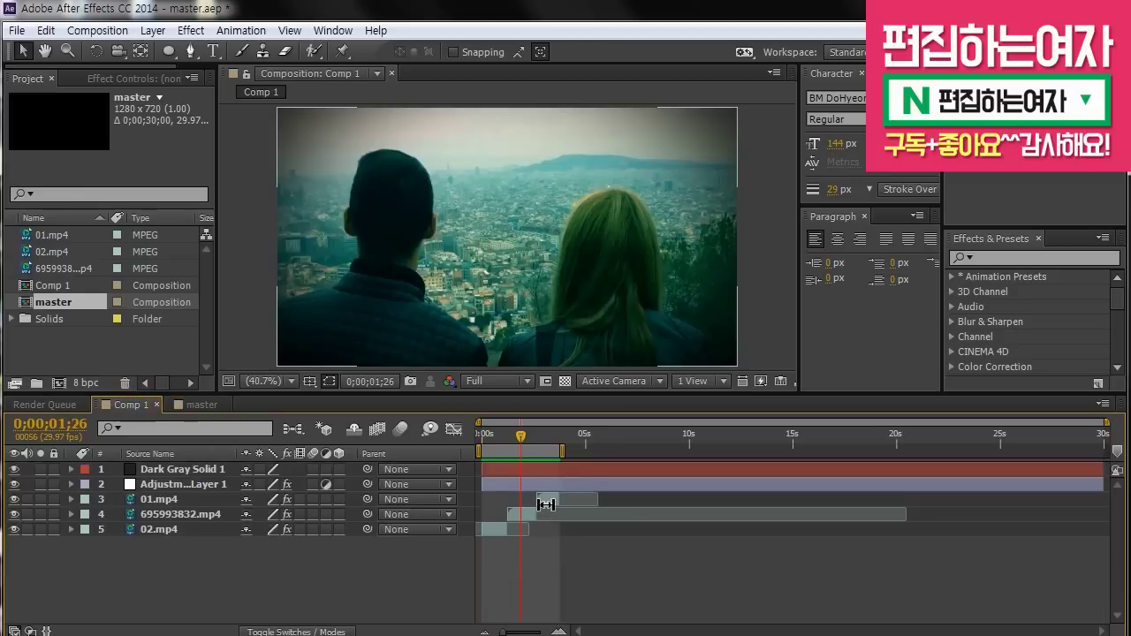
click(543, 503)
shift+click(501, 531)
click(200, 405)
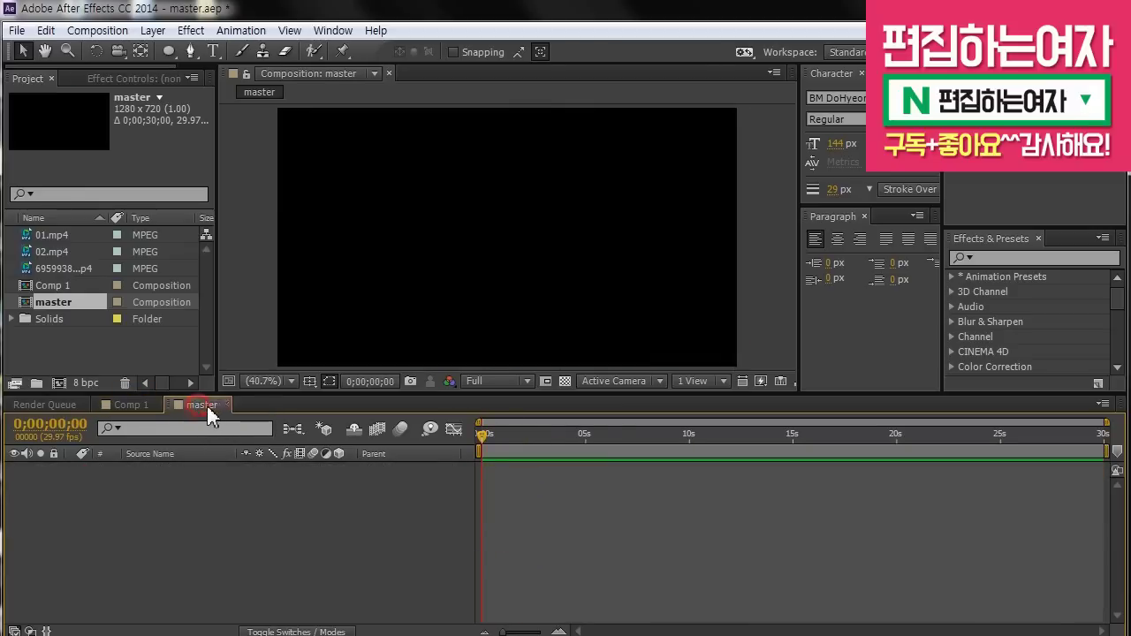
key(ctrl+v)
Delete the Motion Tile and Liquify effects from the 02.mp4 layer in the master composition
click(178, 500)
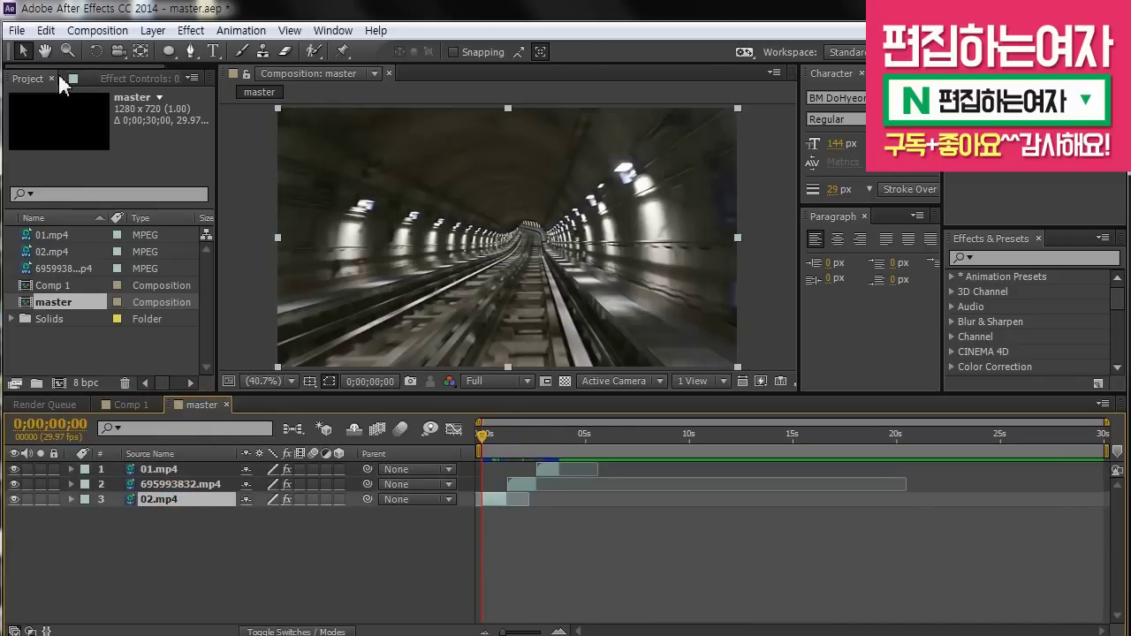
click(104, 79)
scroll(80, 180, up, 3)
click(55, 114)
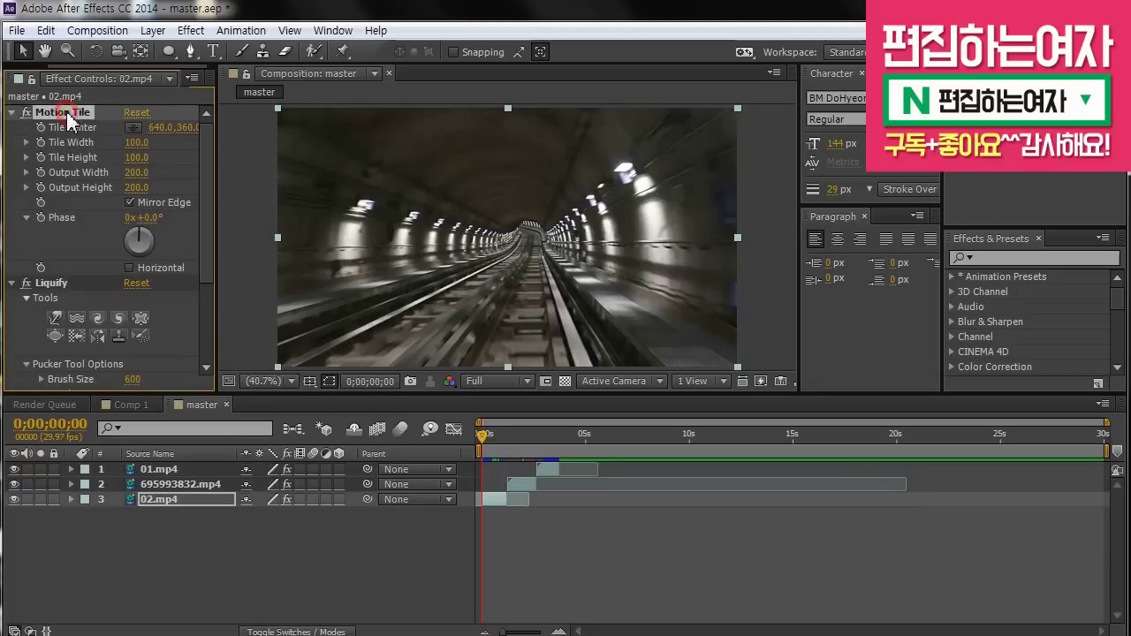
key(Delete)
click(62, 113)
key(Delete)
Delete all effects from the 695993832.mp4 and 01.mp4 layers
click(184, 485)
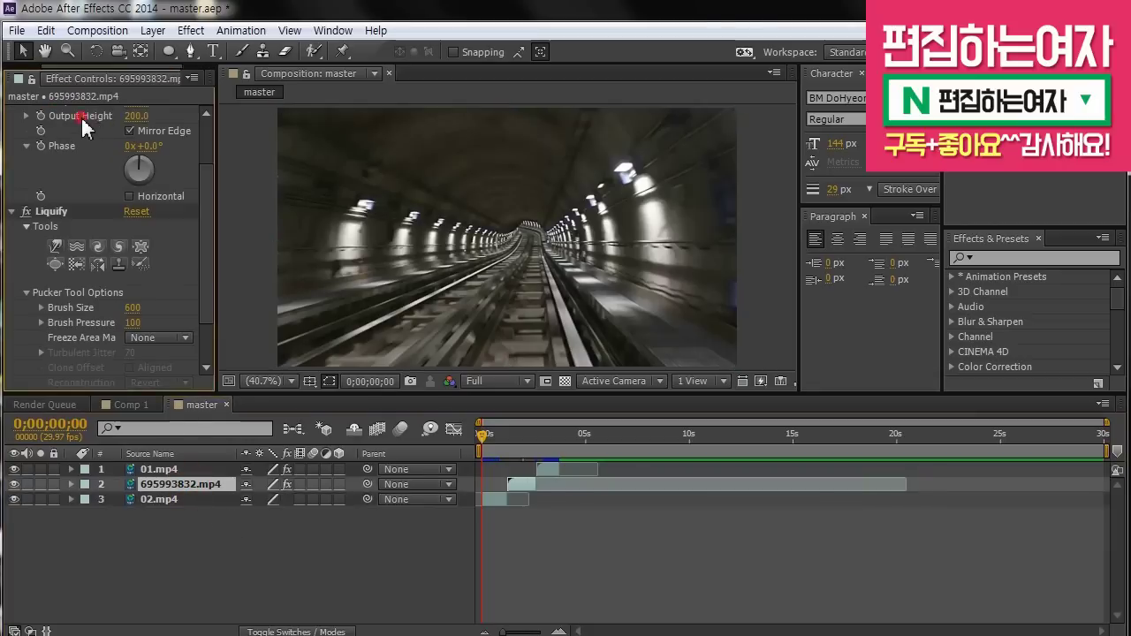
click(67, 220)
key(Delete)
click(48, 114)
key(Delete)
click(184, 471)
click(53, 113)
key(Delete)
Return to the start of the composition and remove the Scale animation from the 02.mp4 layer
mouse_move(495, 441)
mouse_down()
mouse_move(510, 442)
mouse_move(477, 431)
mouse_up()
click(490, 495)
key(s)
click(114, 515)
Remove the Scale keyframes from the 695993832.mp4 layer and set its Scale to 100%
click(113, 486)
key(s)
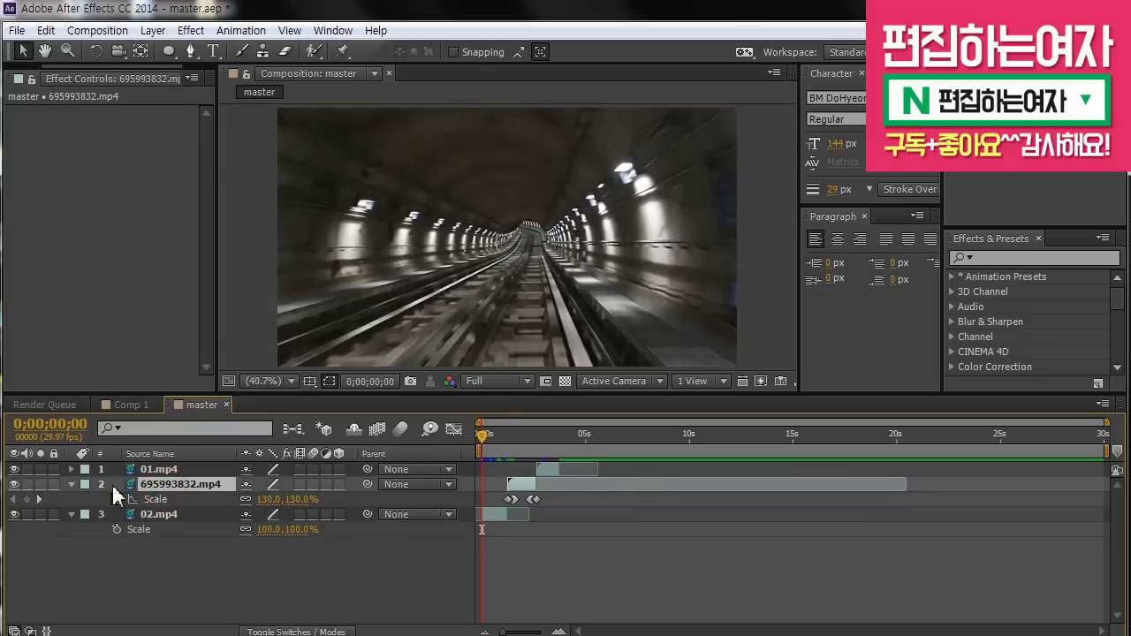
click(116, 499)
click(115, 499)
click(267, 499)
text(100)
key(Return)
Remove the Scale keyframes from the 01.mp4 layer, set its Scale to 100% and collapse its properties
click(166, 456)
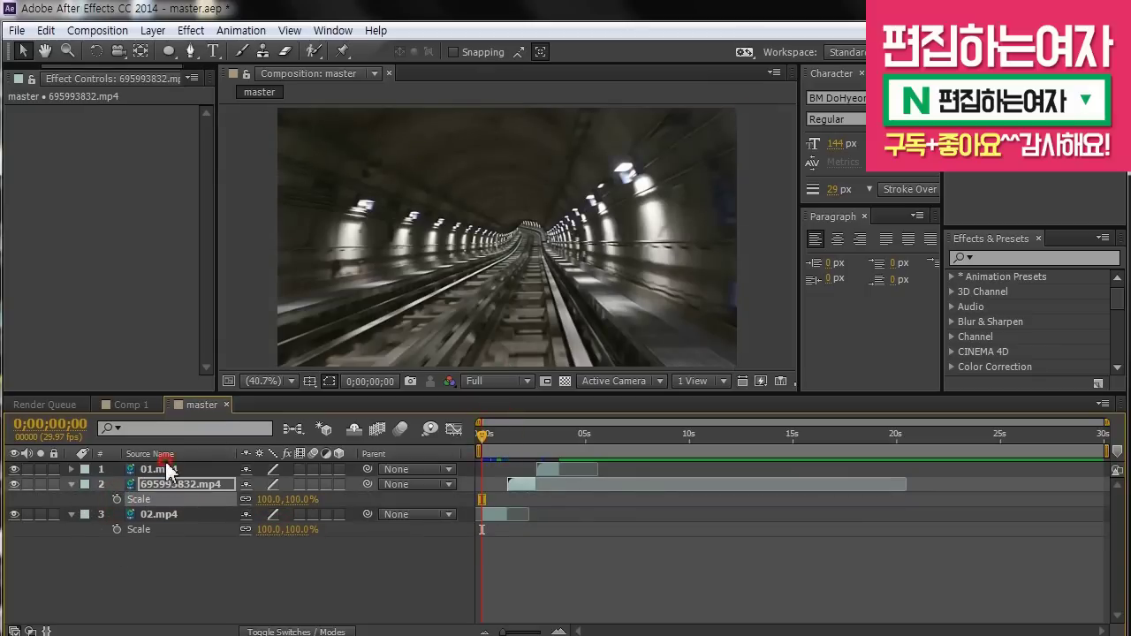
key(s)
click(158, 469)
key(s)
click(116, 485)
click(116, 484)
click(267, 484)
text(100)
key(Return)
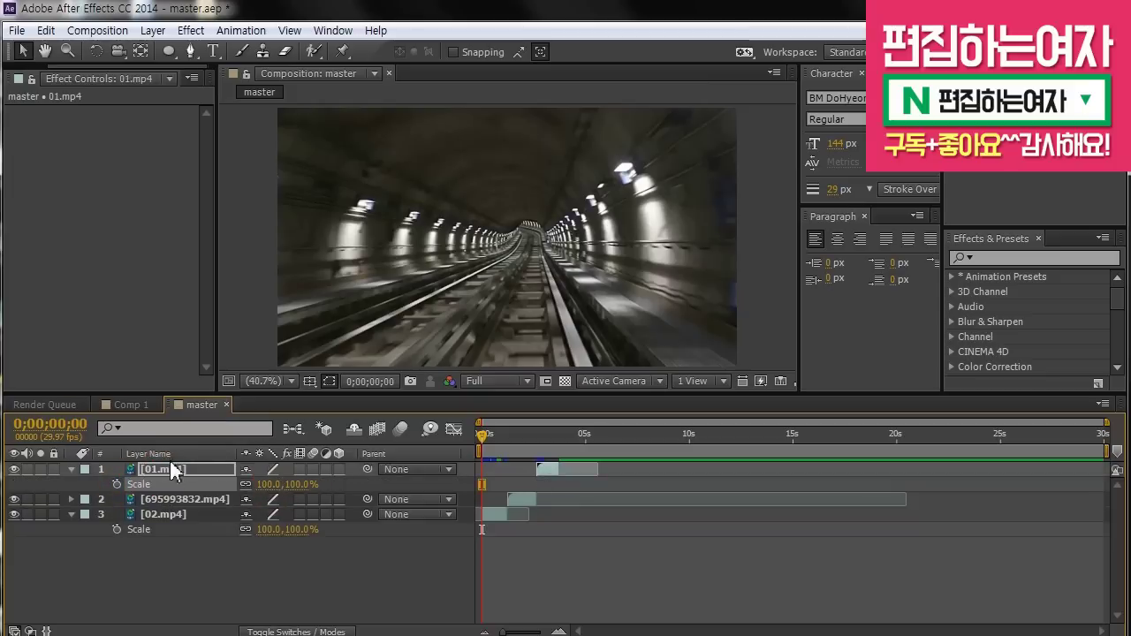
click(71, 469)
click(184, 570)
Search the effects for "motion" and apply Motion Tile to the 02.mp4 layer
mouse_move(487, 437)
mouse_down()
mouse_move(553, 449)
mouse_move(475, 449)
mouse_up()
click(493, 500)
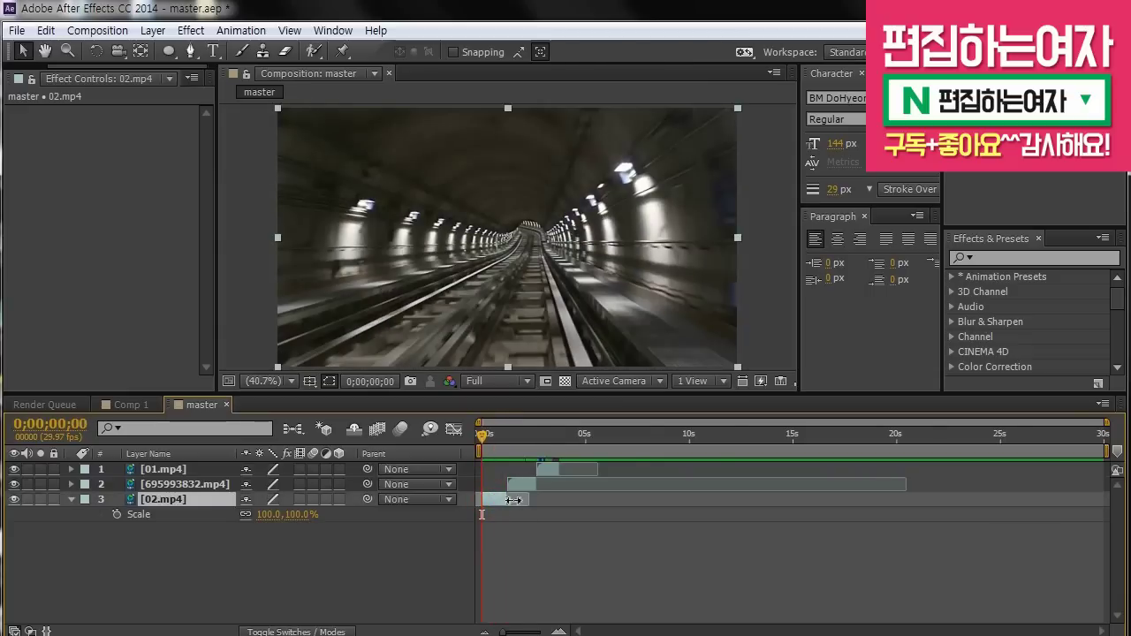
key(equal)
key(equal)
drag(498, 447, 556, 438)
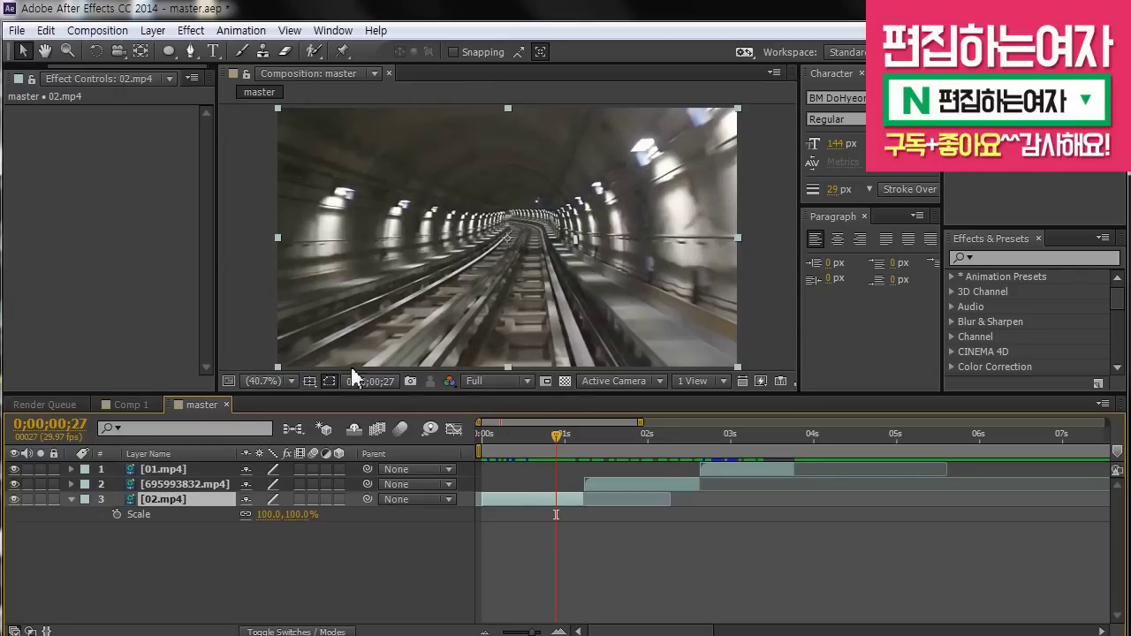
click(1007, 257)
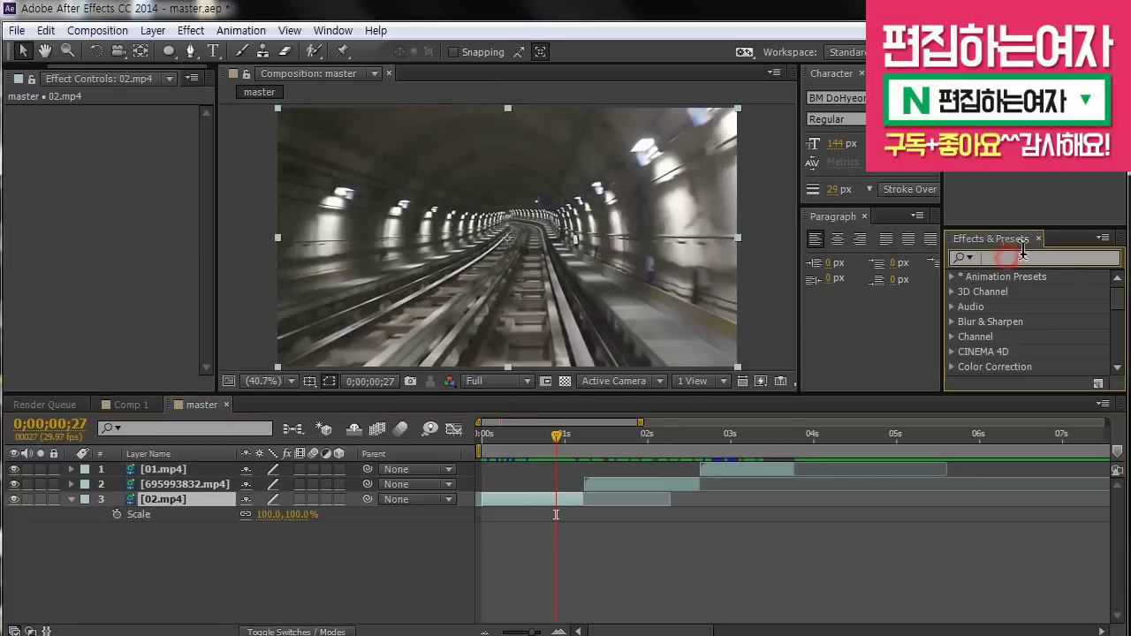
text(m)
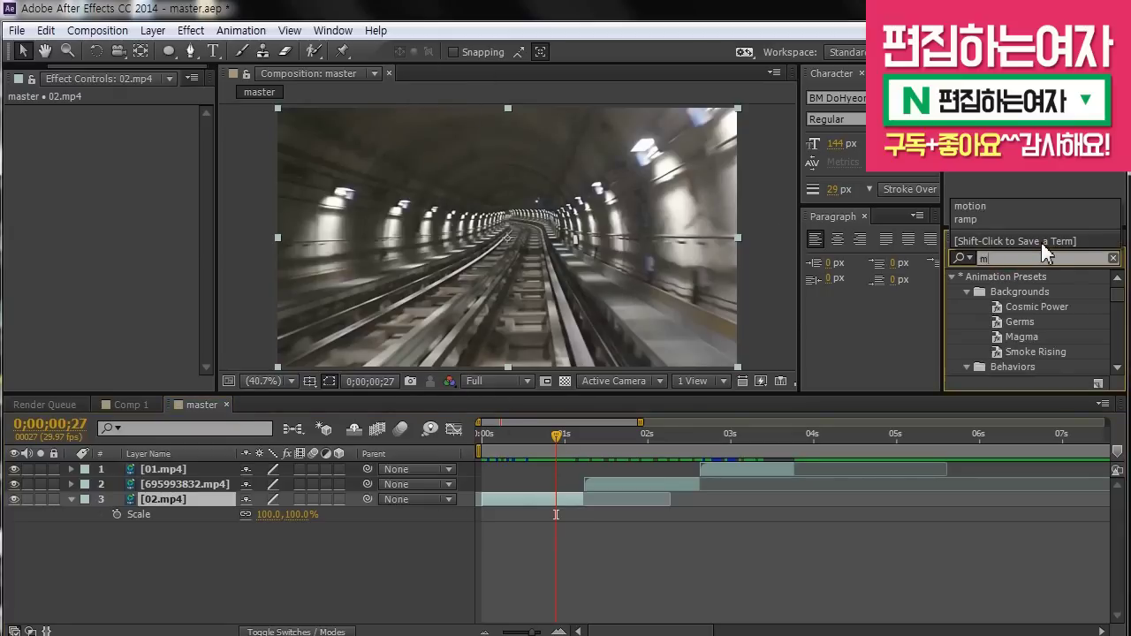
text(otion)
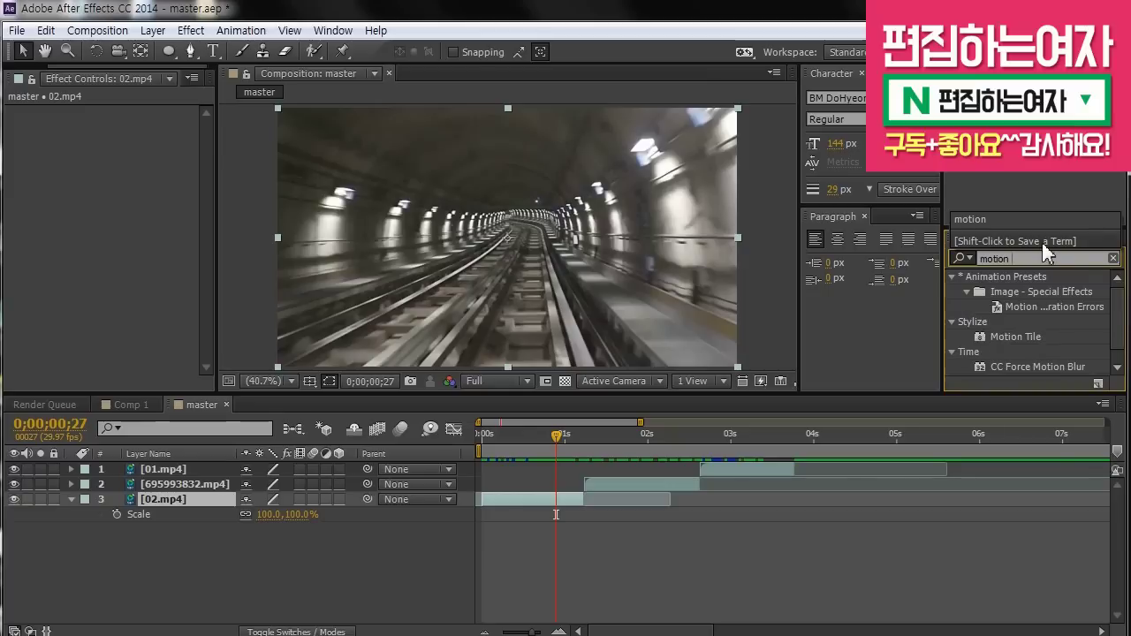
click(973, 327)
click(1013, 337)
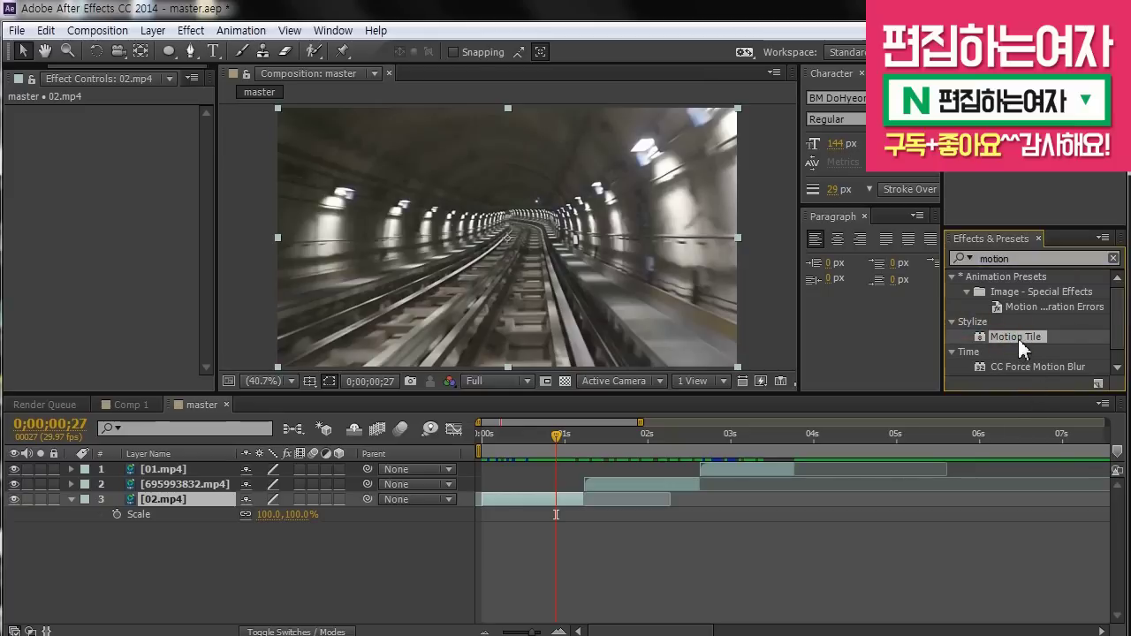
double_click(1014, 336)
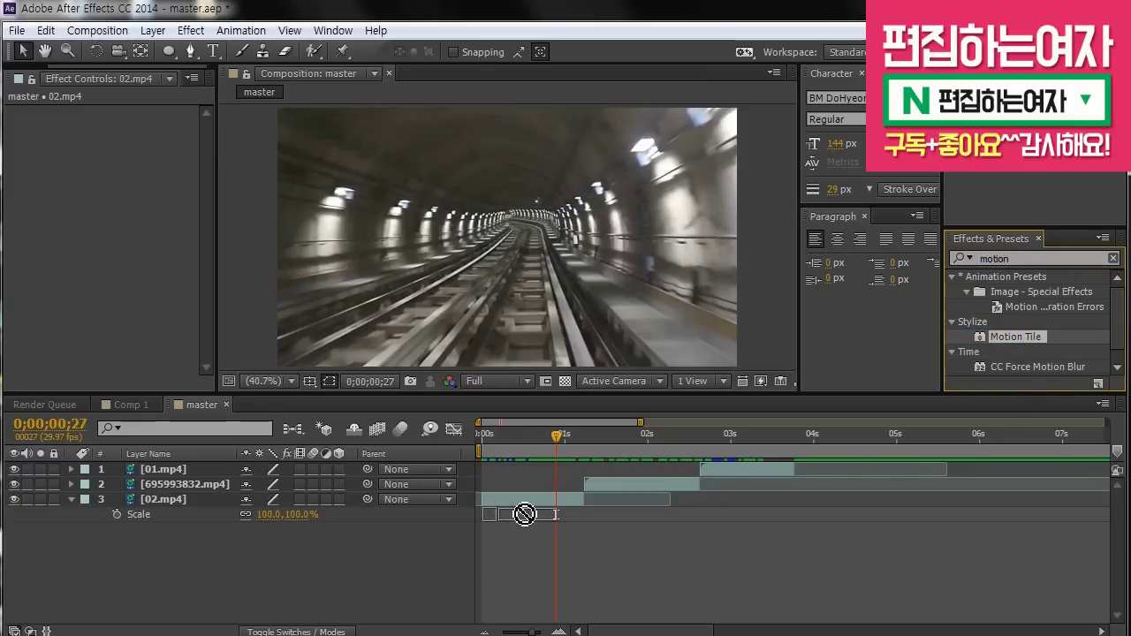
click(530, 502)
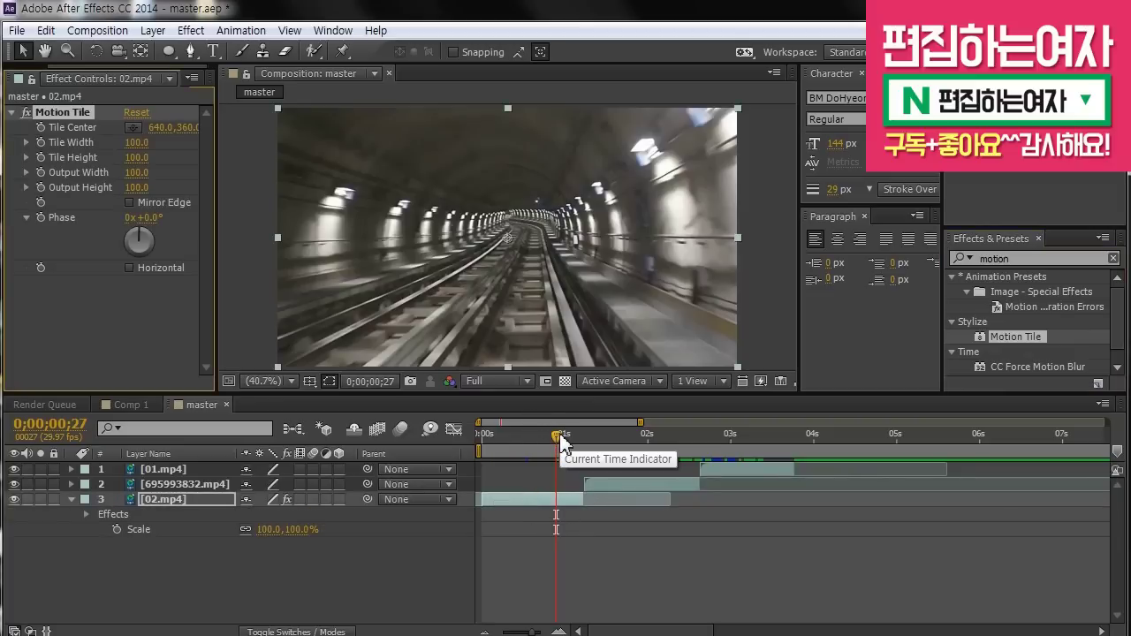
Set the current time to 0;00;01;00, shortly before the cut to the second clip, with the 02.mp4 layer selected
drag(558, 439, 601, 449)
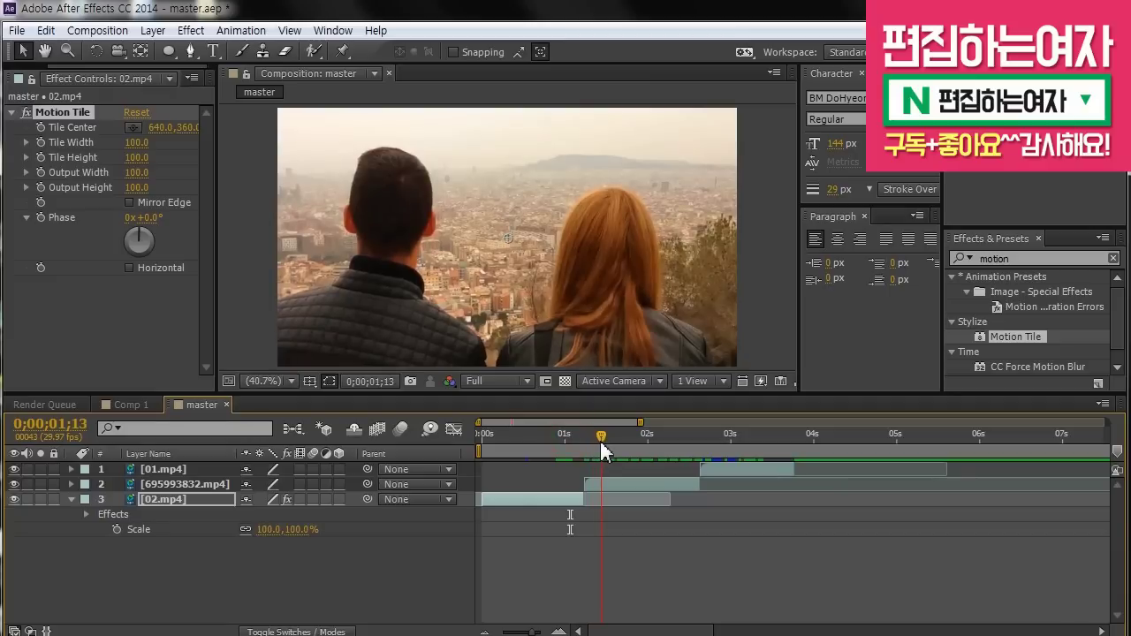
drag(598, 441, 560, 444)
click(566, 501)
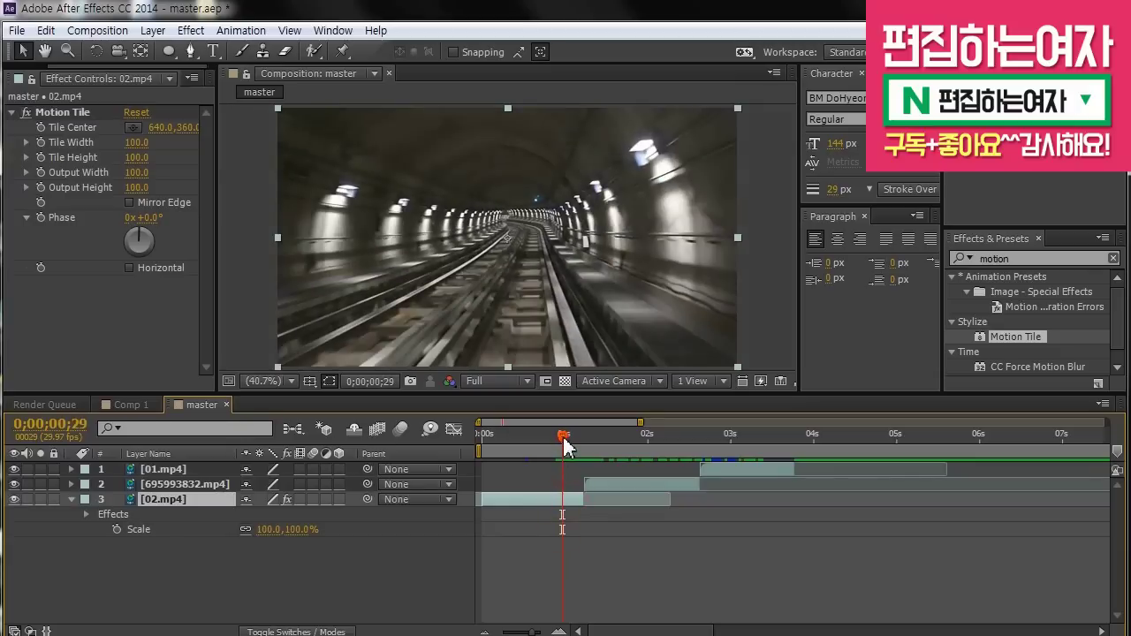
mouse_move(566, 442)
mouse_down()
mouse_move(600, 438)
mouse_move(565, 440)
mouse_up()
click(594, 483)
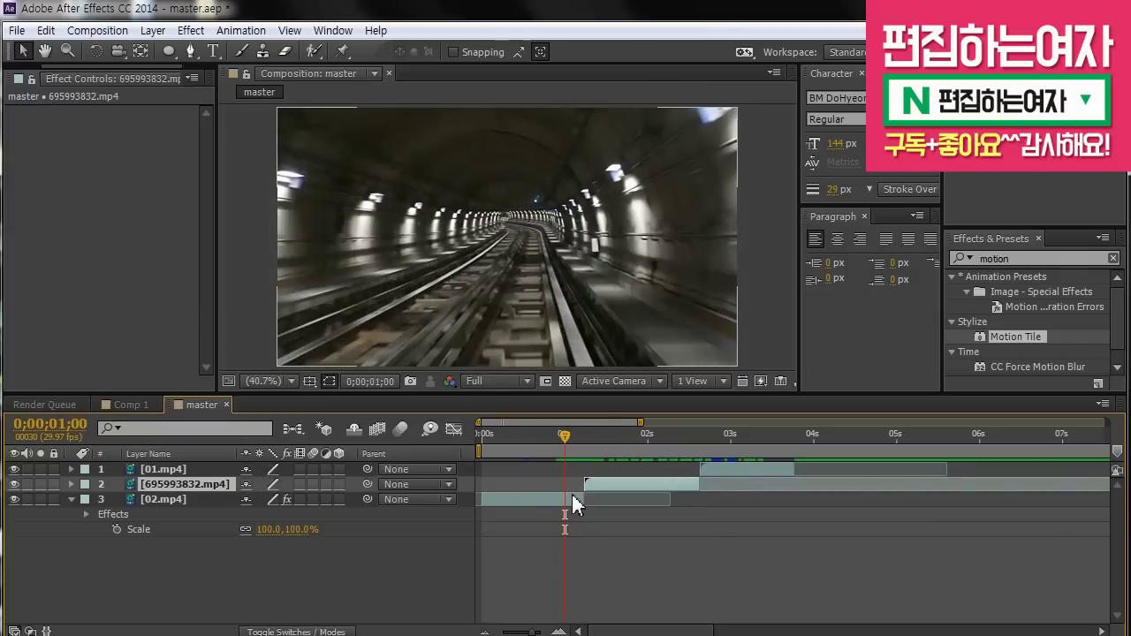
click(575, 502)
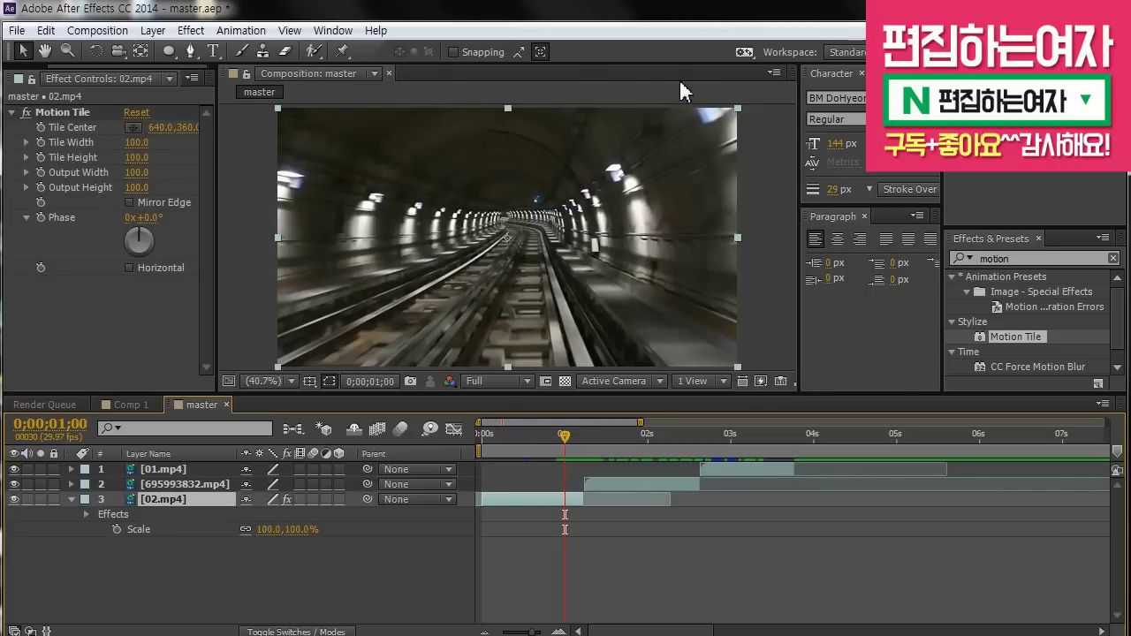
Set Motion Tile's Output Width and Output Height to 200 on 02.mp4 and enable Mirror Edge
click(136, 173)
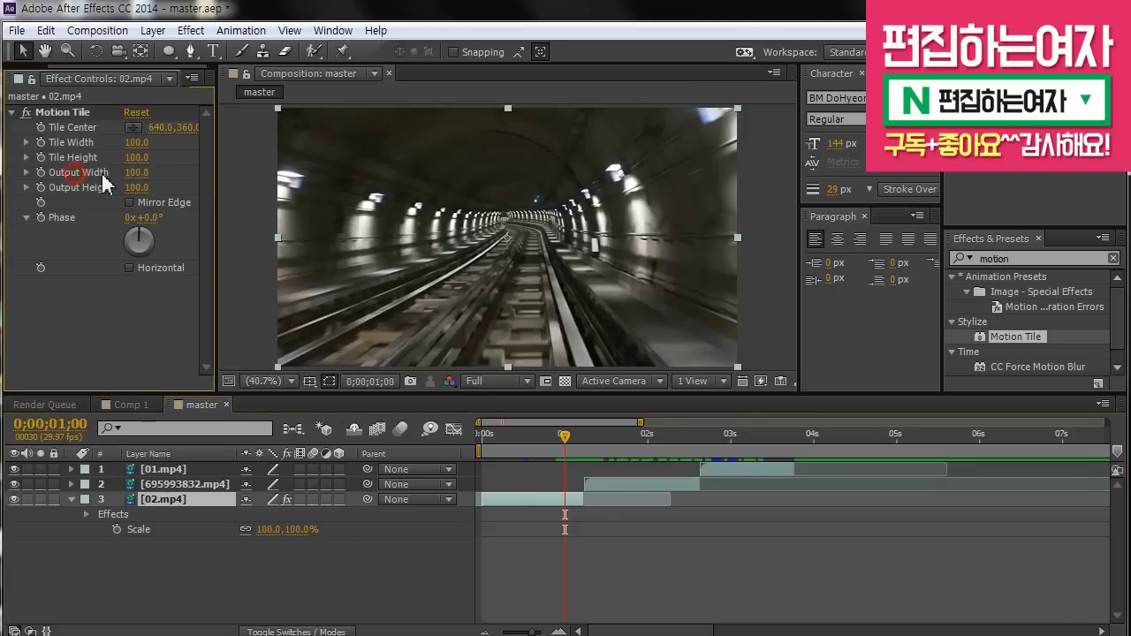
text(200)
key(Return)
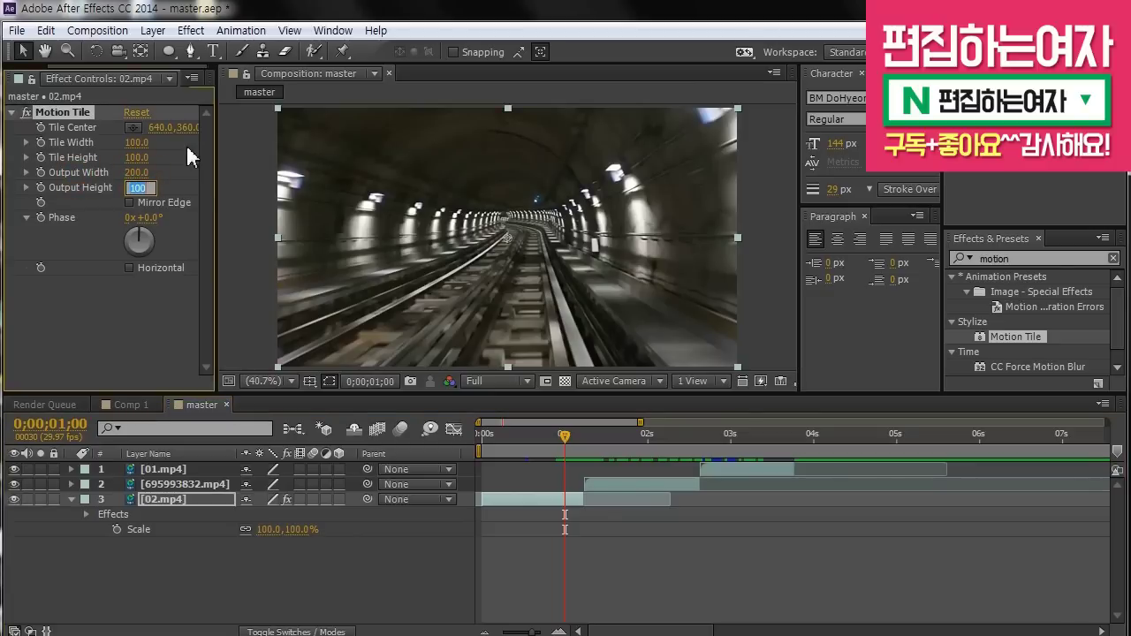
key(Tab)
text(200)
click(106, 345)
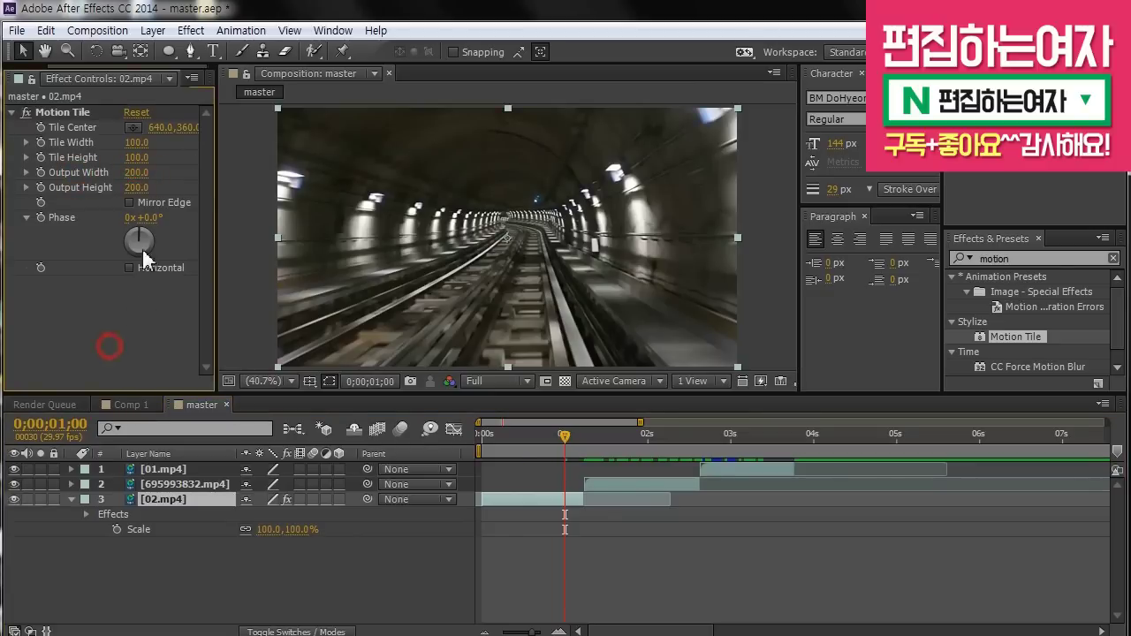
click(130, 202)
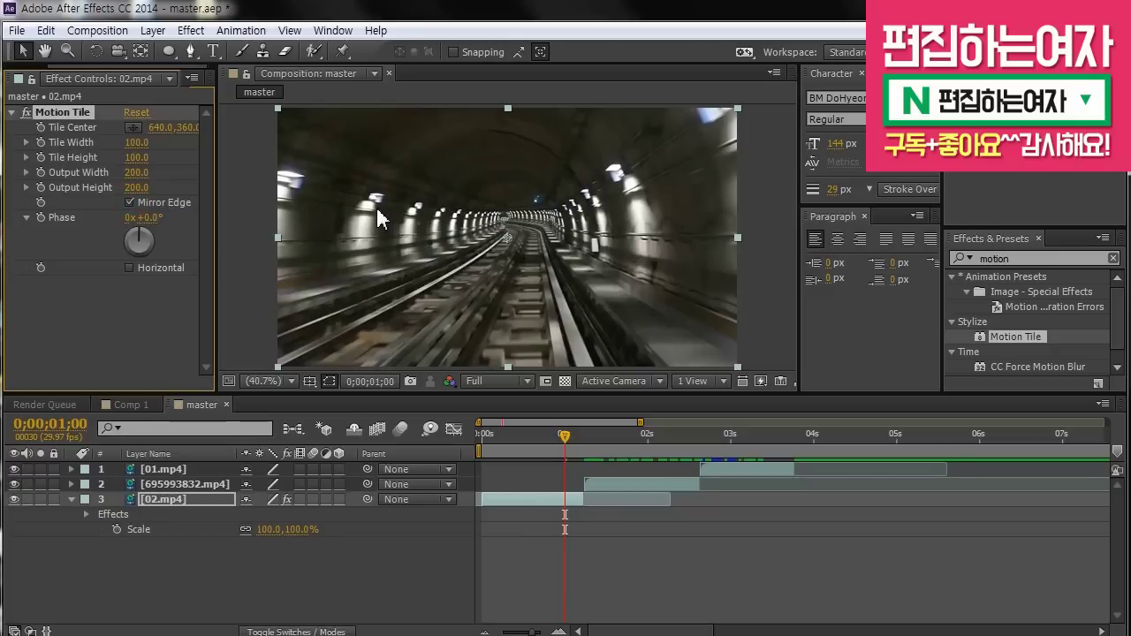
Reduce the Scale of 02.mp4 to 64% and compare the tiled edges with Mirror Edge off and on
drag(268, 529, 228, 529)
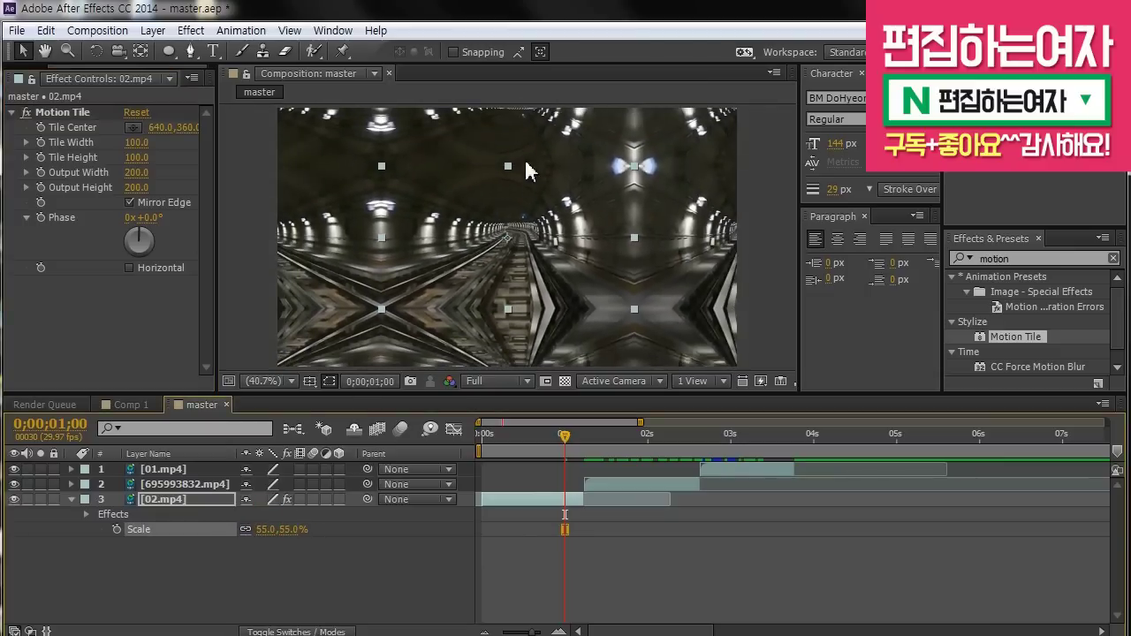
mouse_move(276, 529)
mouse_down()
mouse_move(252, 530)
mouse_move(284, 530)
mouse_up()
click(130, 202)
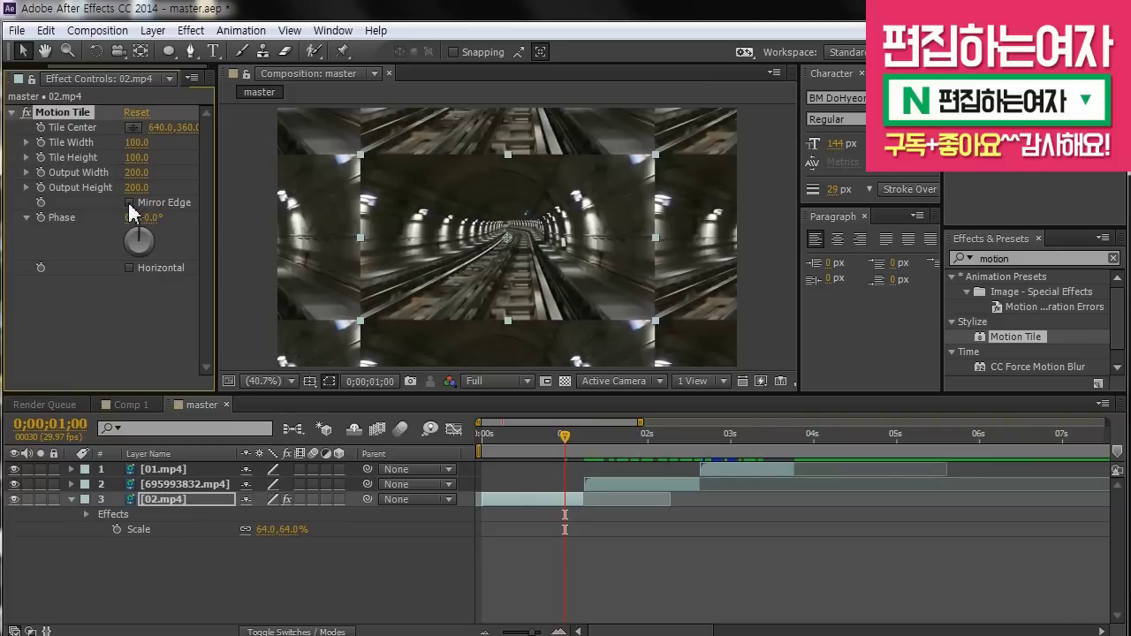
click(129, 202)
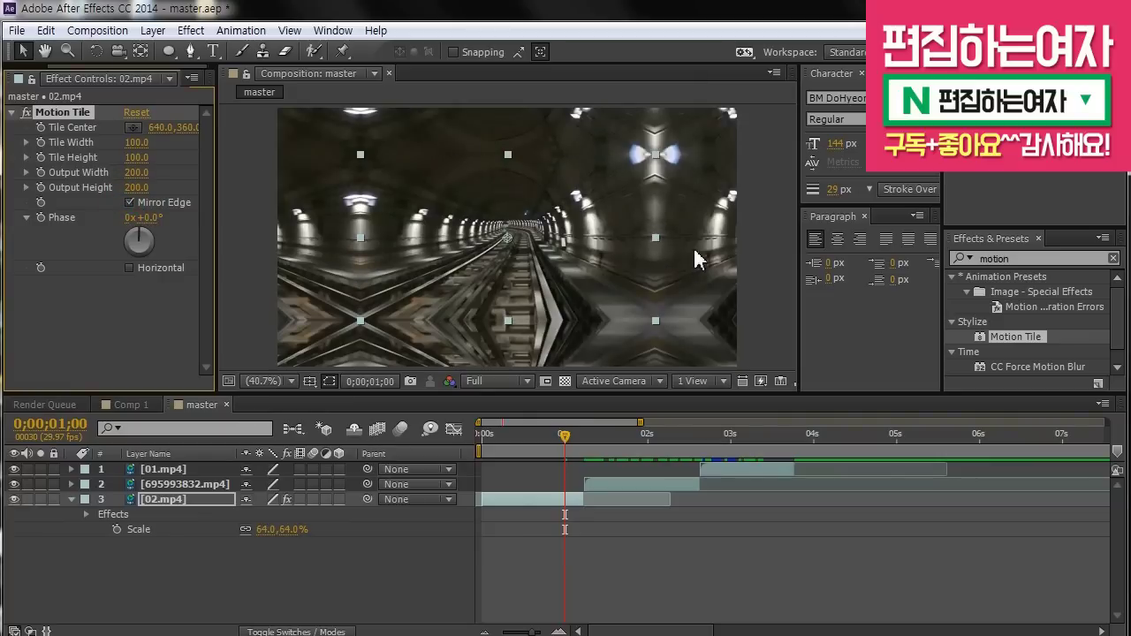
Toggle Motion Tile's Mirror Edge off and back on, and set the Scale of 02.mp4 to 100%
click(130, 202)
click(130, 202)
click(199, 209)
click(204, 210)
click(265, 529)
text(100)
key(Return)
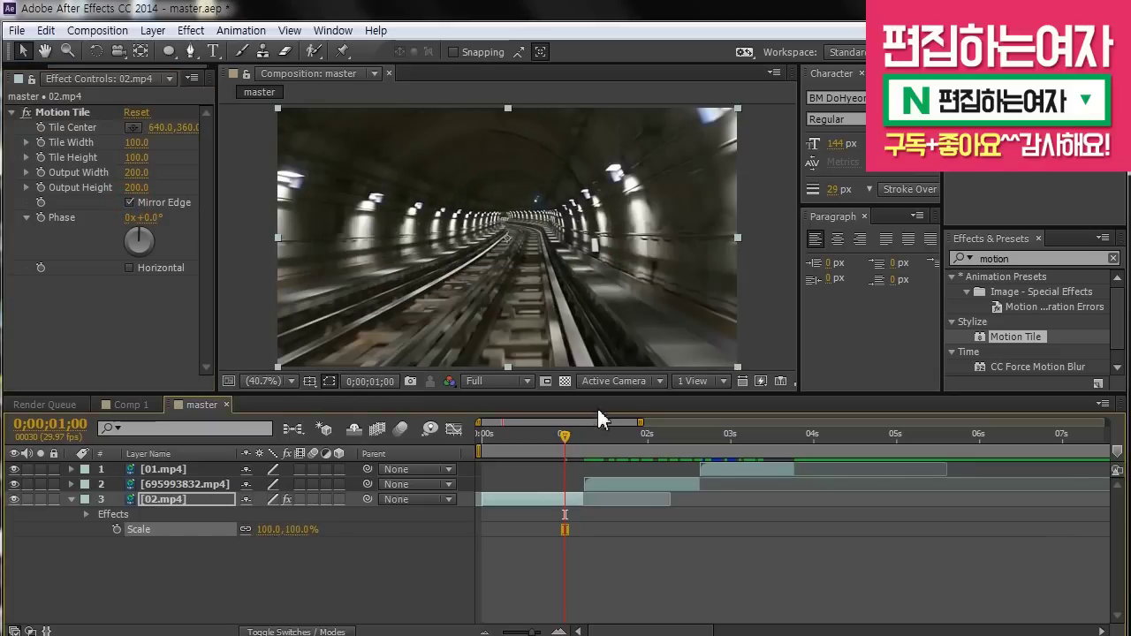
Search the effects for "liqui" and apply Liquify to the 02.mp4 layer
click(1015, 258)
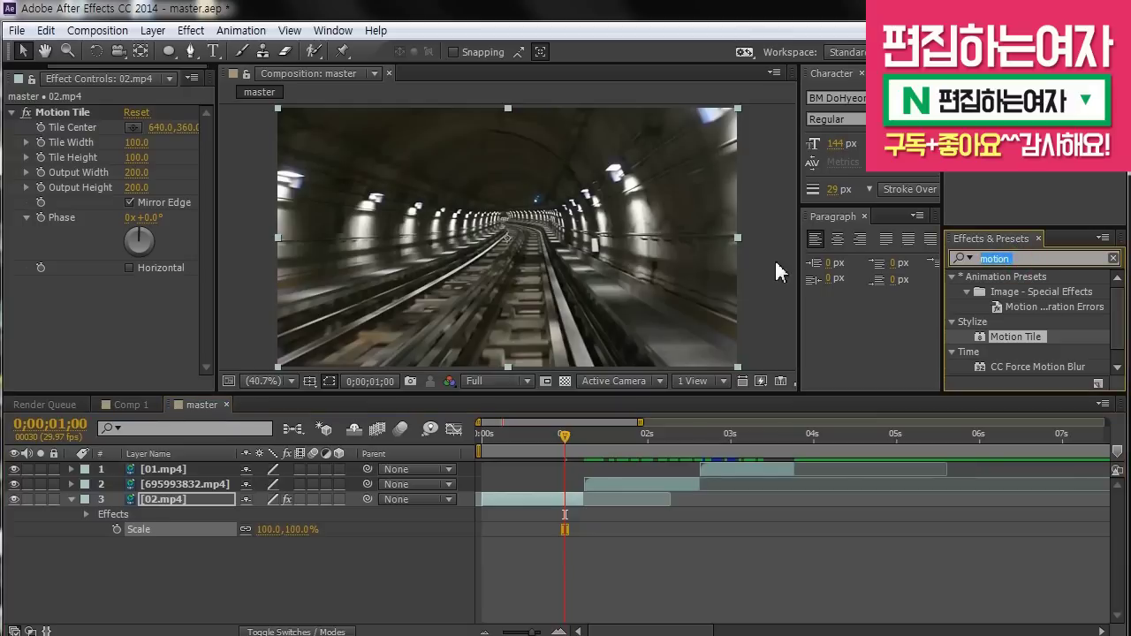
text(l)
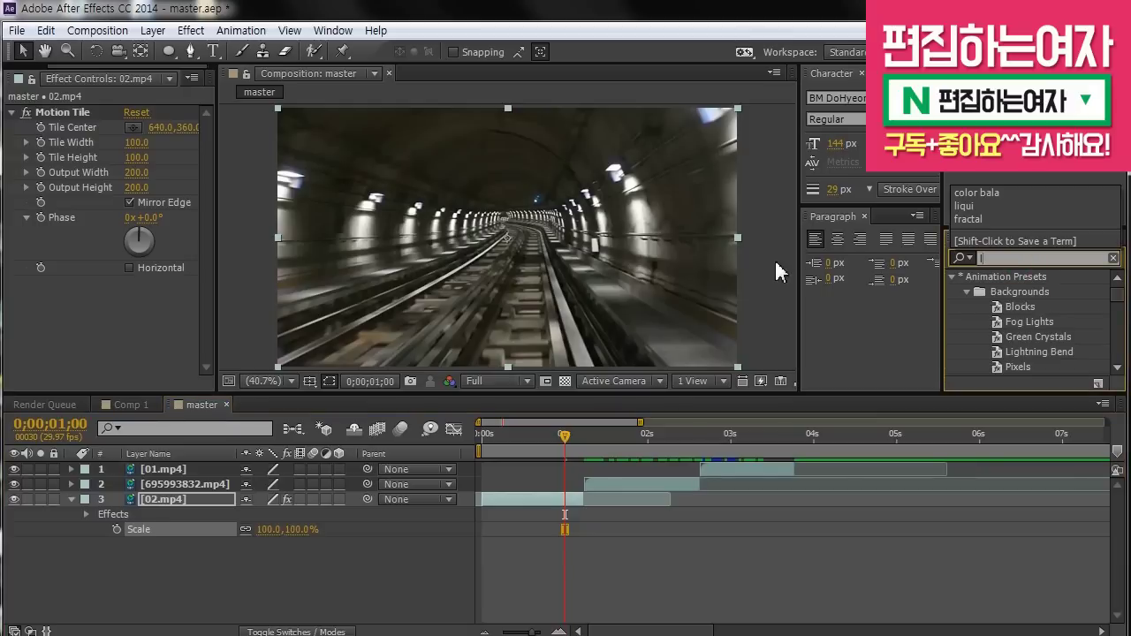
text(iqui)
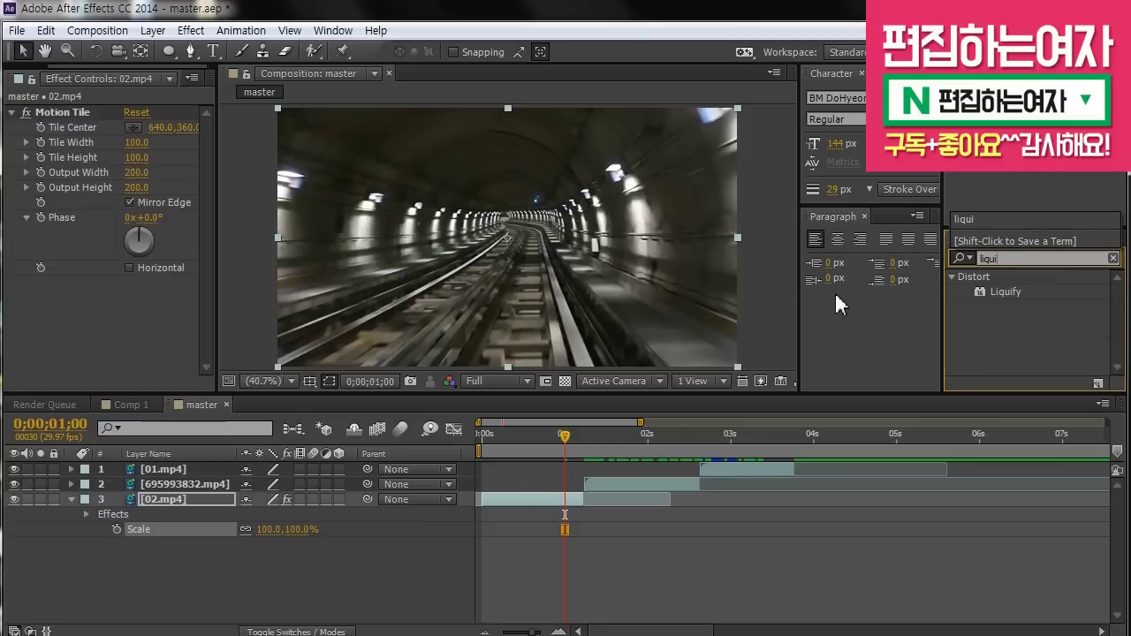
click(1036, 323)
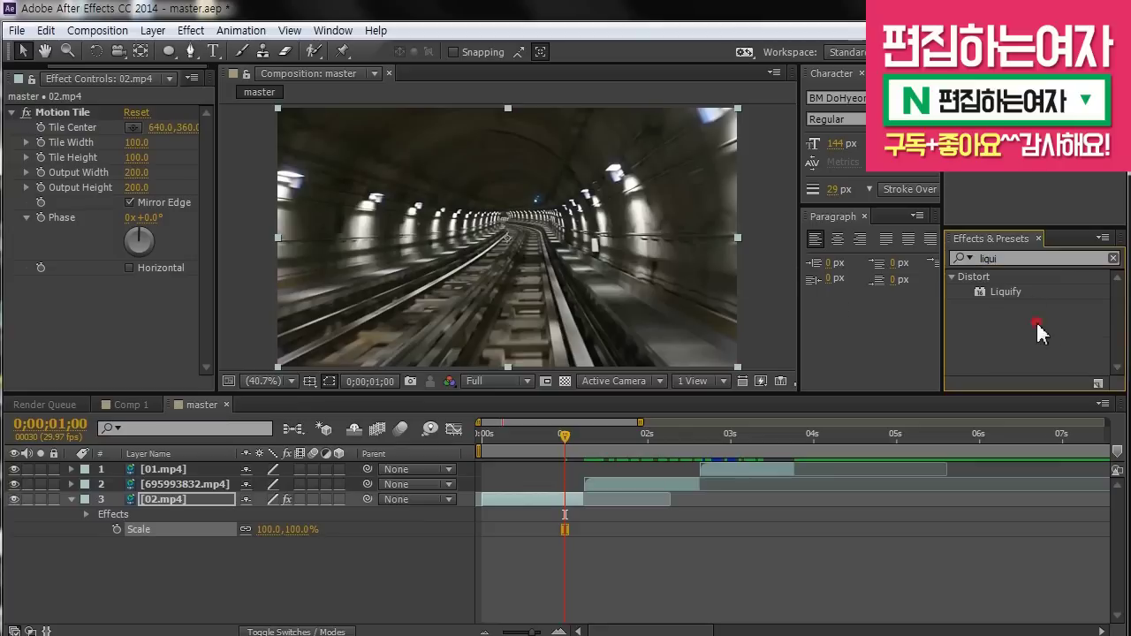
click(1004, 258)
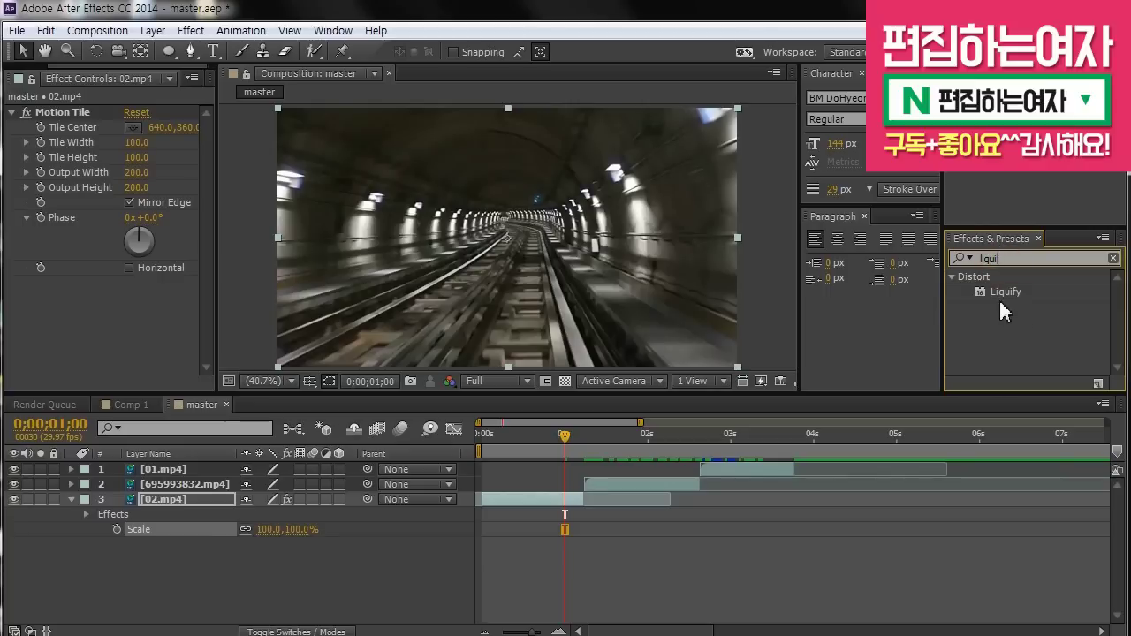
click(1000, 292)
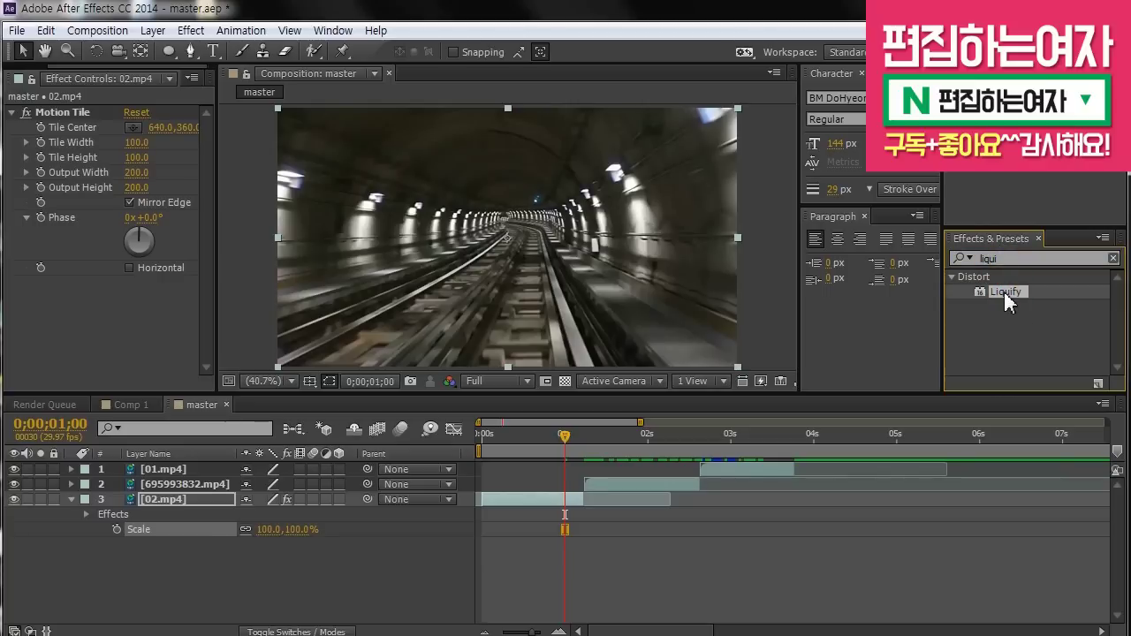
drag(1005, 292, 568, 498)
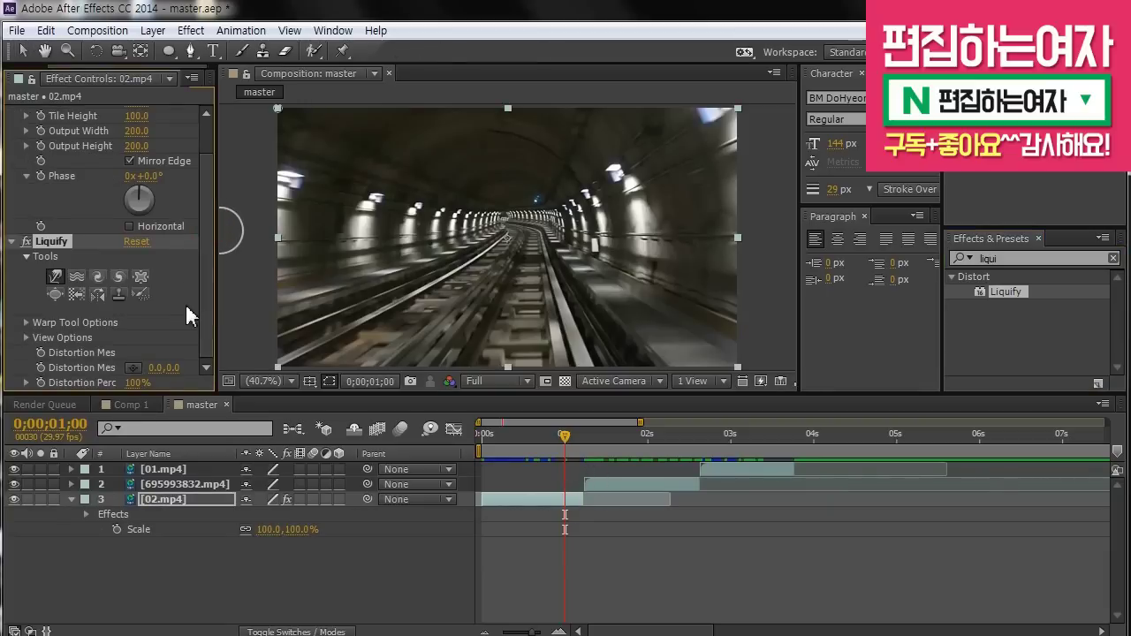
Set a first keyframe for Liquify's Distortion Mesh at 0;00;01;06 and reveal the keyframed properties of 02.mp4
drag(221, 289, 281, 289)
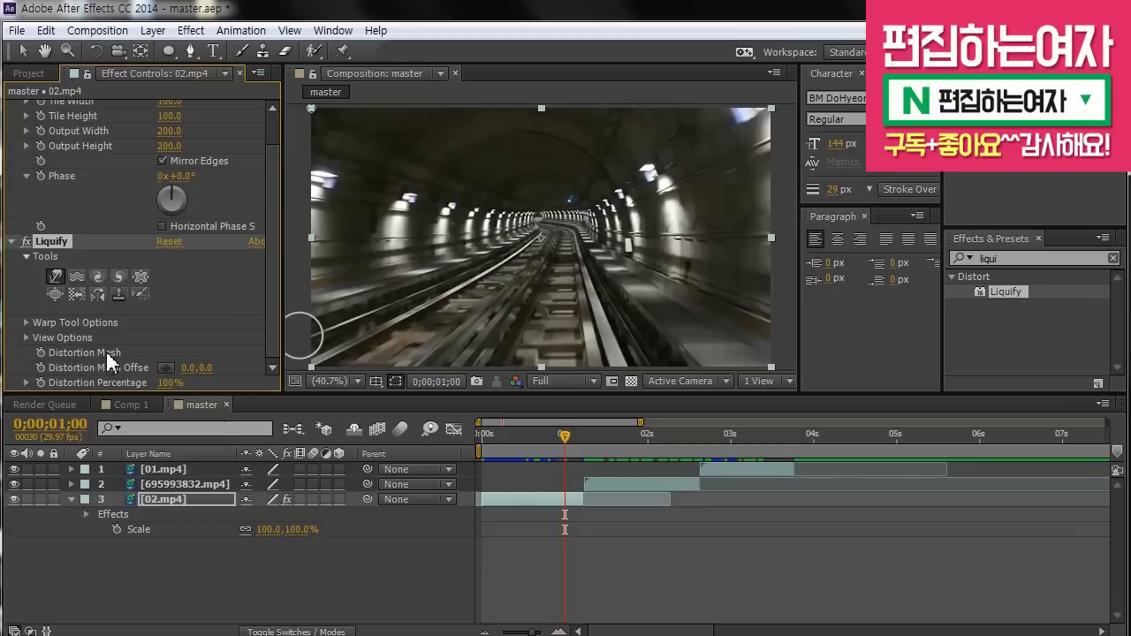
drag(566, 436, 575, 446)
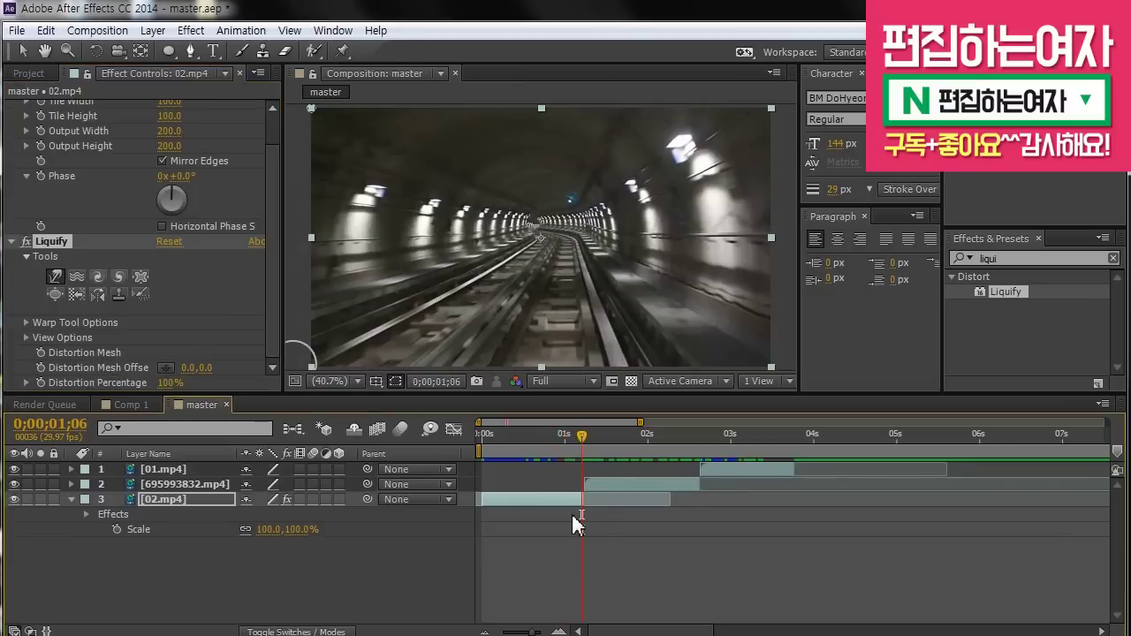
click(39, 351)
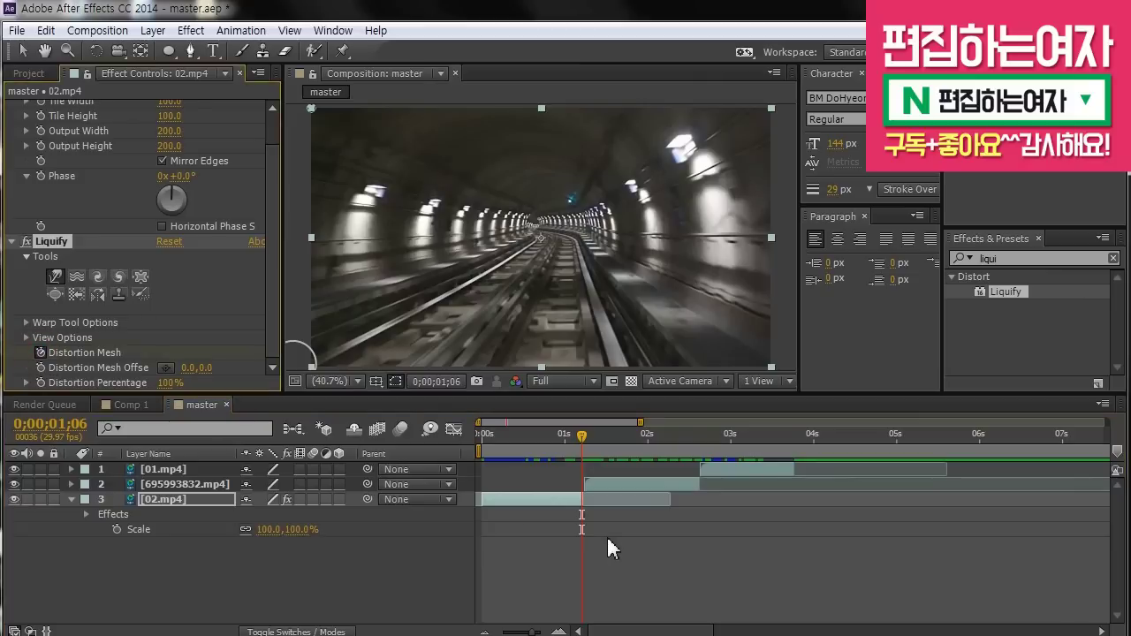
click(562, 537)
click(568, 503)
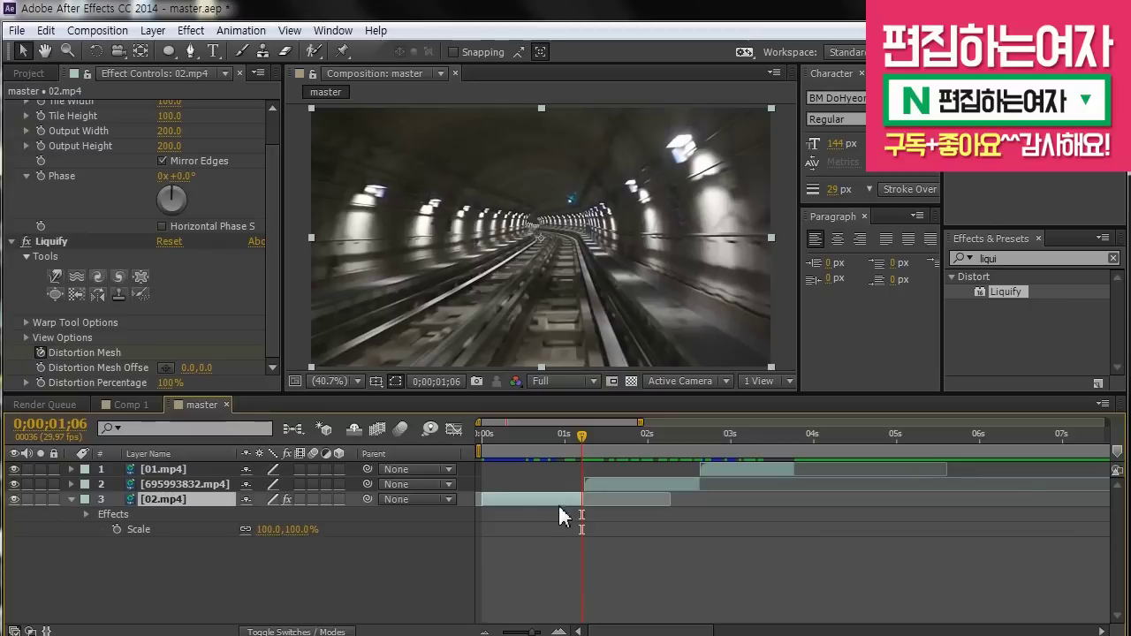
key(u)
drag(562, 535, 603, 551)
click(604, 552)
click(571, 500)
click(608, 570)
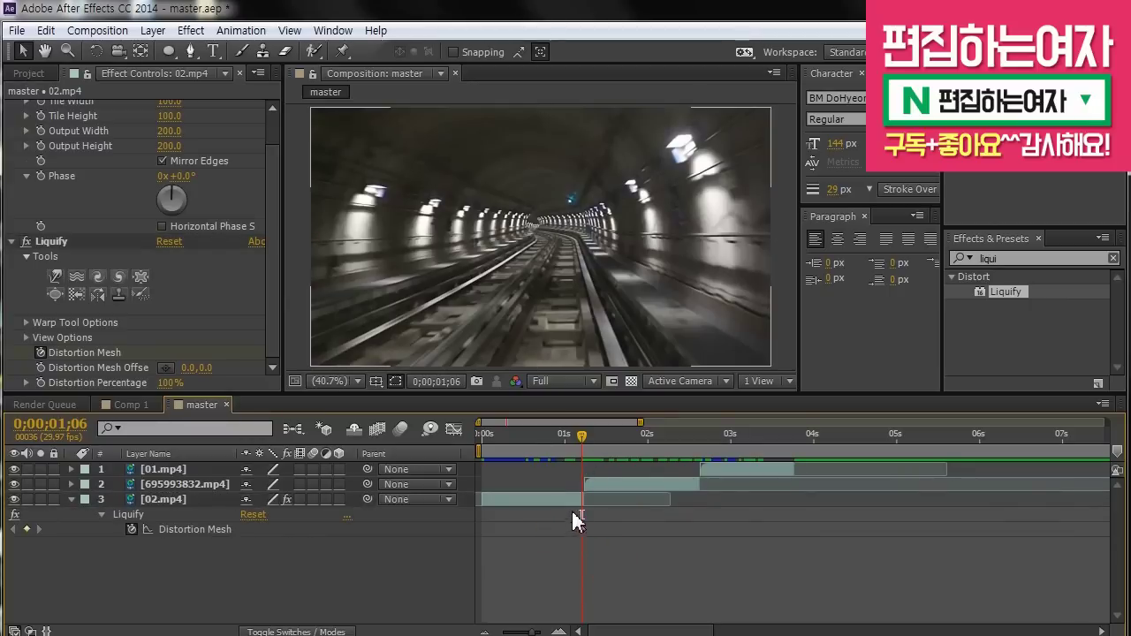
click(570, 500)
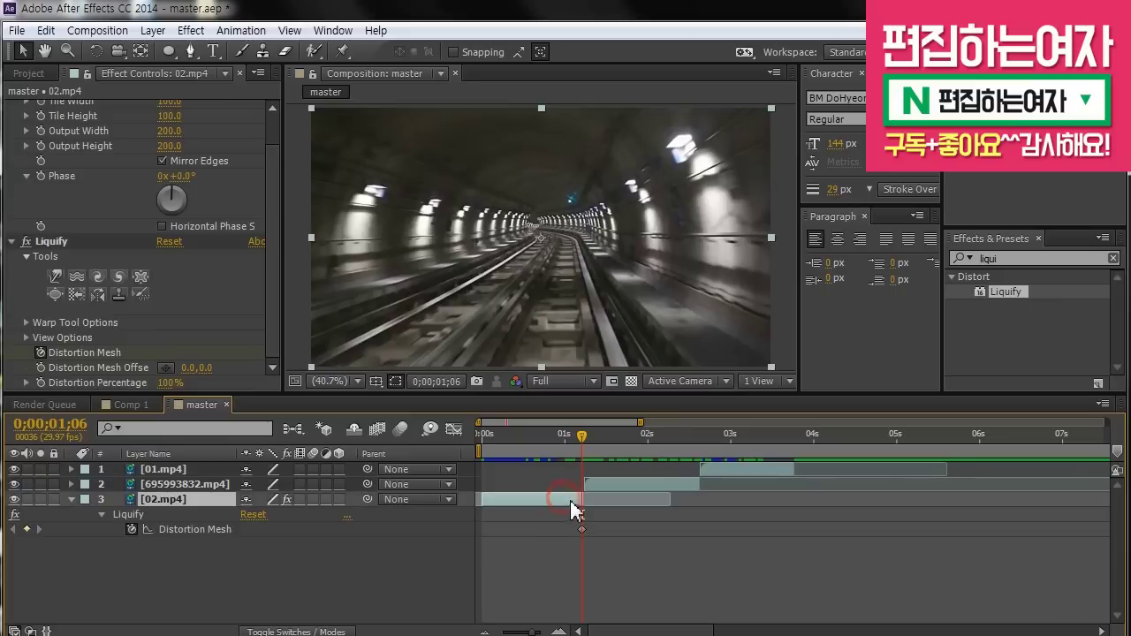
click(613, 491)
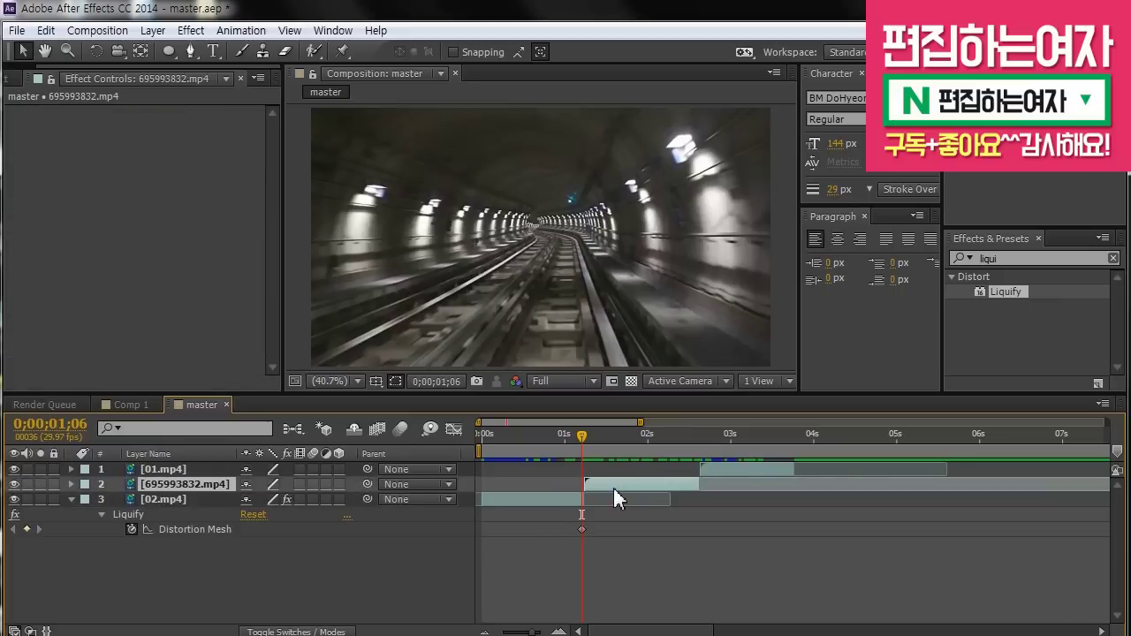
click(573, 501)
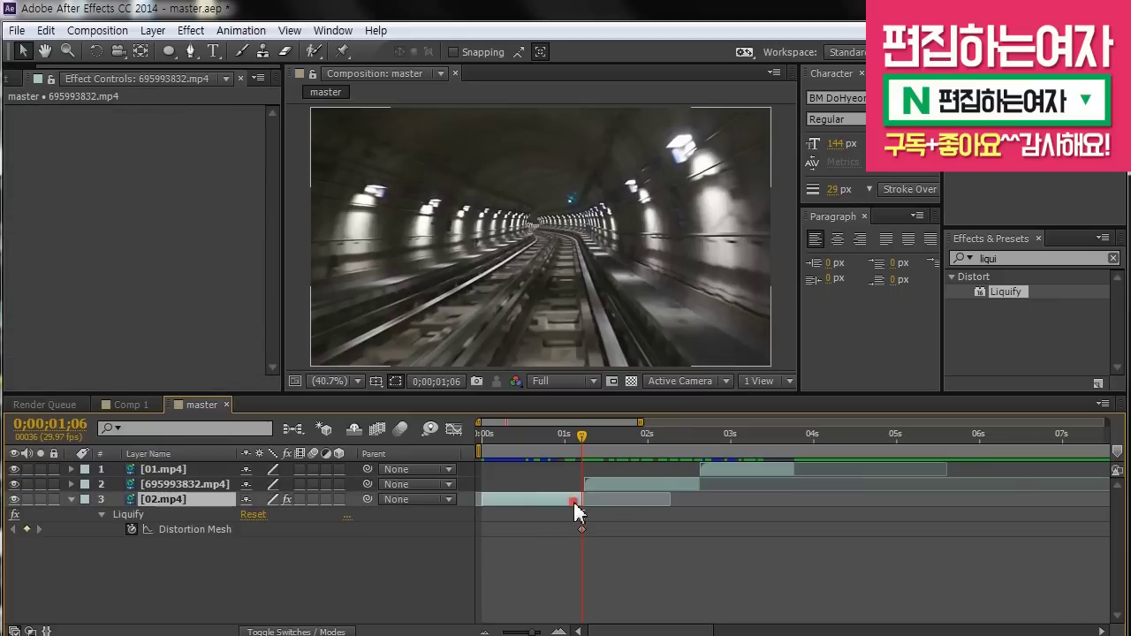
Add another Distortion Mesh keyframe to 02.mp4 ten frames earlier, at 0;00;00;26
click(621, 555)
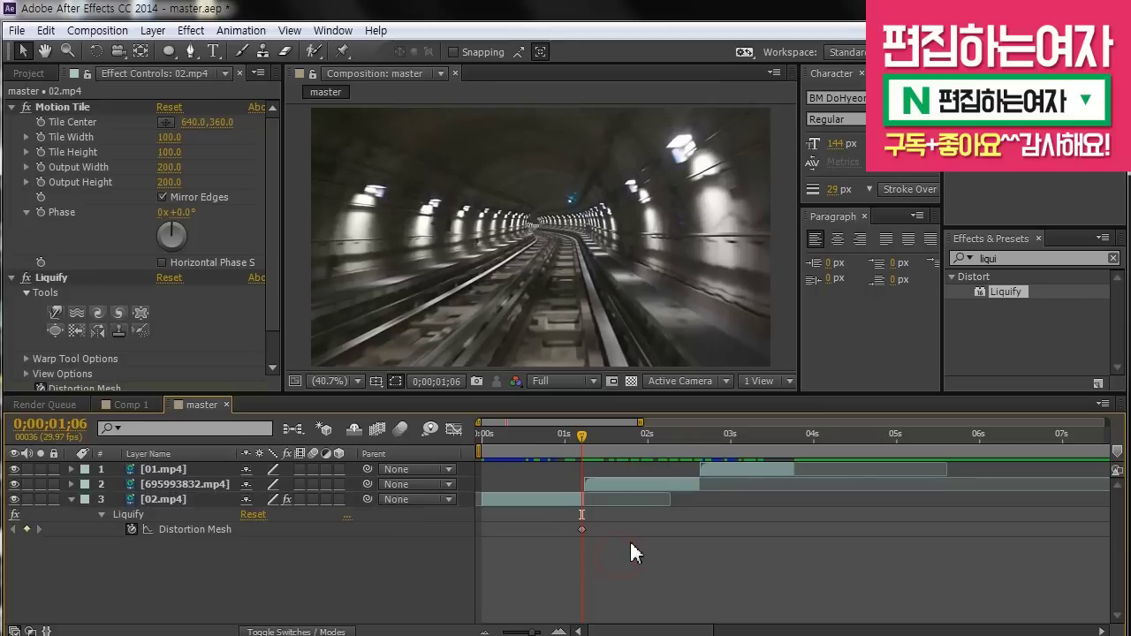
key(shift+Page_Up)
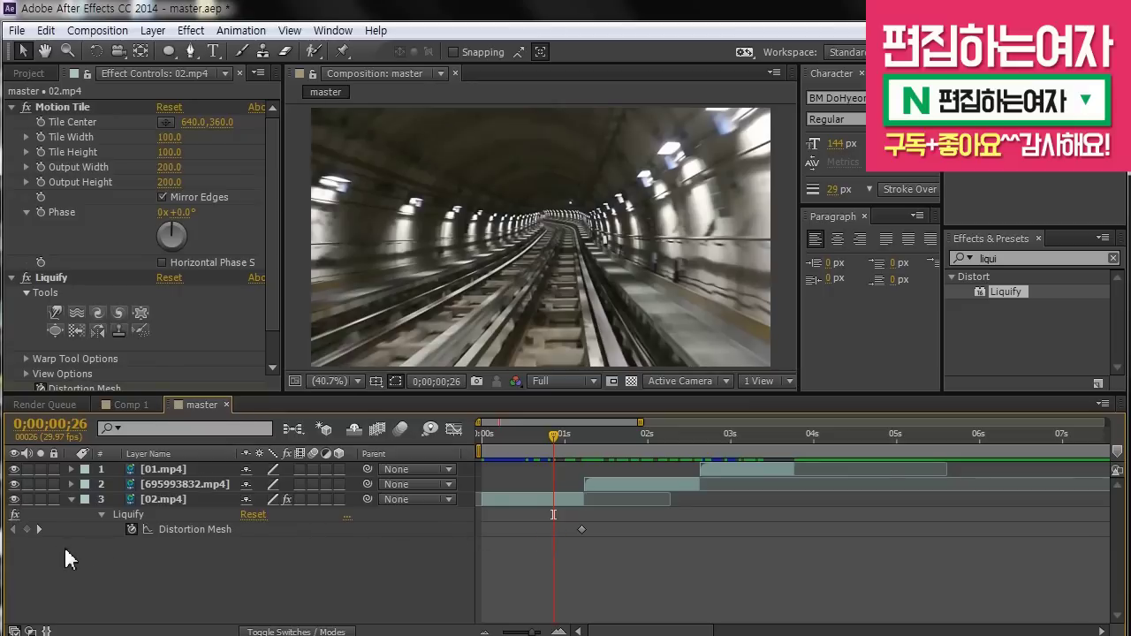
click(27, 529)
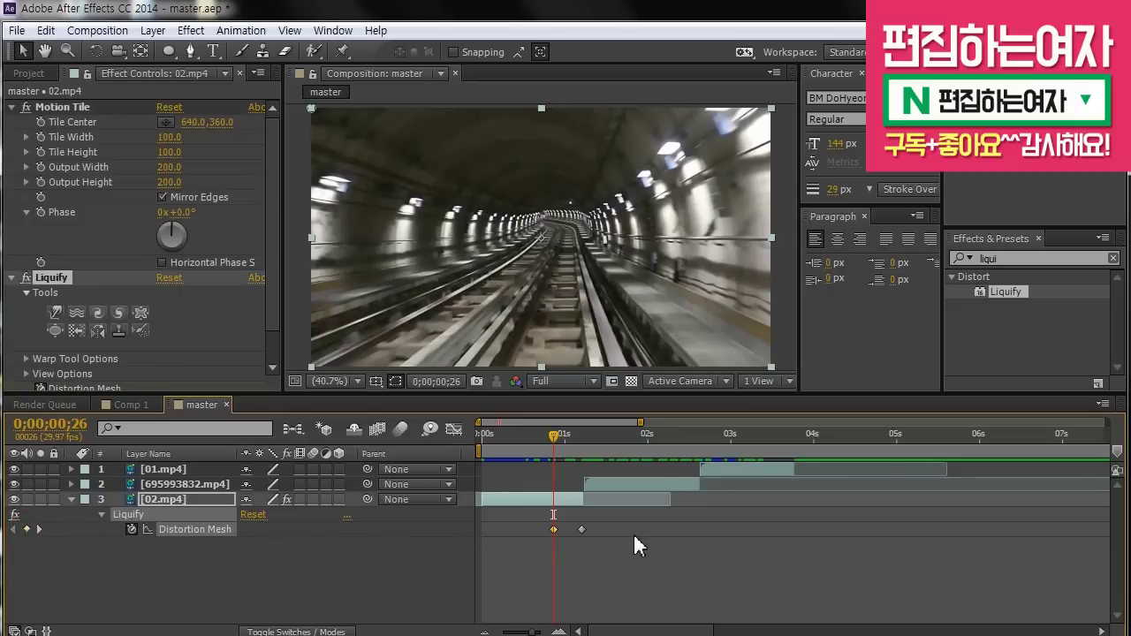
Choose Liquify's Pucker tool and set its Brush Size to 600 and Brush Pressure to 100
click(142, 314)
scroll(275, 256, down, 1)
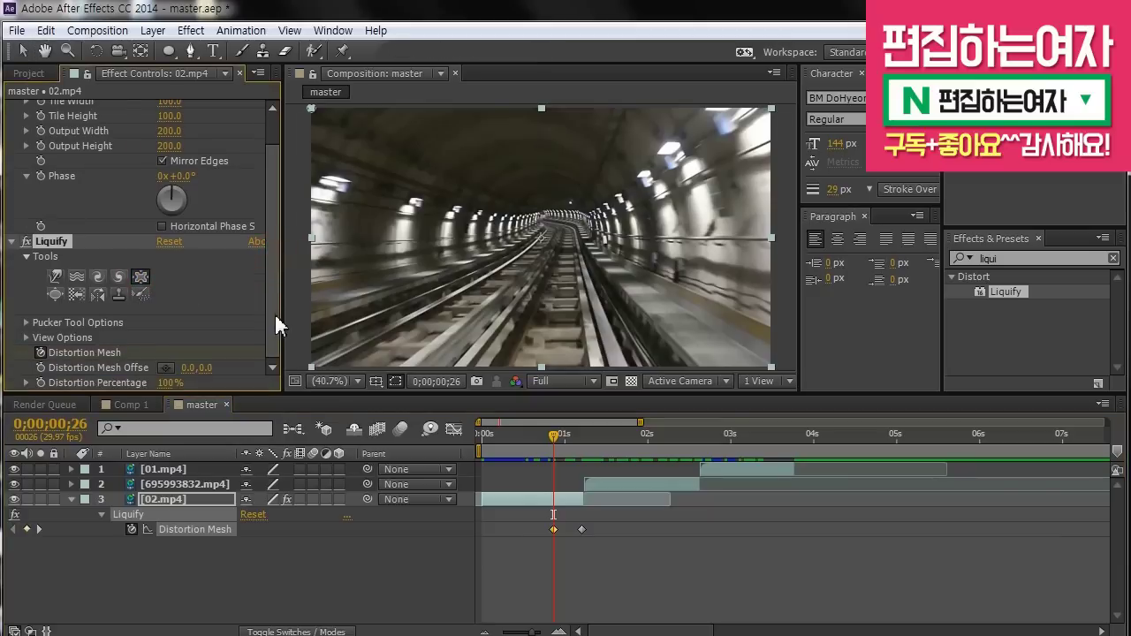
click(26, 323)
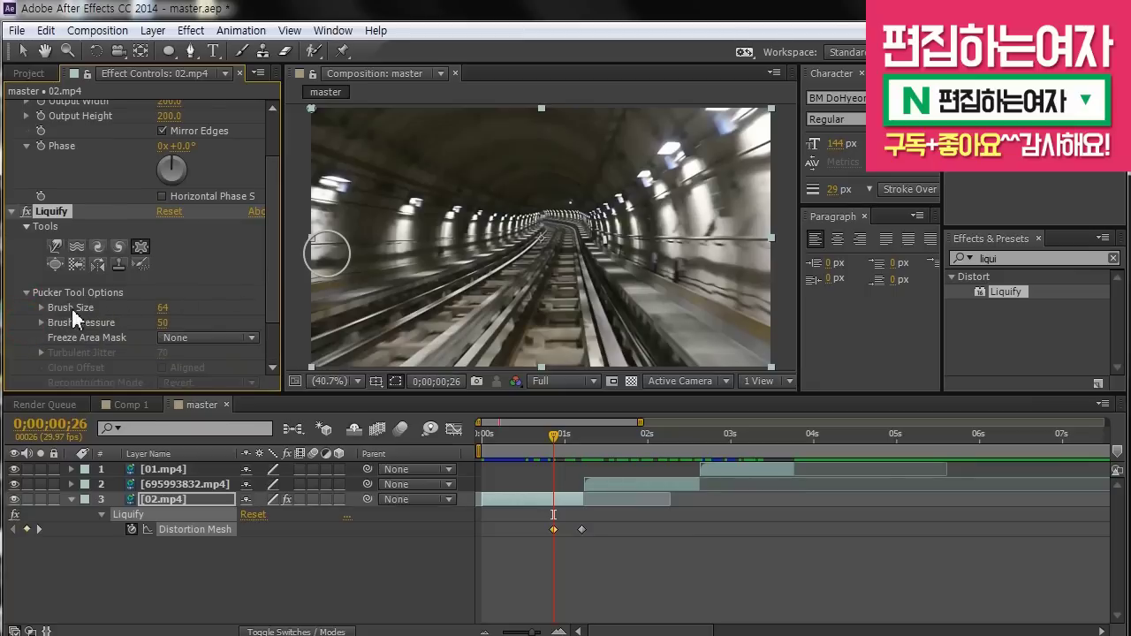
mouse_move(162, 307)
mouse_down()
mouse_move(521, 308)
mouse_move(964, 281)
mouse_up()
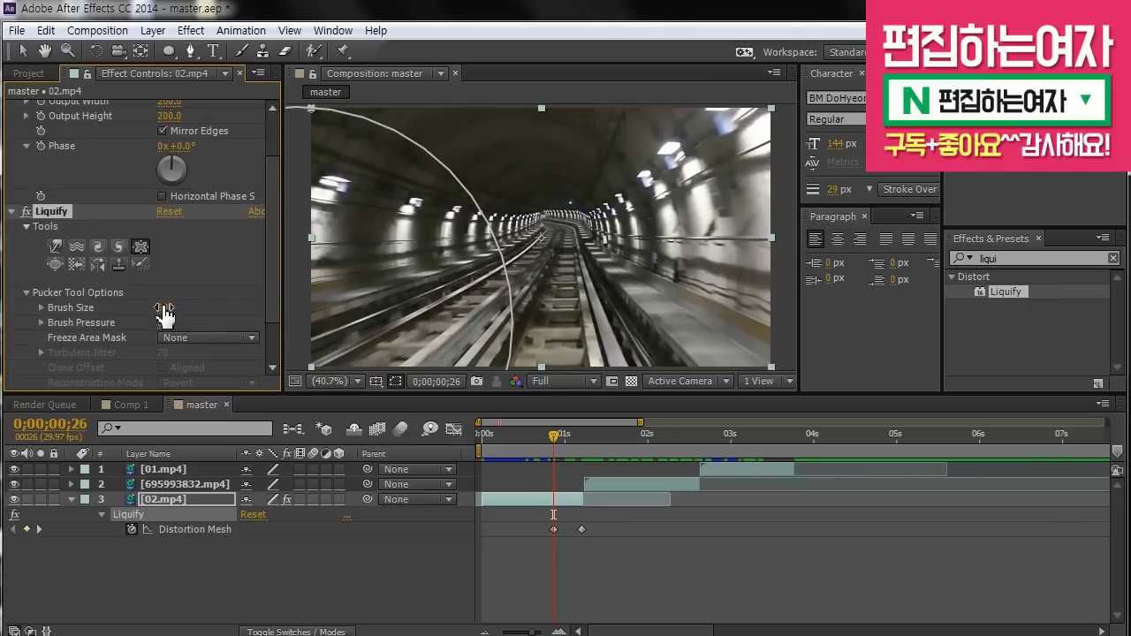
drag(165, 323, 831, 323)
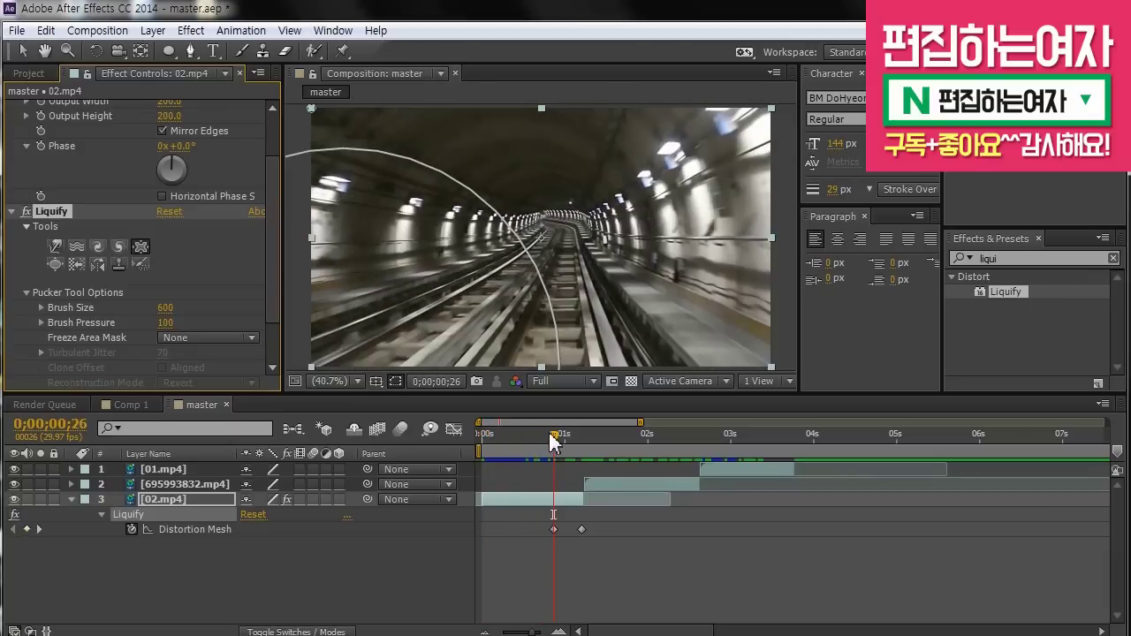
Move the current time to the Distortion Mesh keyframe at 0;00;01;06 and save the project
drag(550, 434, 579, 433)
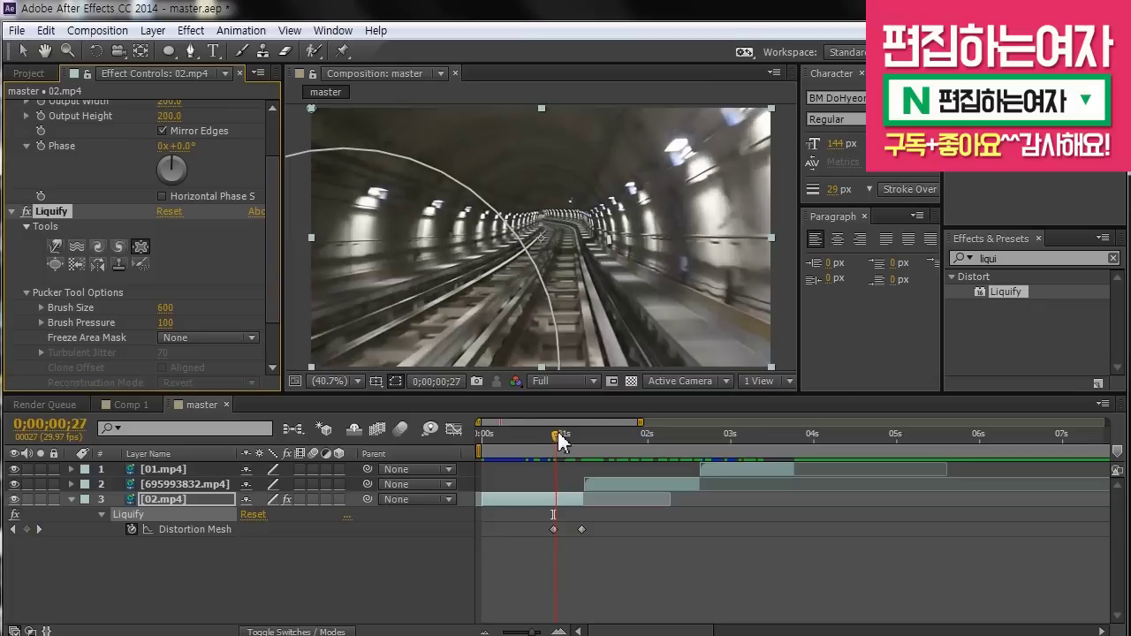
mouse_move(572, 433)
mouse_down()
mouse_move(558, 434)
mouse_move(574, 434)
mouse_up()
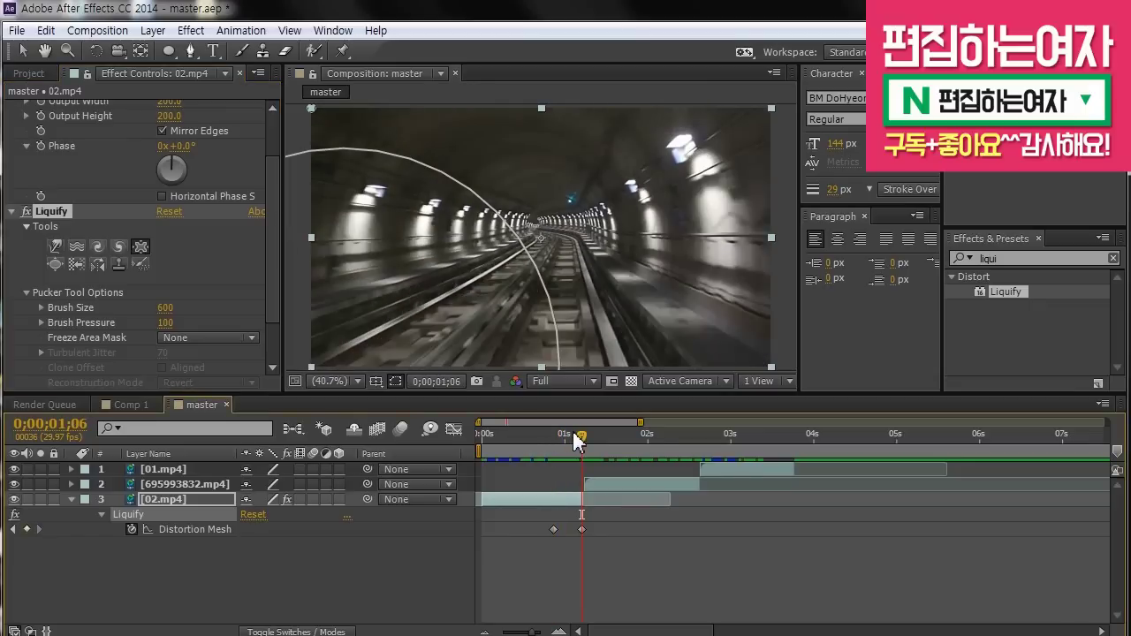
mouse_move(576, 435)
mouse_down()
mouse_move(557, 436)
mouse_move(581, 436)
mouse_up()
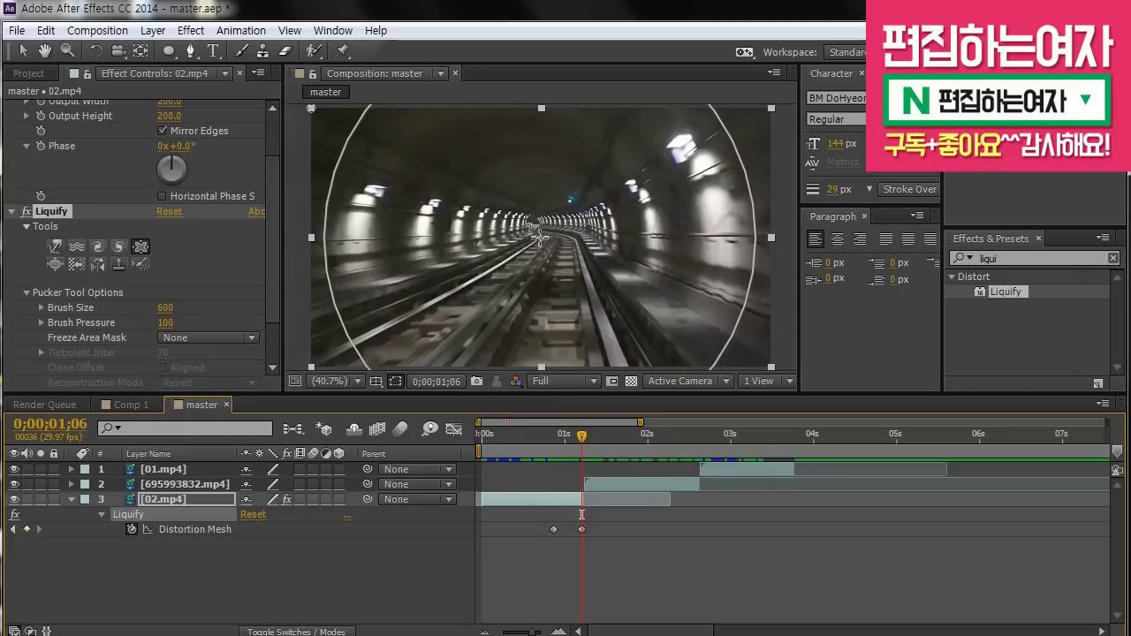
key(ctrl+s)
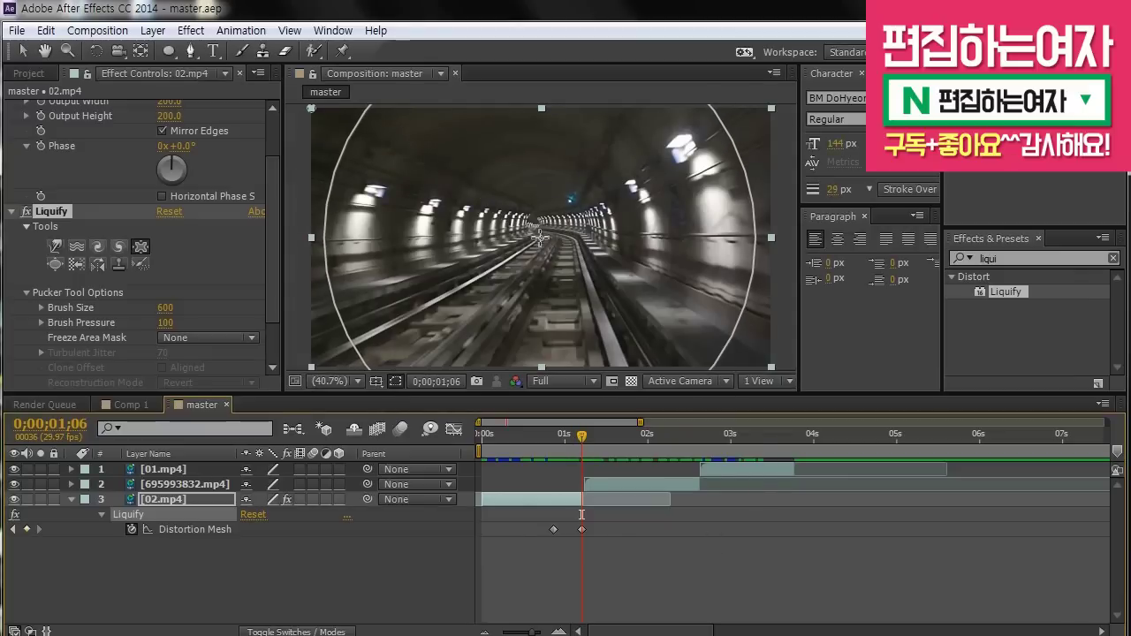
Pucker the centre of the 02.mp4 frame seven times at 0;00;01;06, pulling the tunnel inward, and return to the Selection tool
click(539, 237)
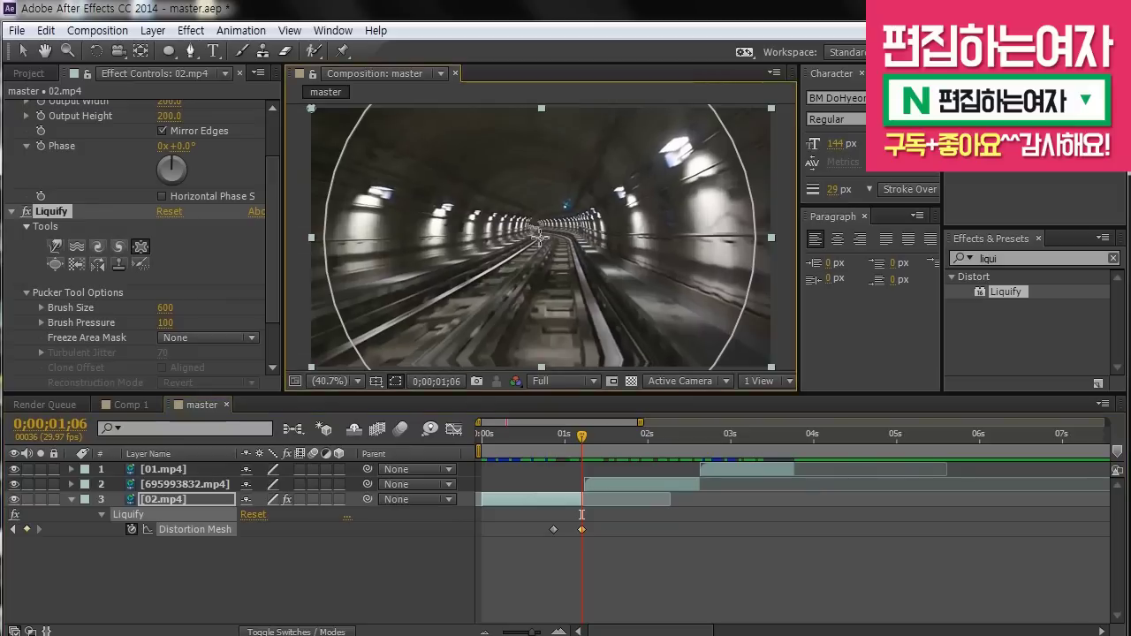
click(539, 237)
click(539, 237)
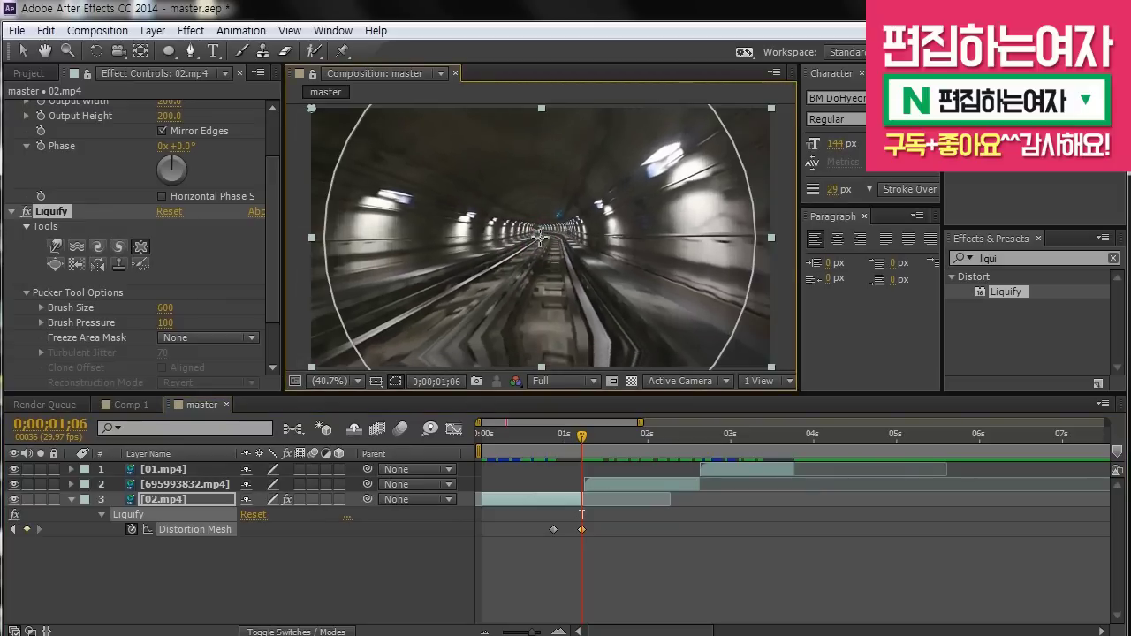
click(539, 237)
click(539, 237)
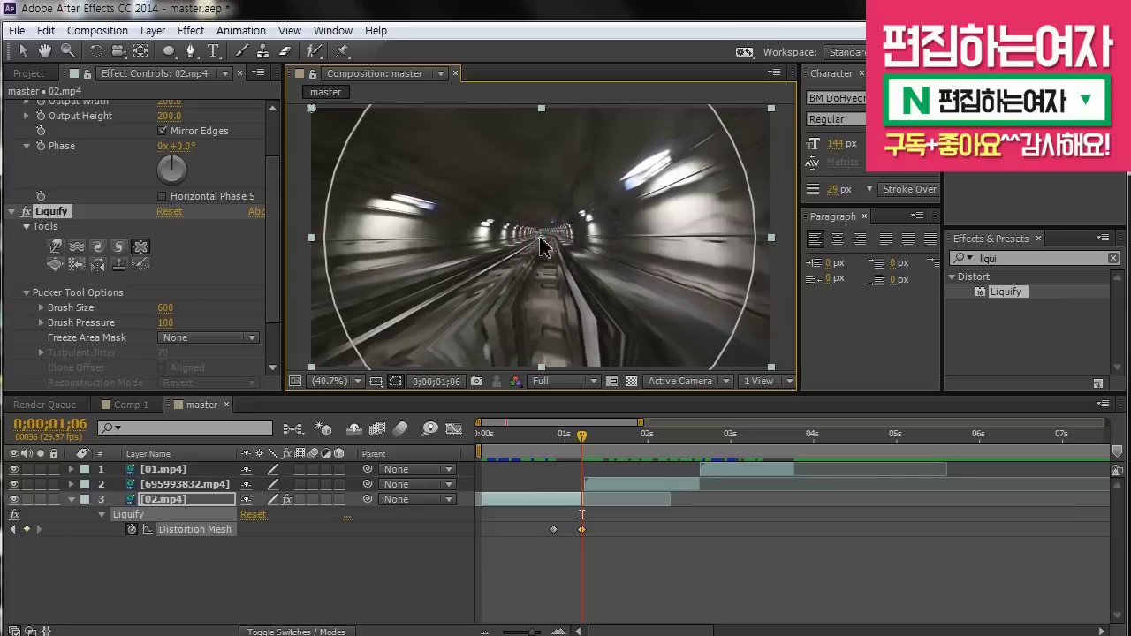
click(539, 237)
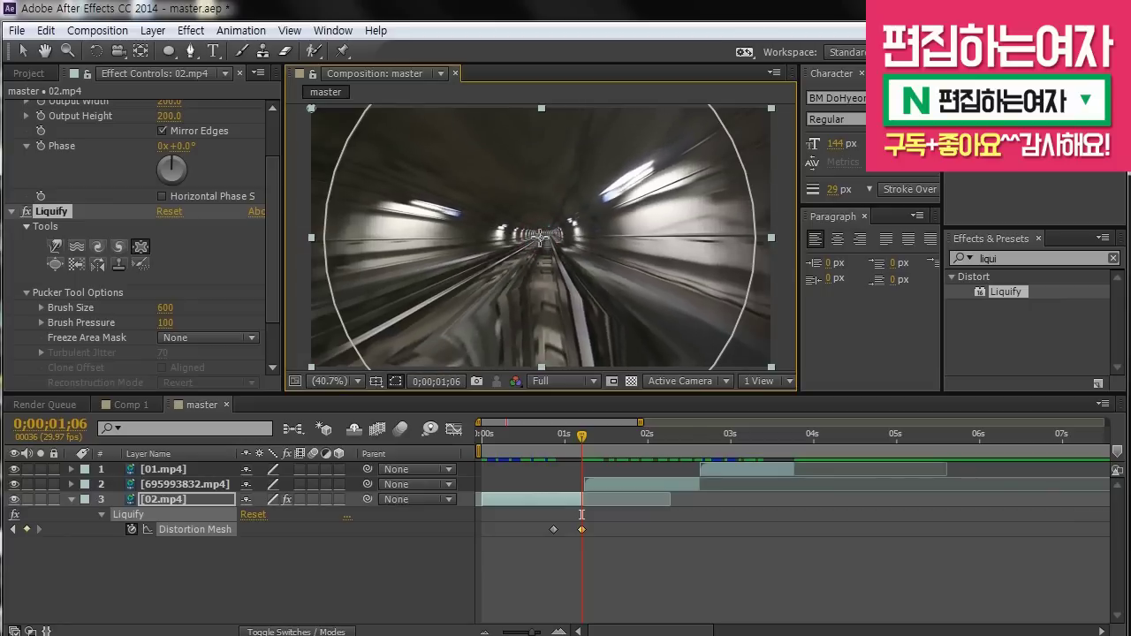
click(539, 237)
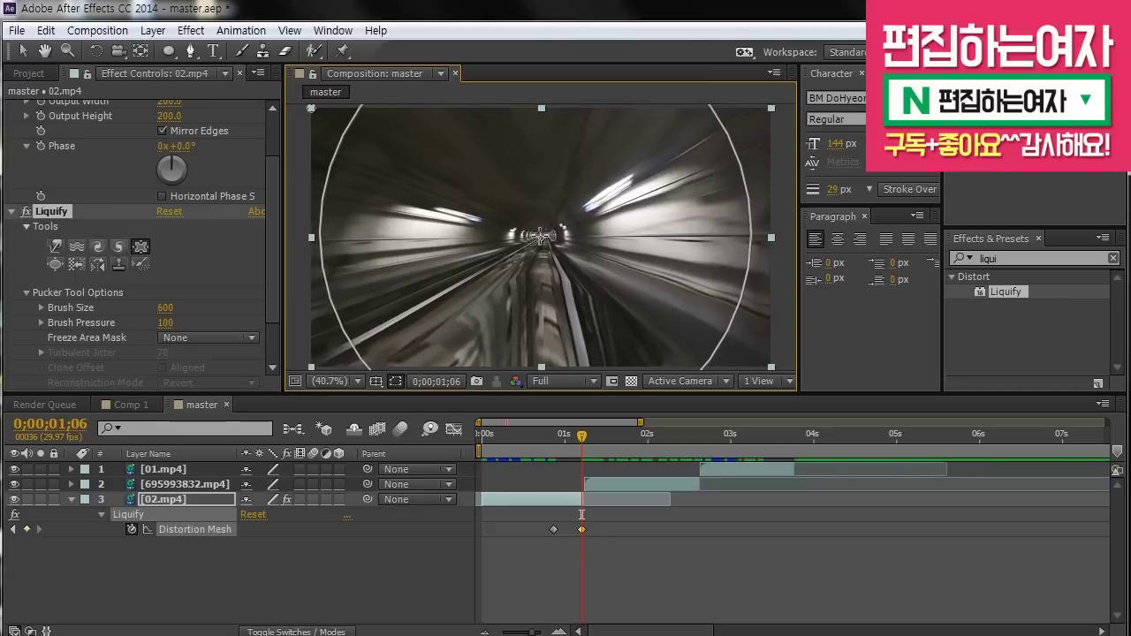
click(27, 53)
Compare the puckered 02.mp4 frame with Motion Tile's Mirror Edges off and on
click(270, 263)
scroll(271, 263, up, 3)
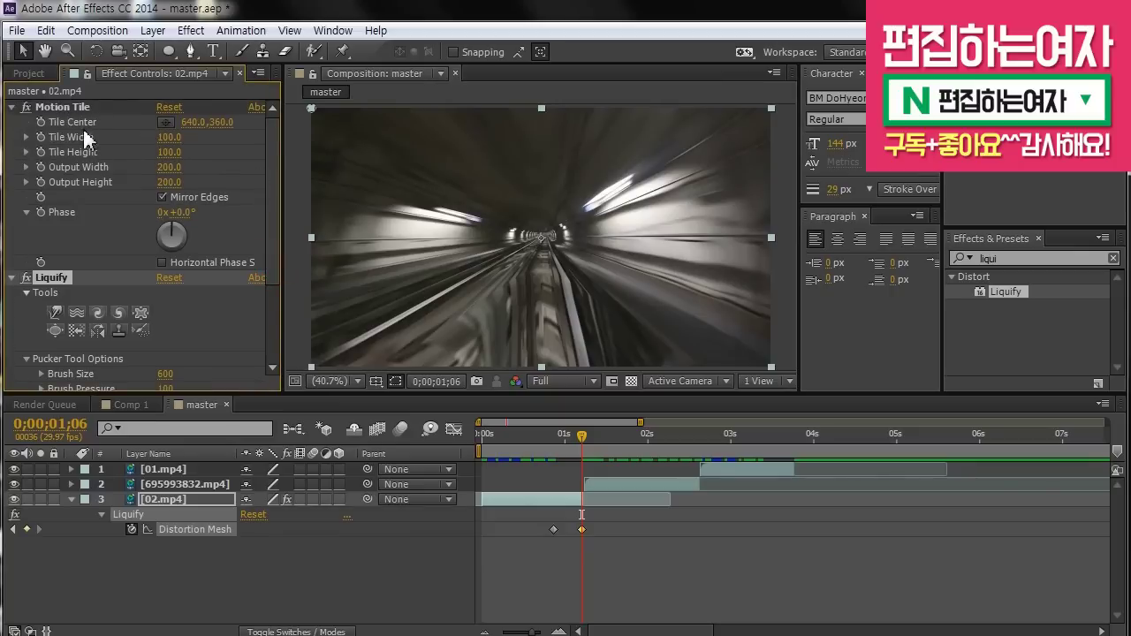
click(163, 198)
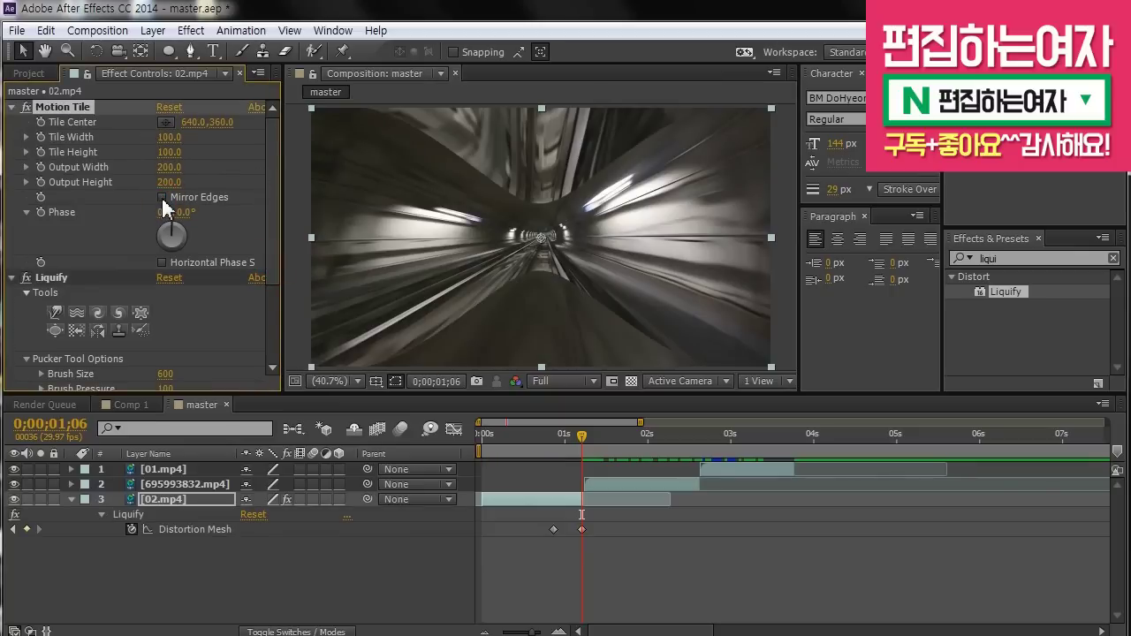
click(163, 198)
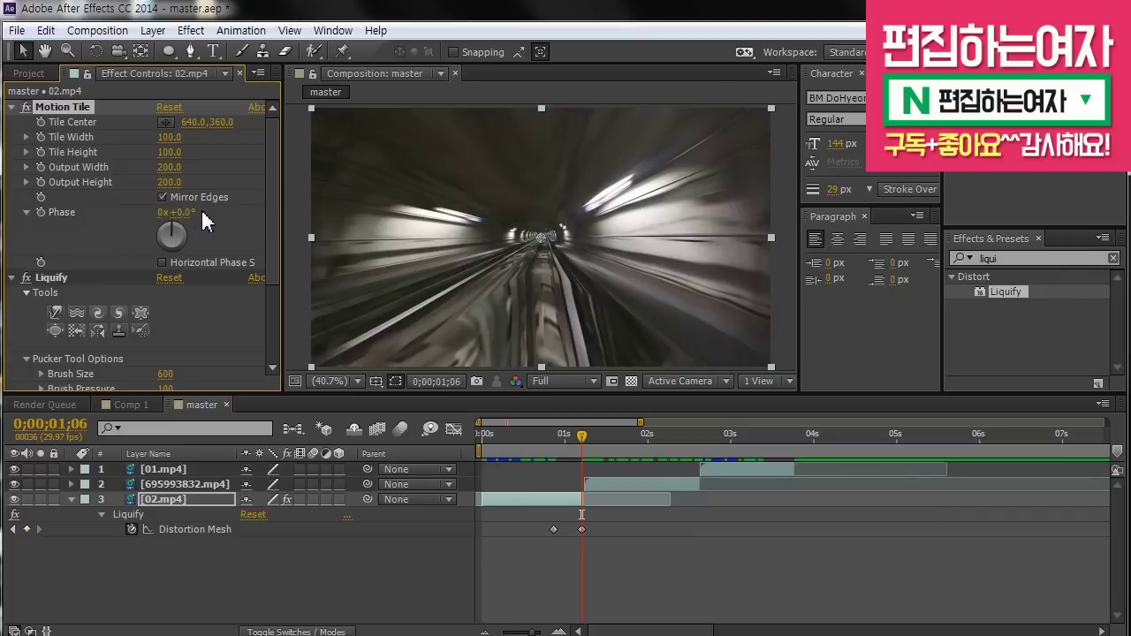
Limit the work area to the cut between 02.mp4 and 695993832.mp4 and preview the pucker transition
drag(266, 202, 266, 279)
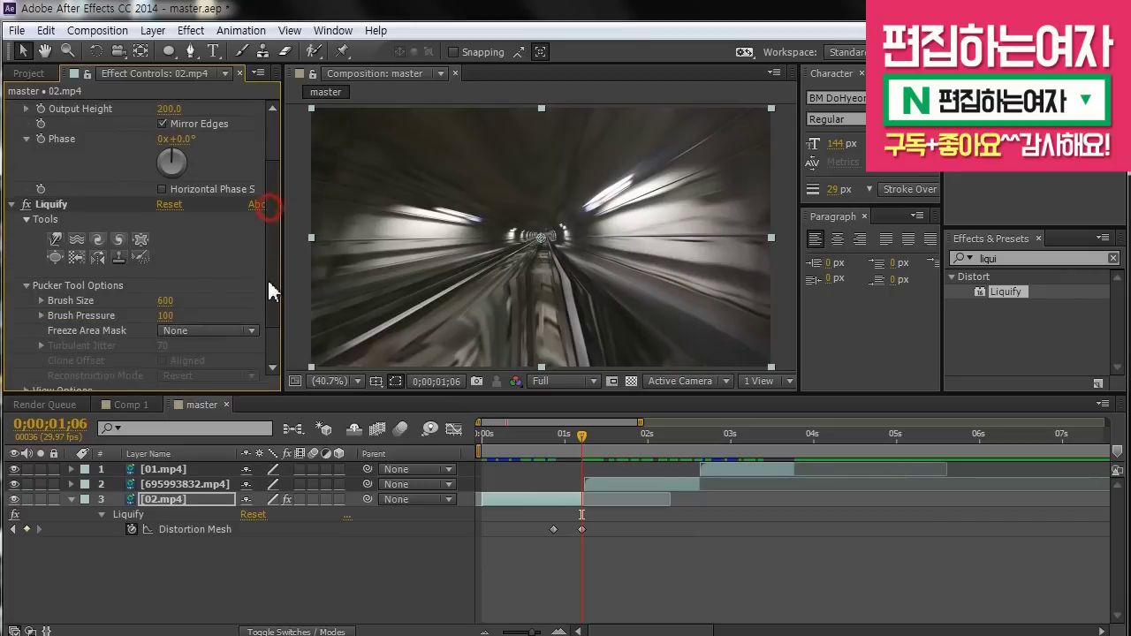
click(570, 436)
drag(572, 442, 549, 443)
mouse_move(549, 439)
mouse_down()
mouse_move(592, 439)
mouse_move(566, 443)
mouse_up()
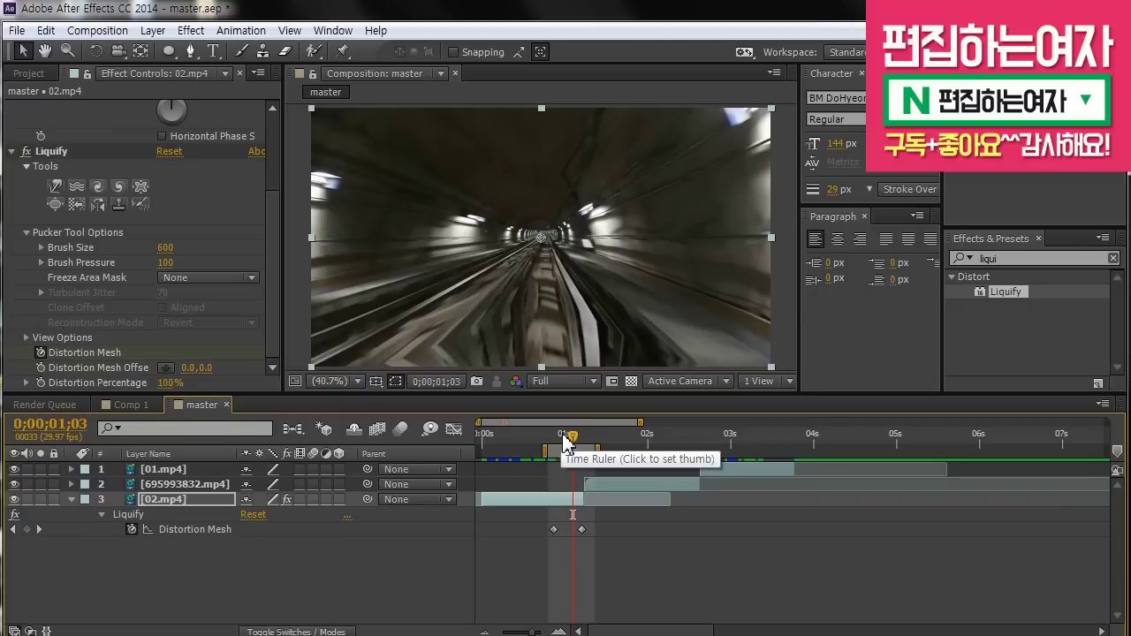
key(KP_0)
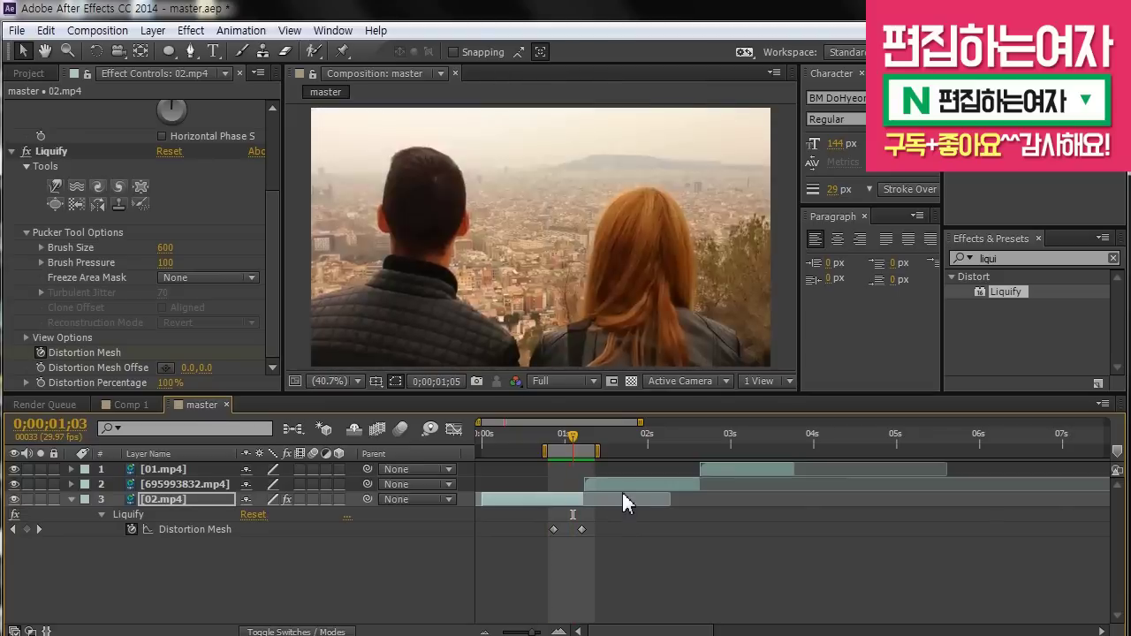
Apply Easy Ease Out to 02.mp4's first Distortion Mesh keyframe at 0;00;00;26
drag(576, 442, 557, 442)
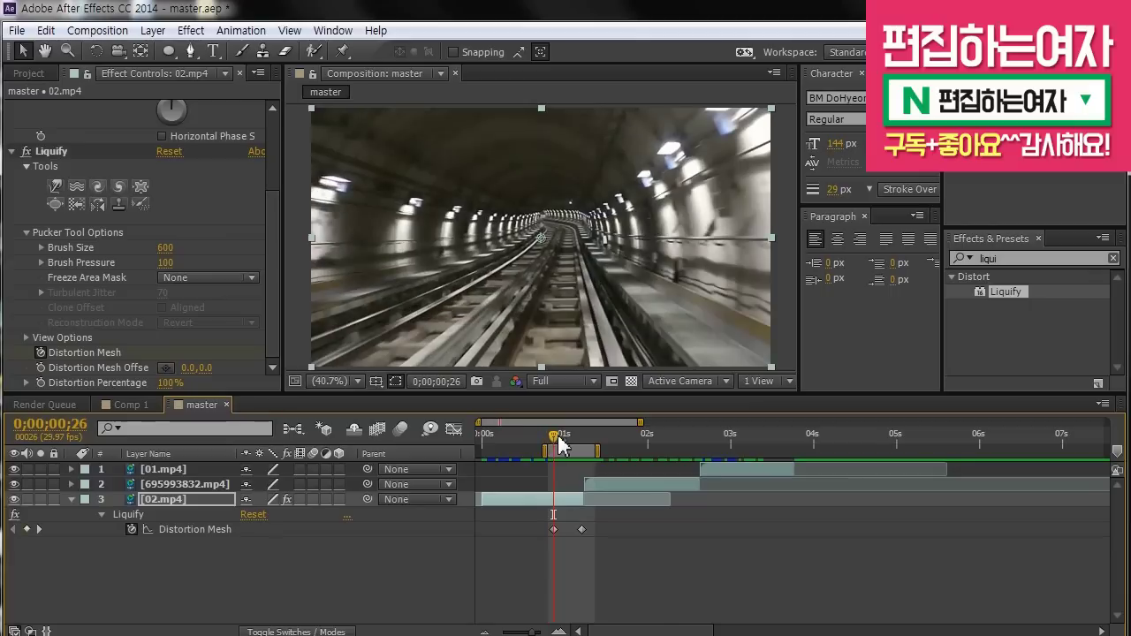
mouse_move(555, 436)
mouse_down()
mouse_move(572, 434)
mouse_move(555, 435)
mouse_up()
click(560, 536)
drag(536, 523, 558, 543)
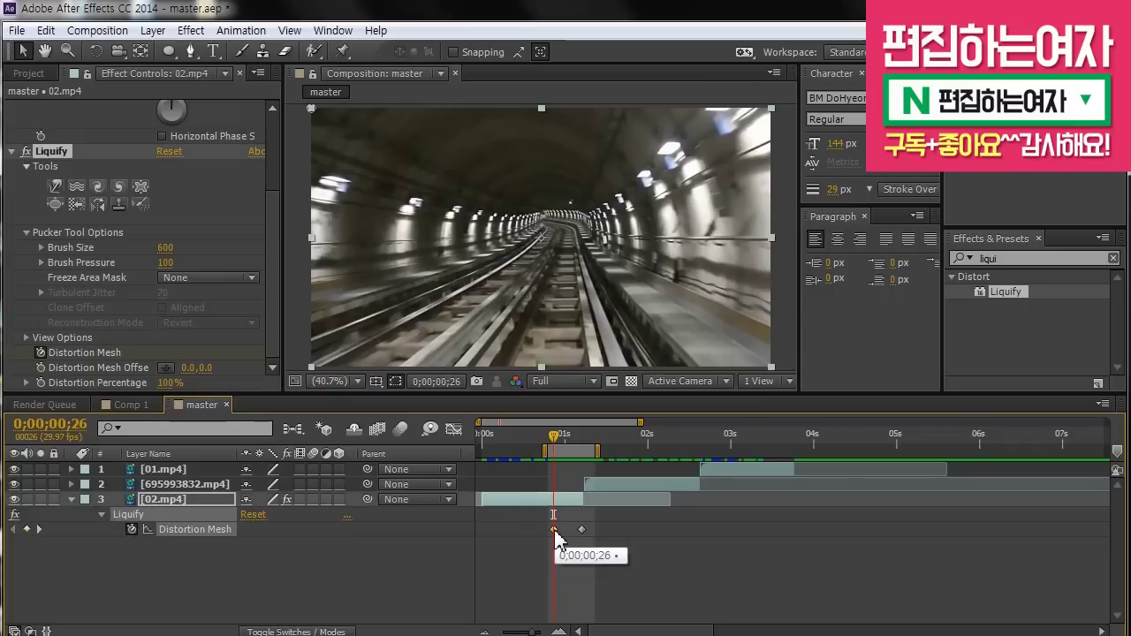
right_click(555, 531)
mouse_move(683, 517)
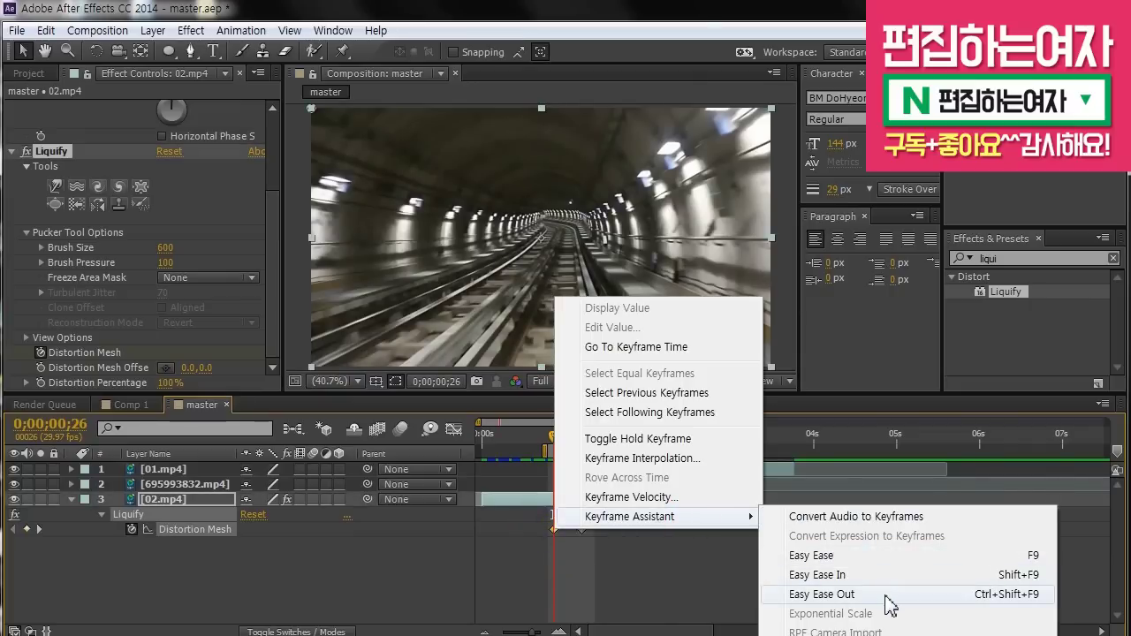
click(815, 596)
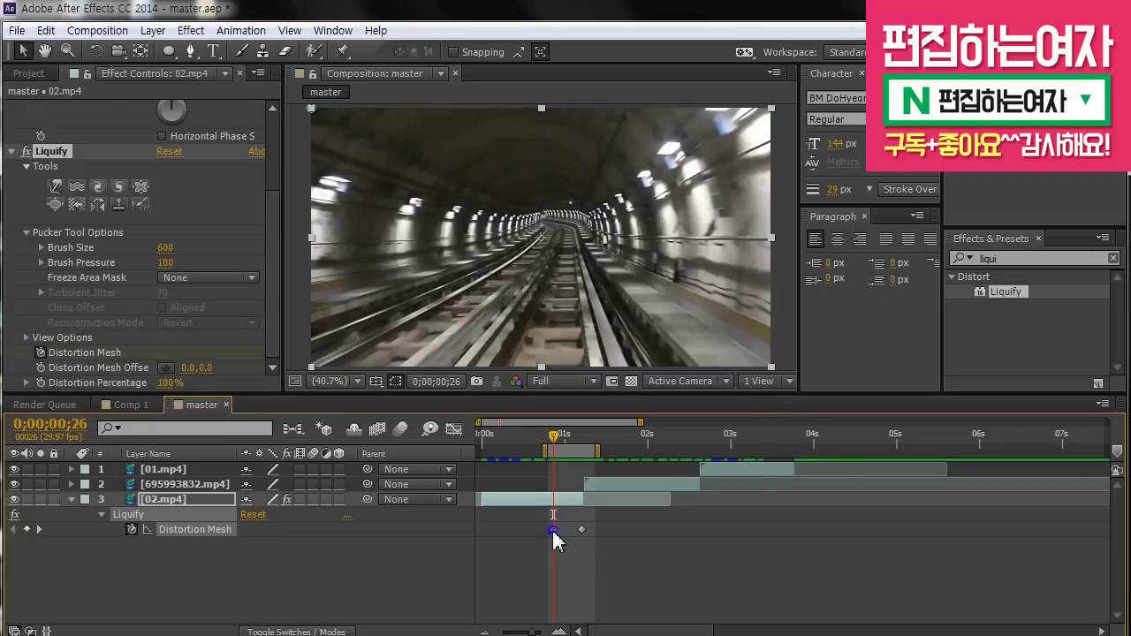
right_click(553, 530)
mouse_move(719, 533)
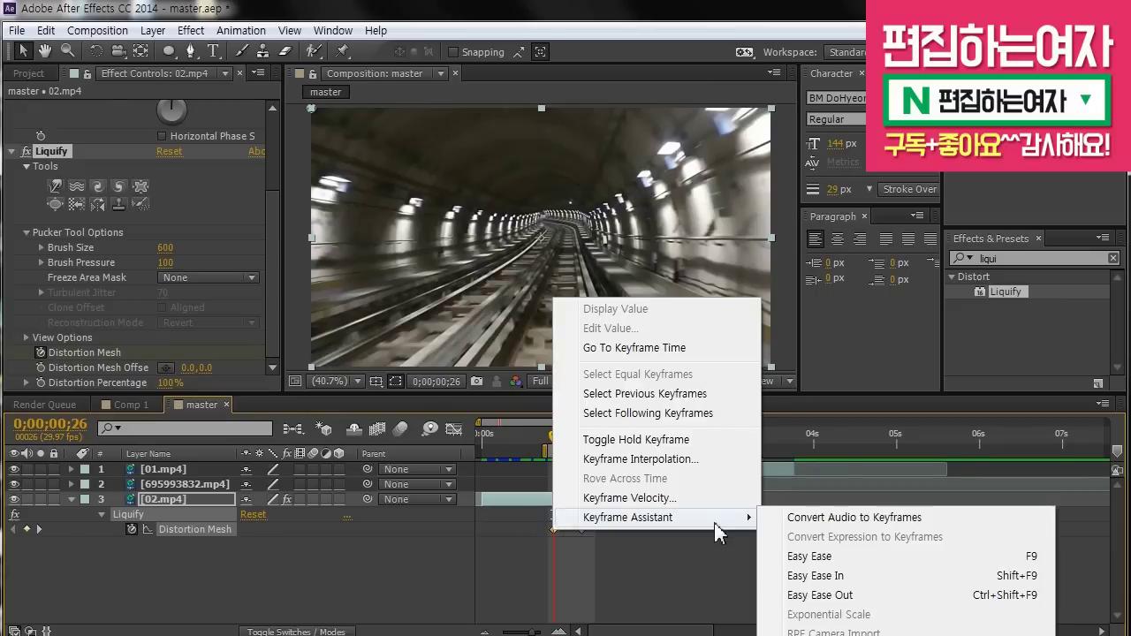
click(878, 597)
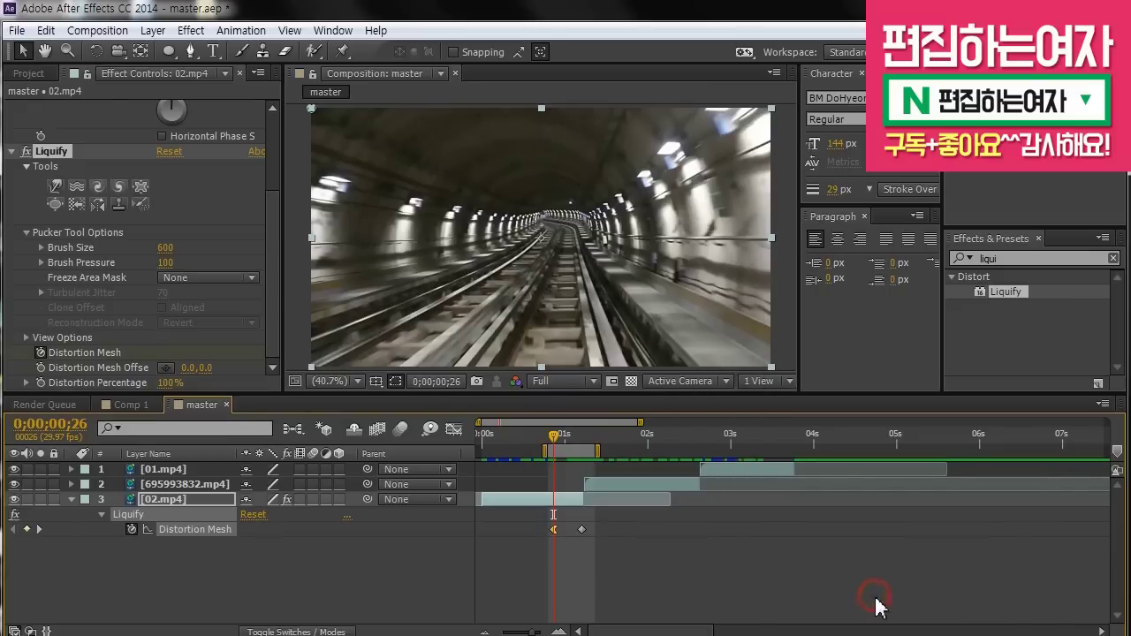
Check the Distortion Mesh keyframes in the Graph Editor and preview the eased pucker transition
click(458, 426)
key(=)
drag(562, 588, 596, 598)
click(454, 429)
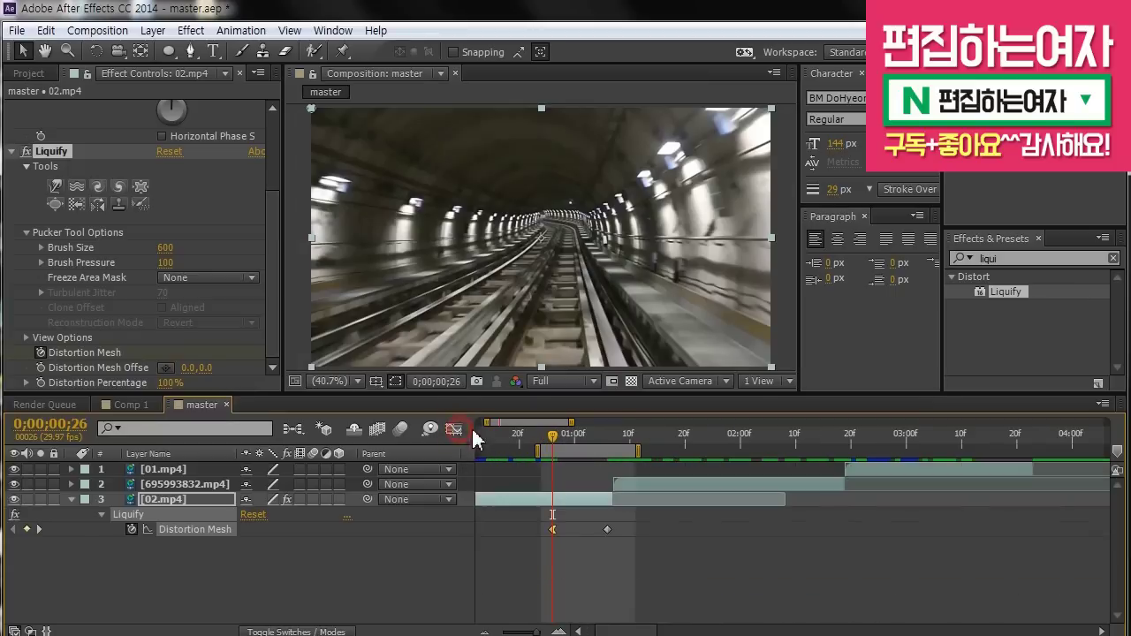
key(KP_0)
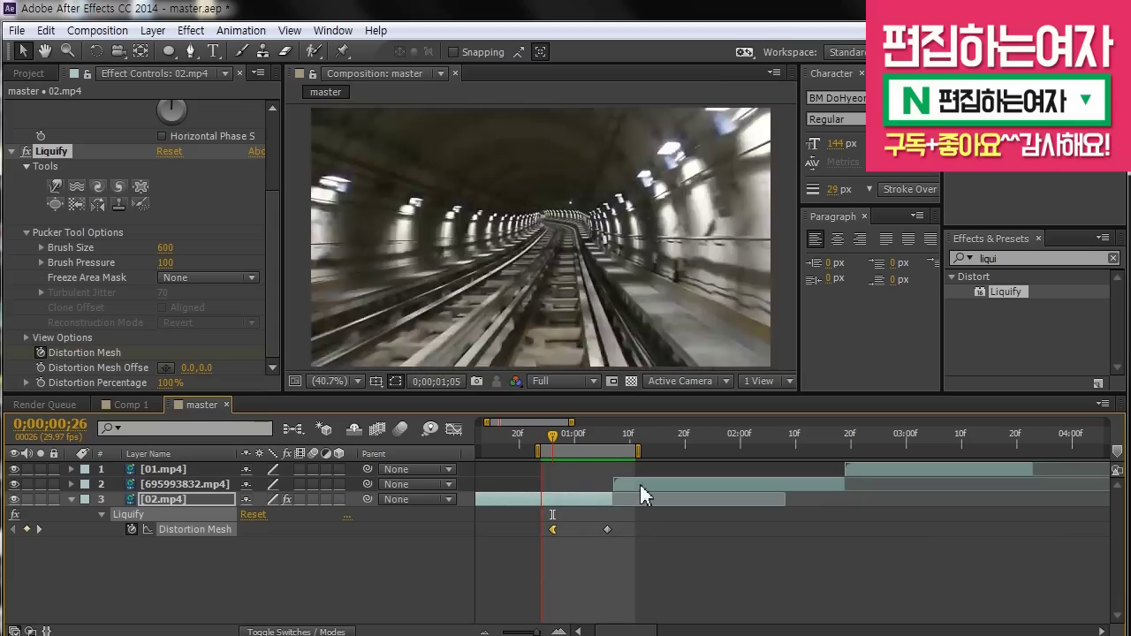
click(601, 439)
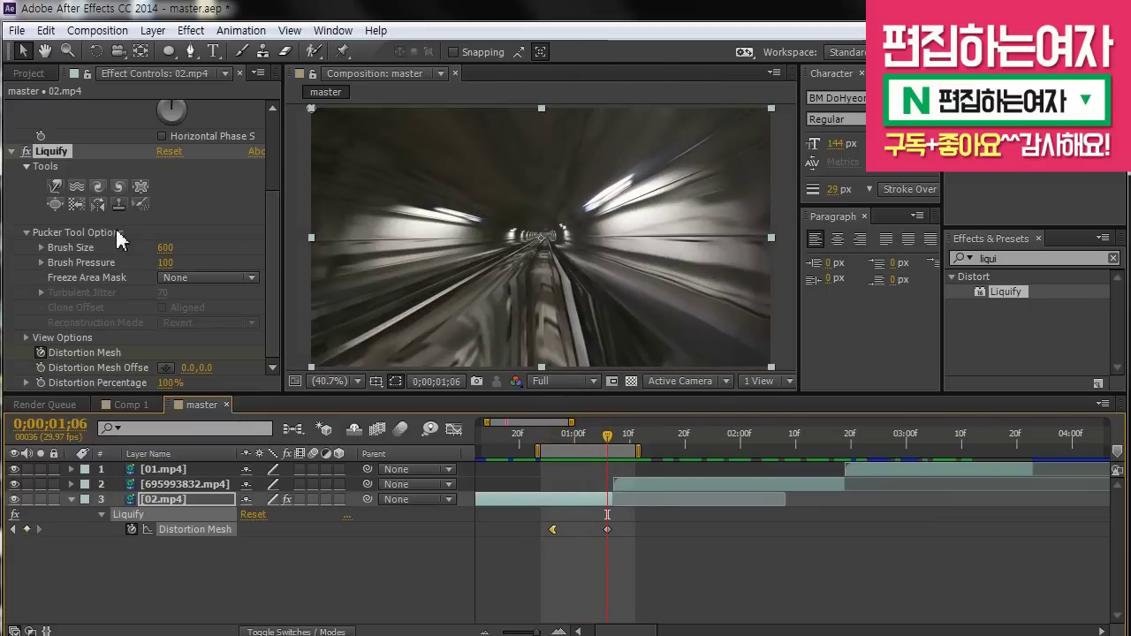
click(140, 185)
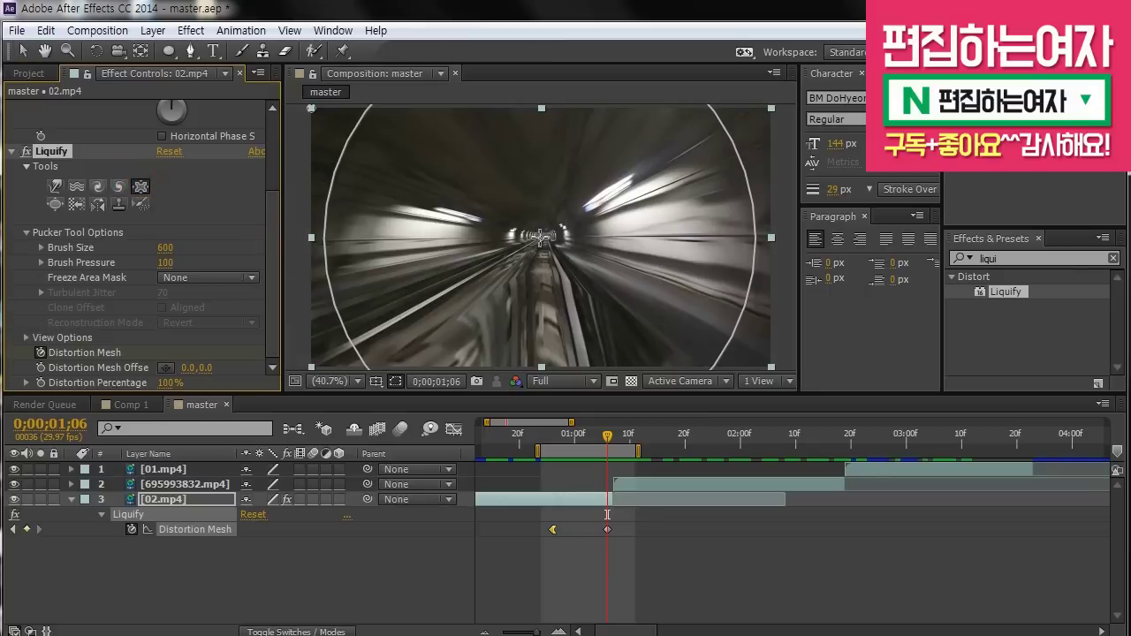
click(50, 151)
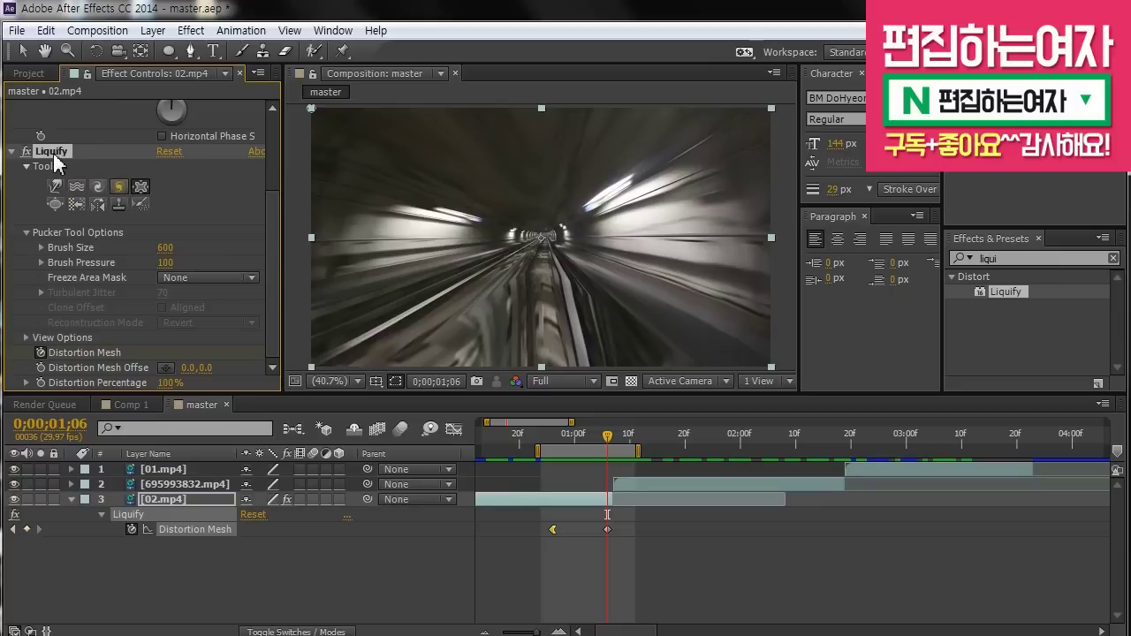
click(600, 551)
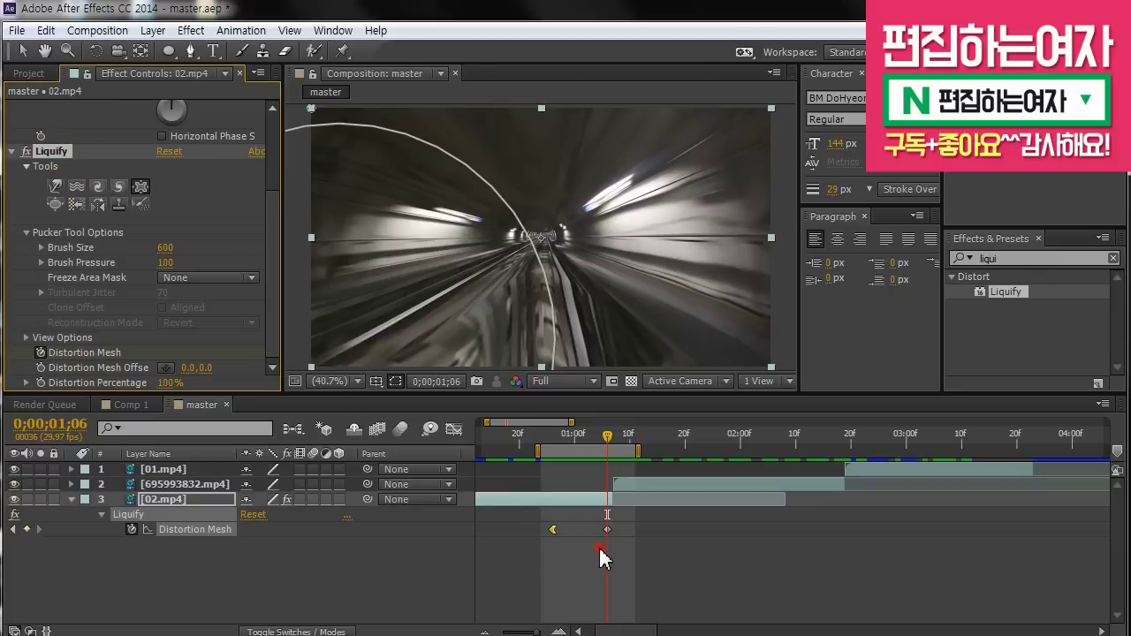
Add a Scale keyframe of 100% to 02.mp4 at 0;00;00;26 and show all of the layer's keyframed properties
click(554, 436)
mouse_move(559, 445)
mouse_down()
mouse_move(601, 442)
mouse_move(557, 449)
mouse_up()
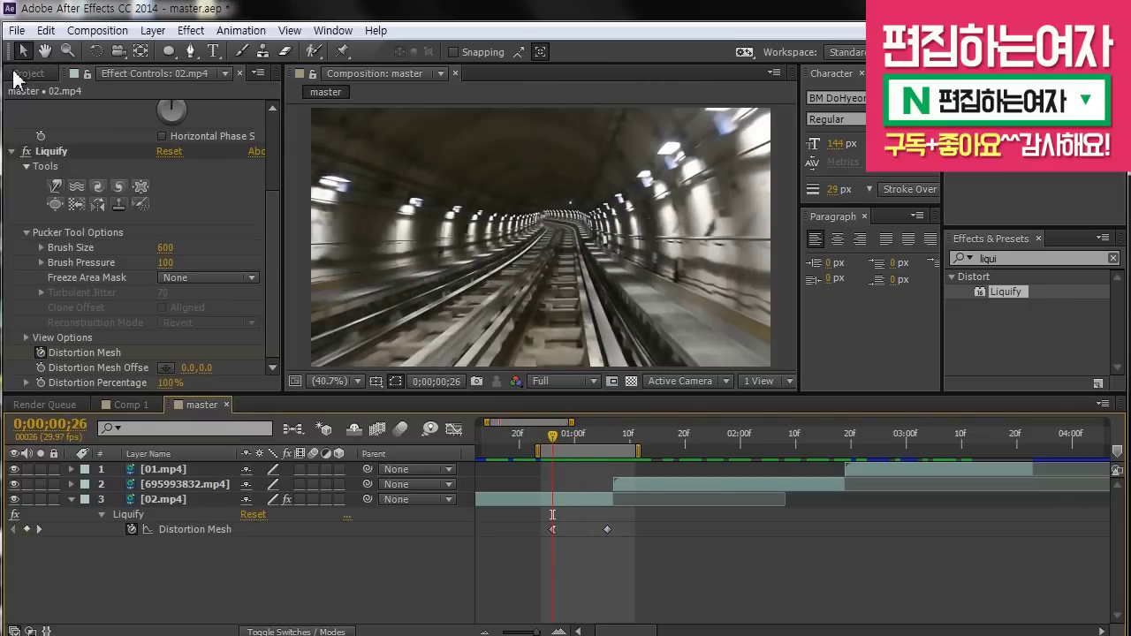
click(446, 593)
click(592, 500)
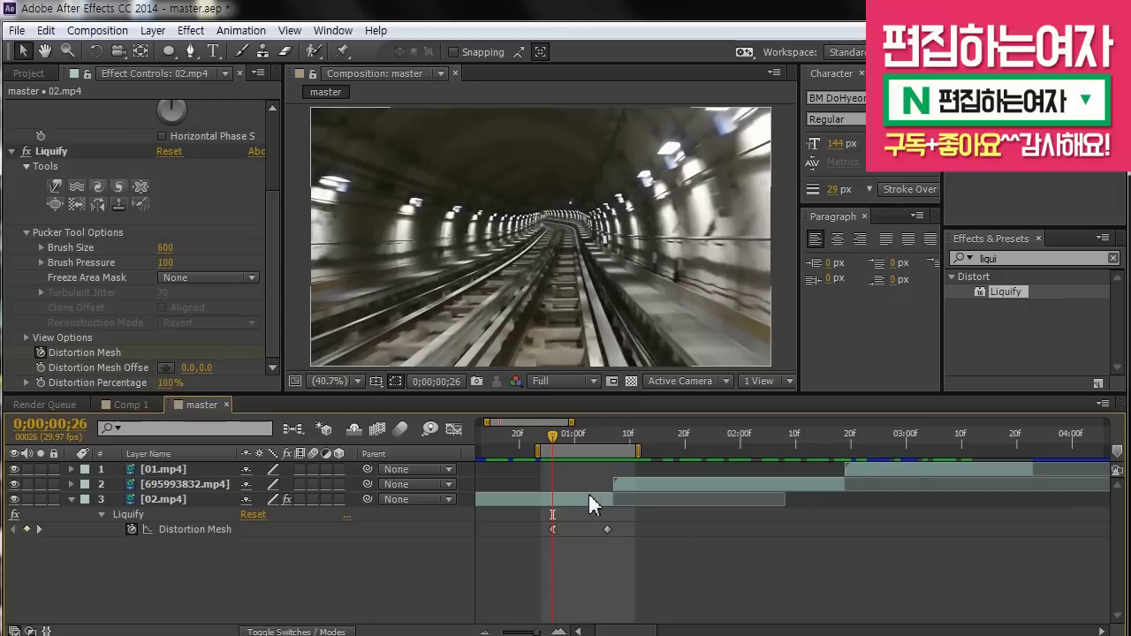
drag(553, 435, 622, 440)
click(640, 500)
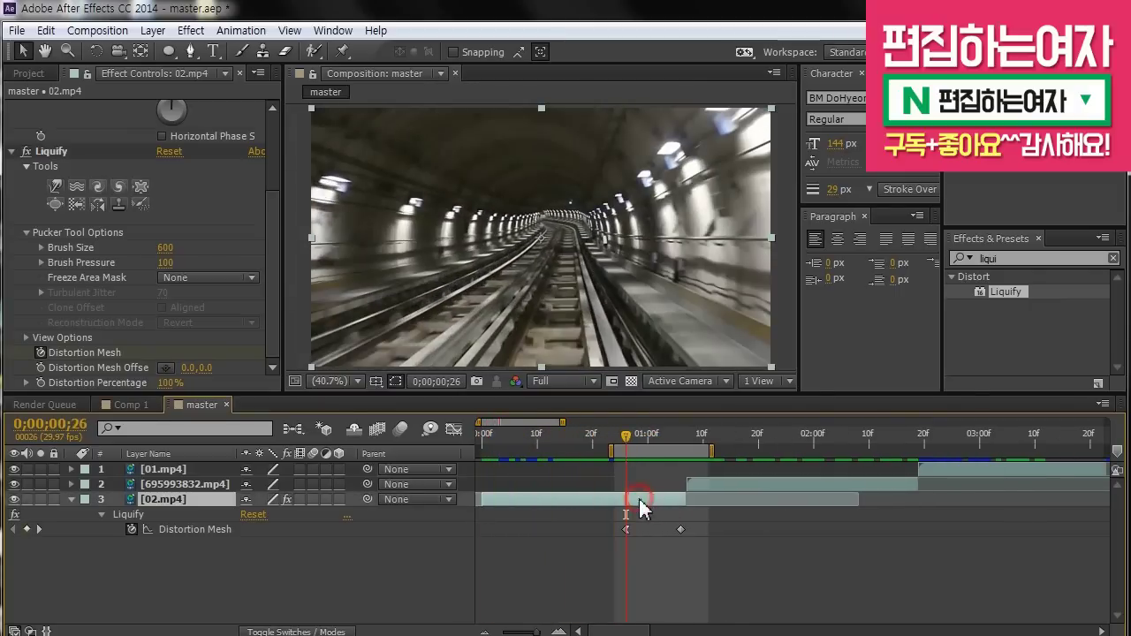
key(s)
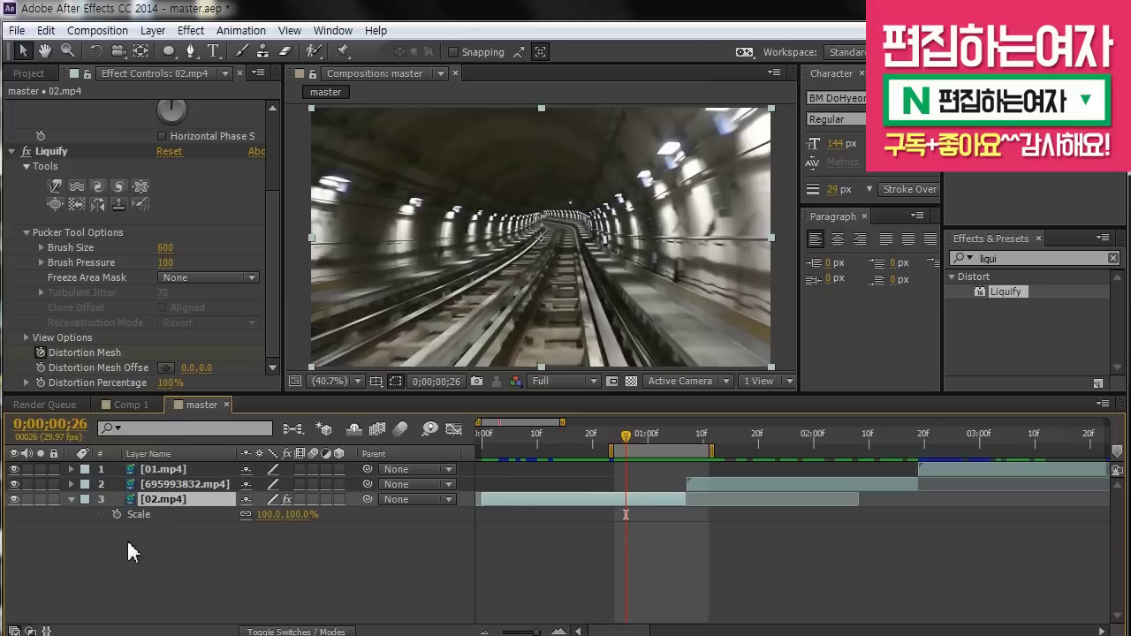
click(115, 515)
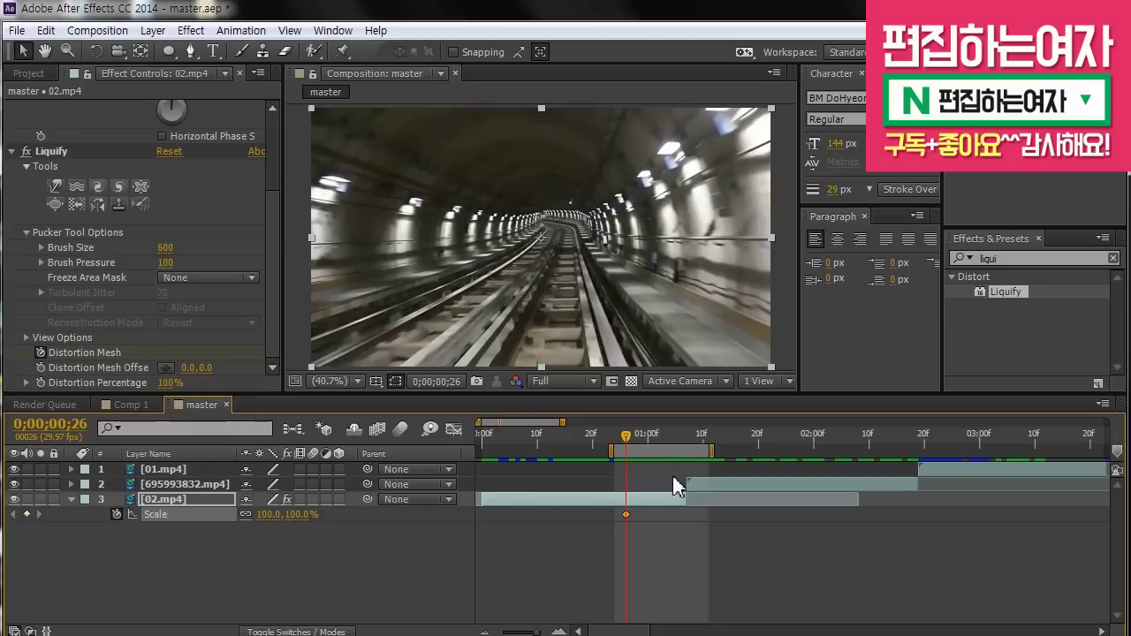
key(u)
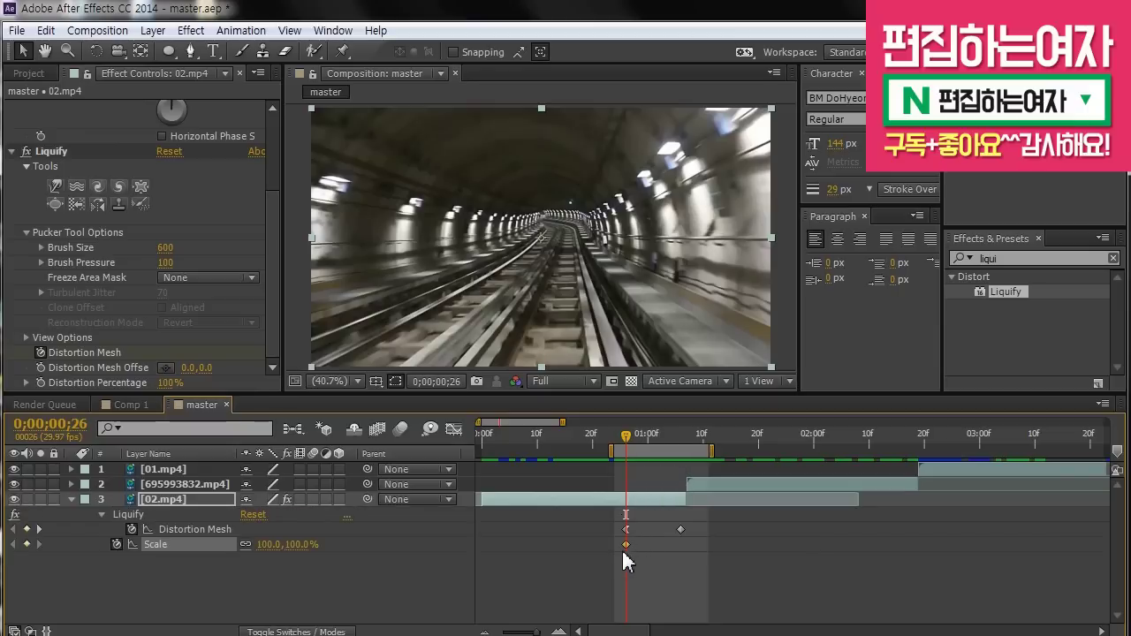
Keyframe 02.mp4's Scale at 0;00;01;06, trying 70% before settling on 65%
click(679, 439)
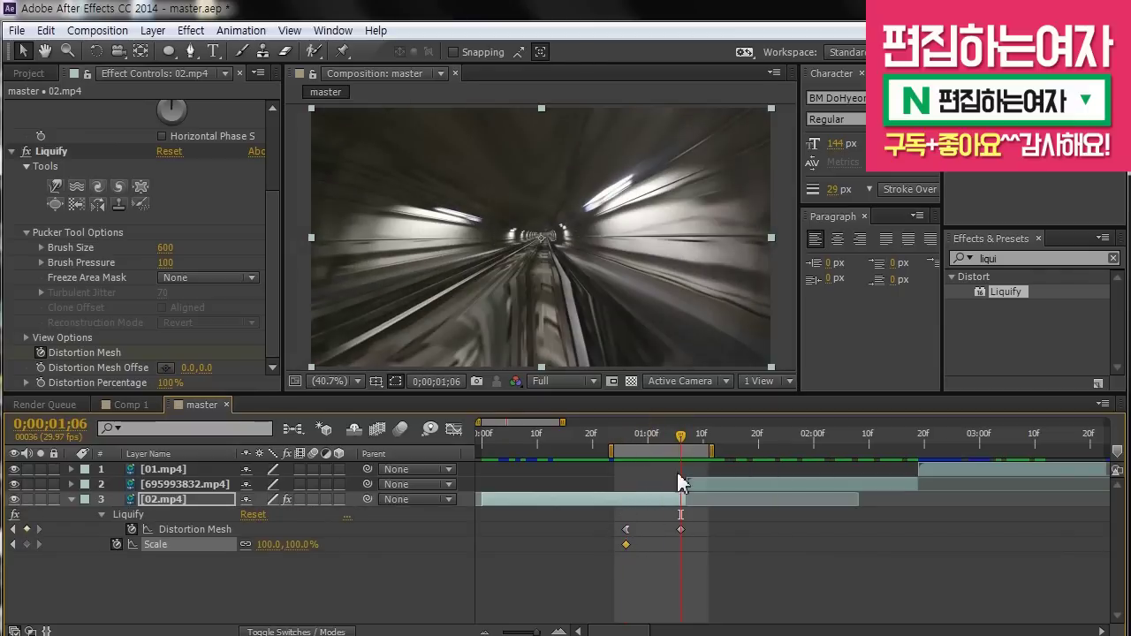
click(265, 545)
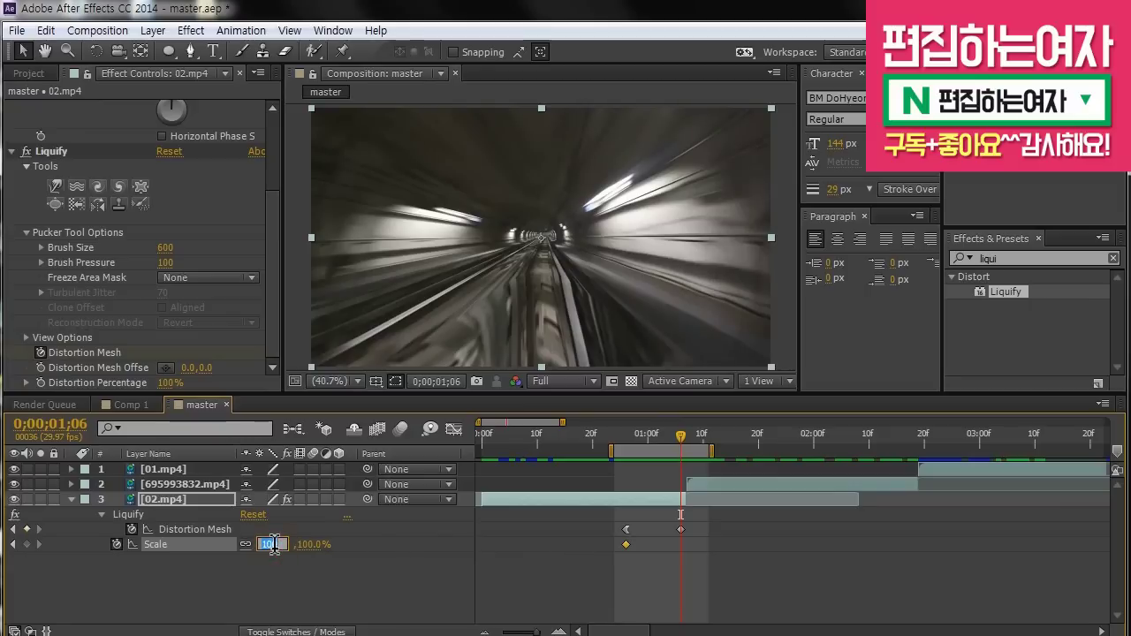
key(Return)
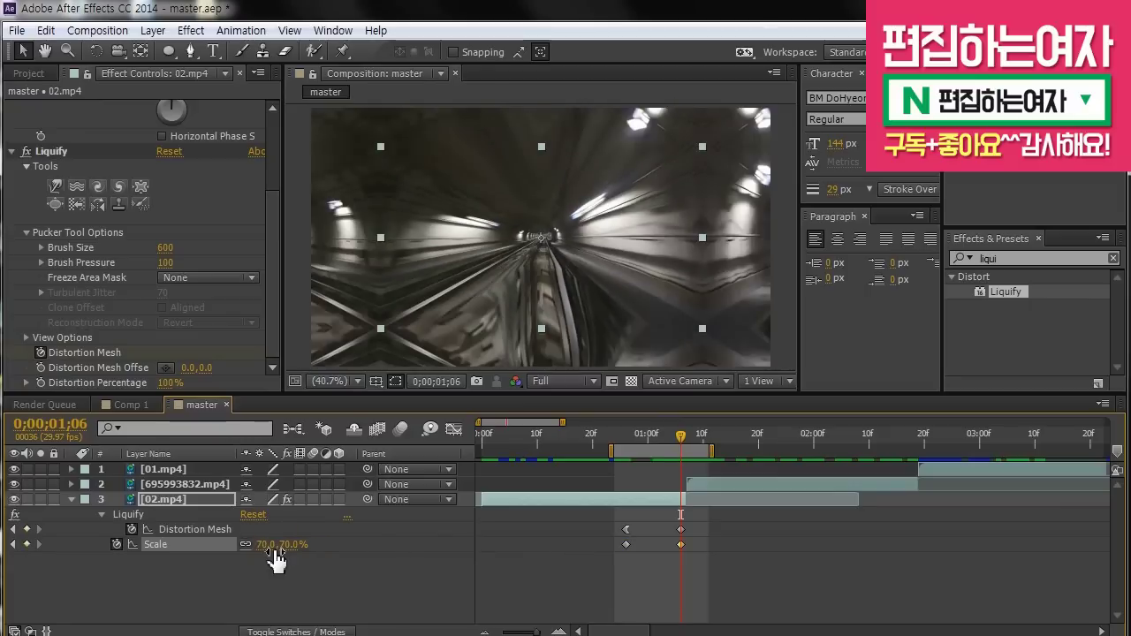
click(265, 544)
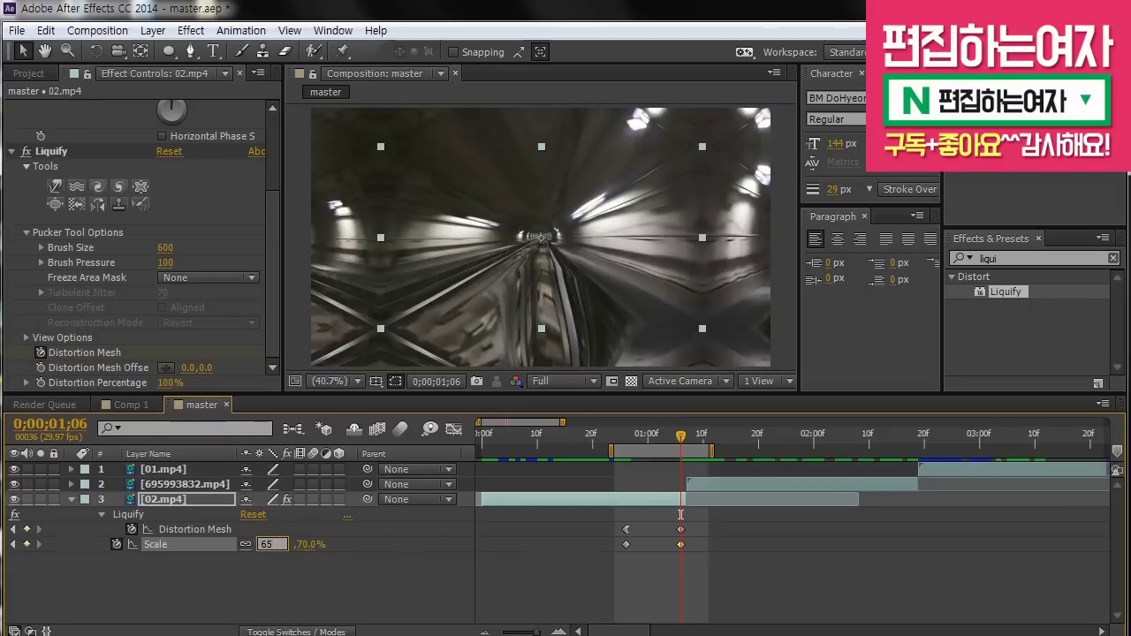
key(Return)
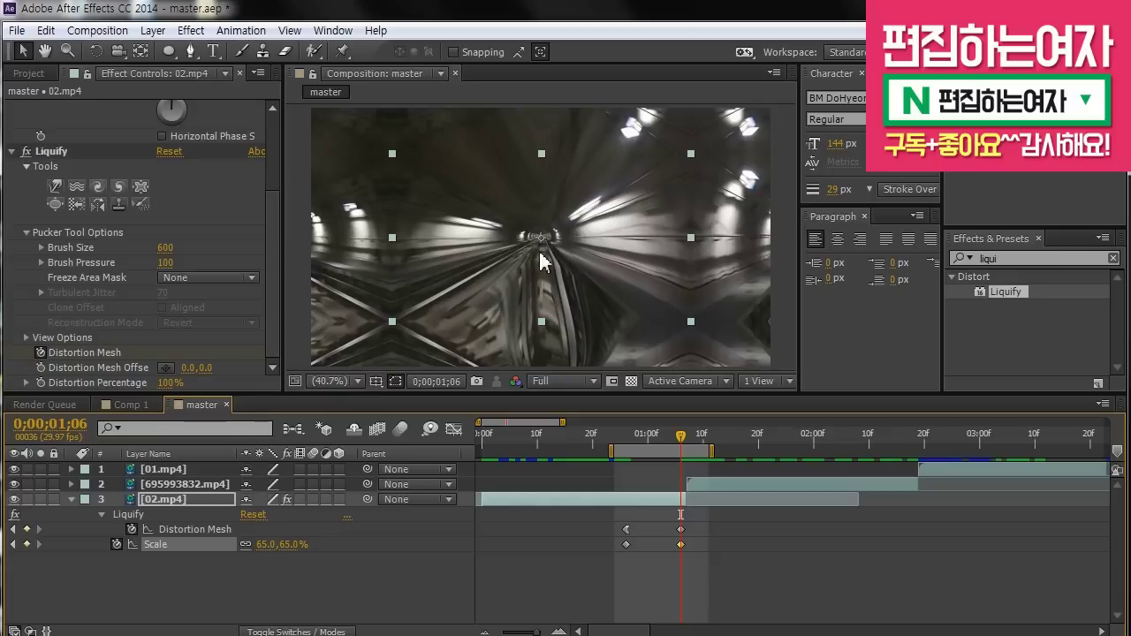
drag(273, 545, 360, 543)
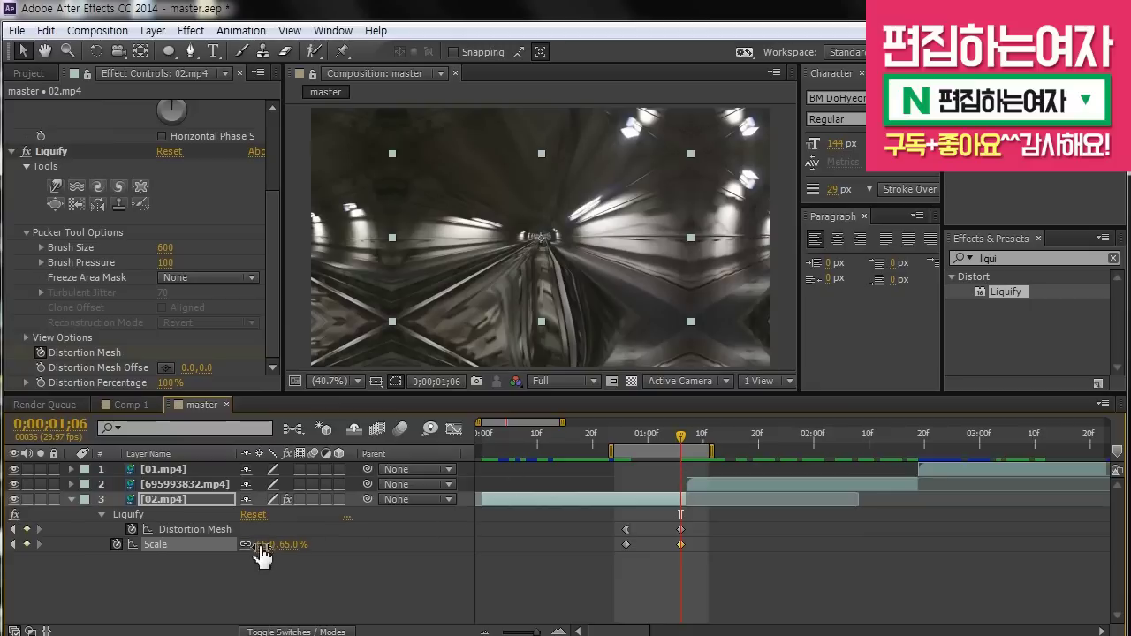
Apply Easy Ease Out to 02.mp4's first Scale keyframe at 0;00;00;26
click(626, 440)
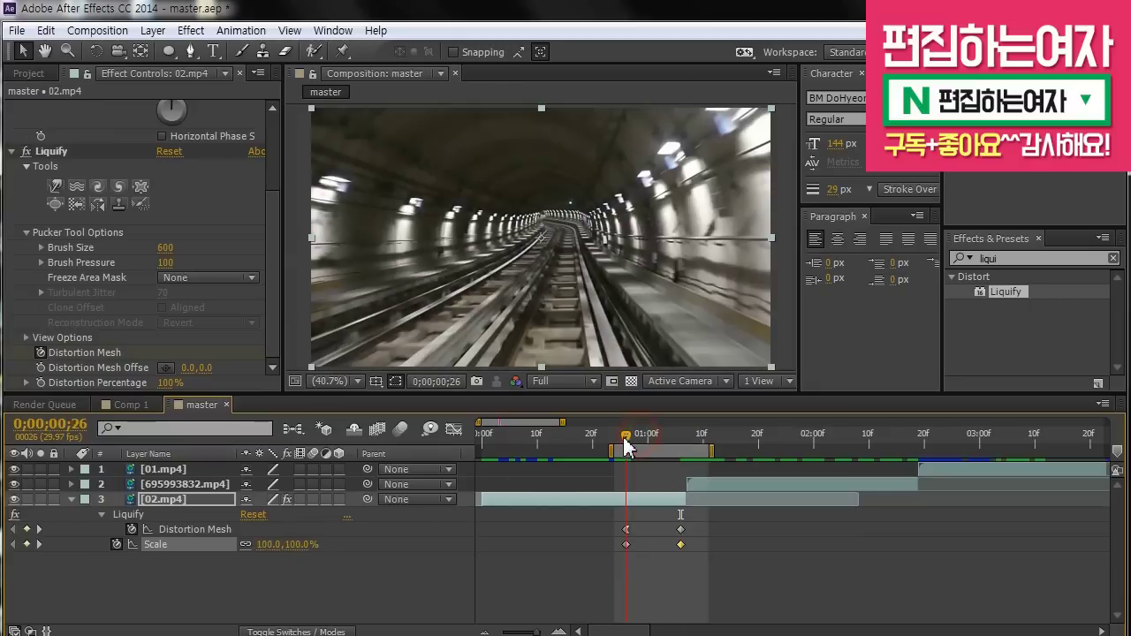
click(627, 545)
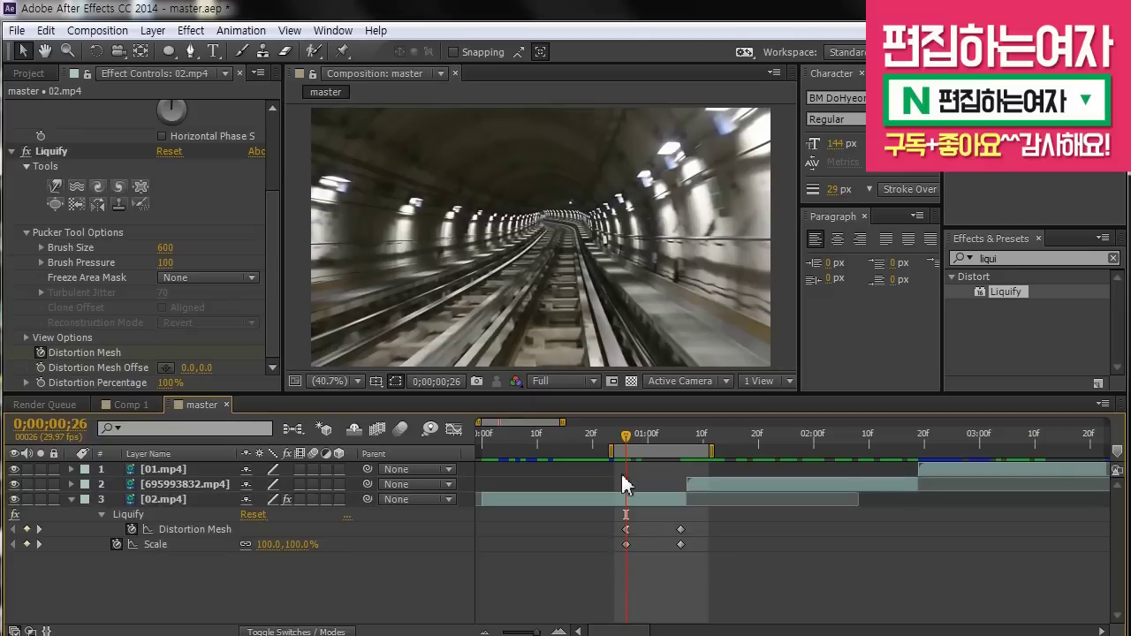
drag(615, 541, 649, 576)
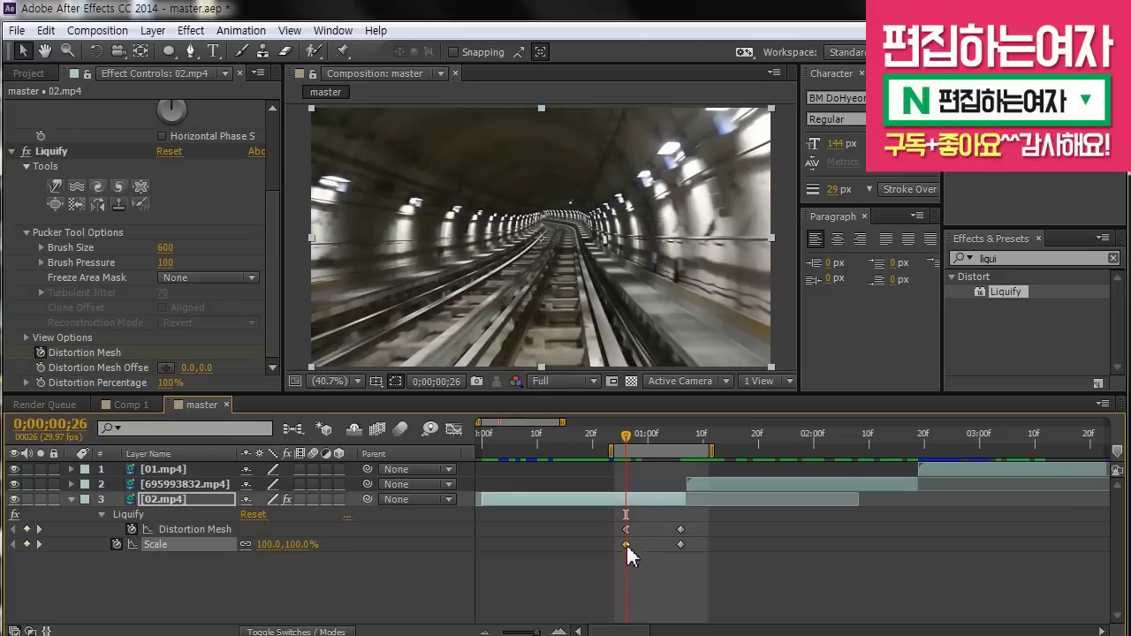
right_click(625, 544)
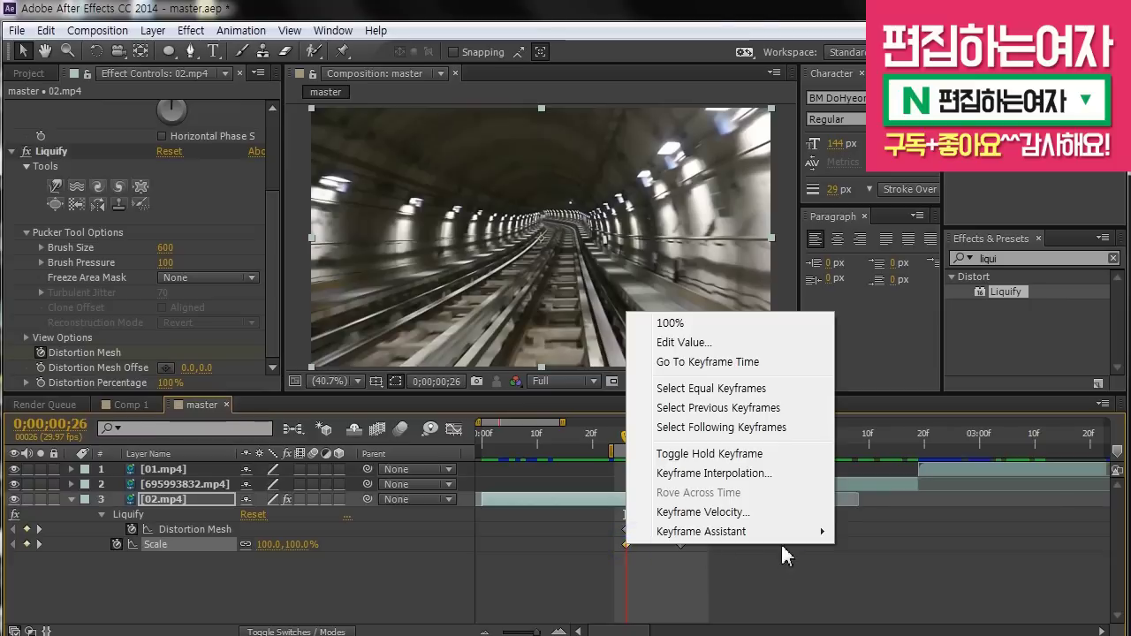
mouse_move(757, 531)
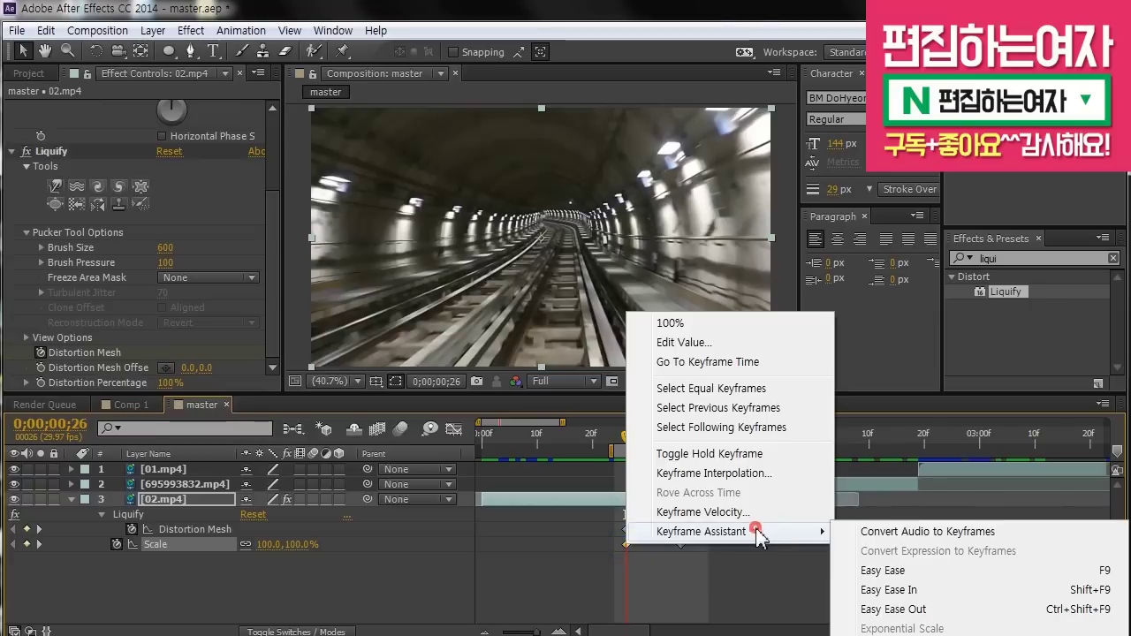
click(933, 610)
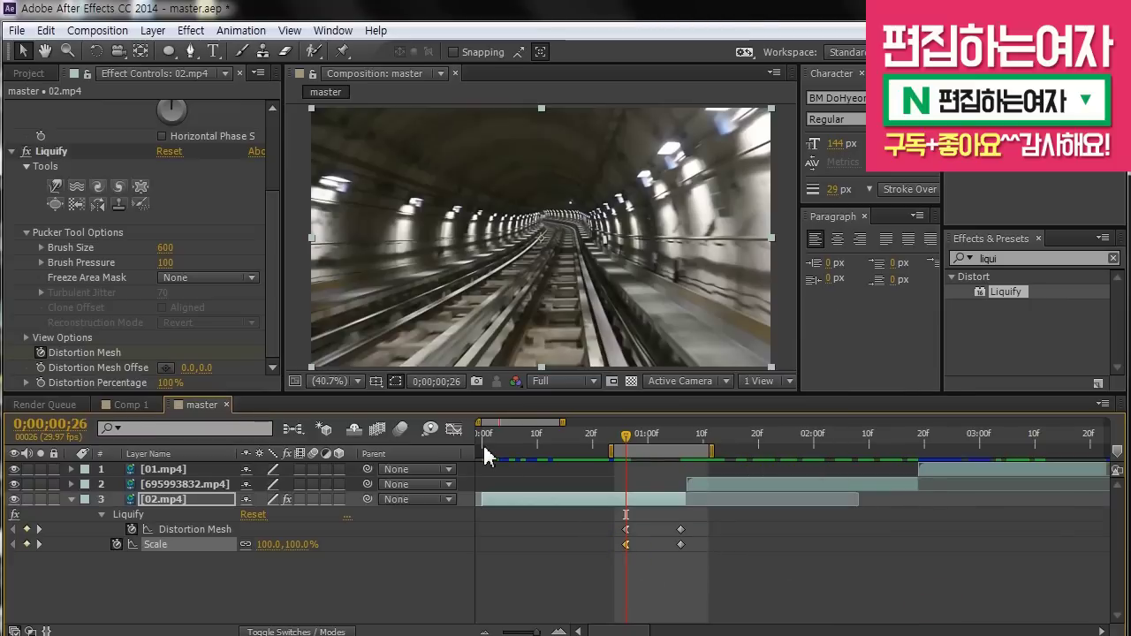
Inspect the Scale curve in the Graph Editor and preview the combined scale and pucker transition
click(451, 428)
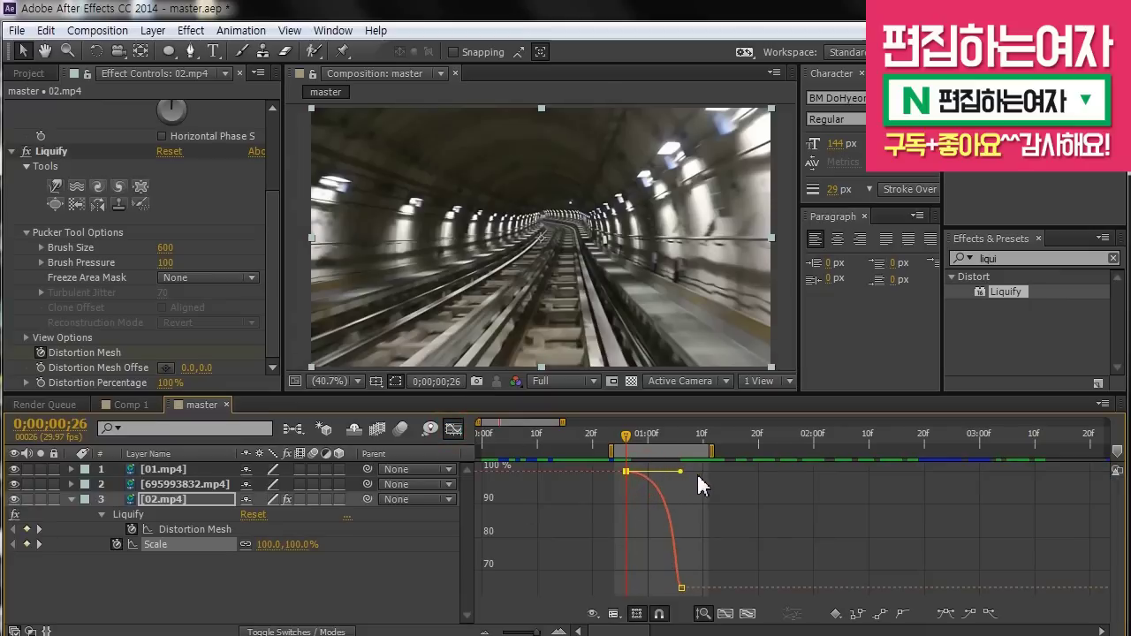
click(454, 428)
click(751, 599)
key(KP_0)
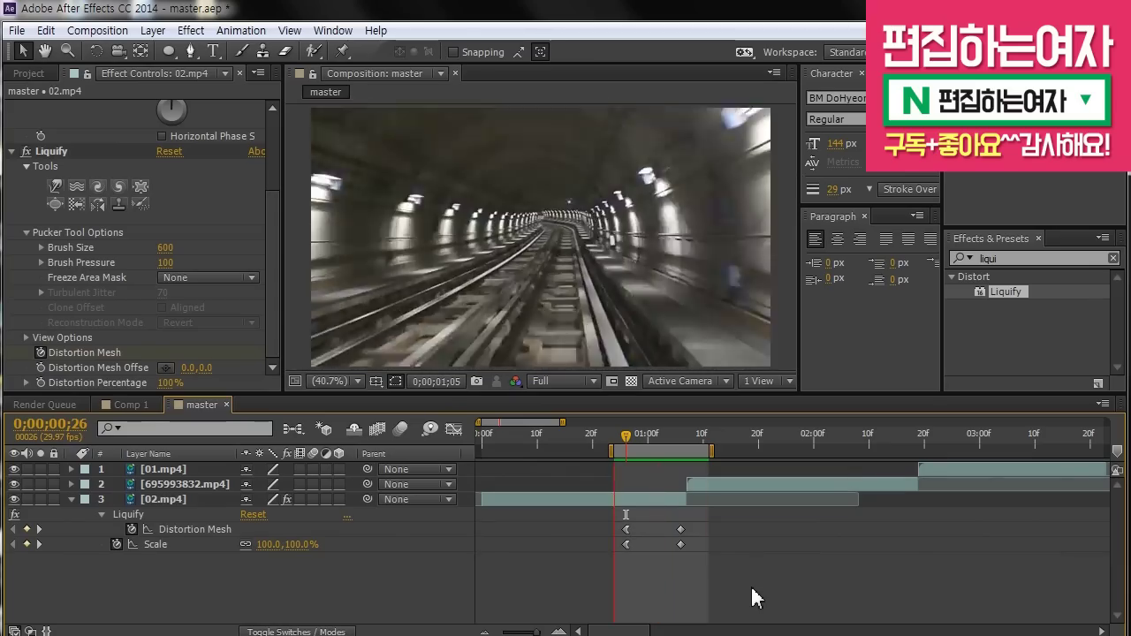
Review the 02.mp4 zoom transition in the master composition and compare it with the clip change in Comp 1
key(k)
mouse_move(663, 434)
mouse_down()
mouse_move(630, 434)
mouse_move(682, 438)
mouse_up()
click(703, 486)
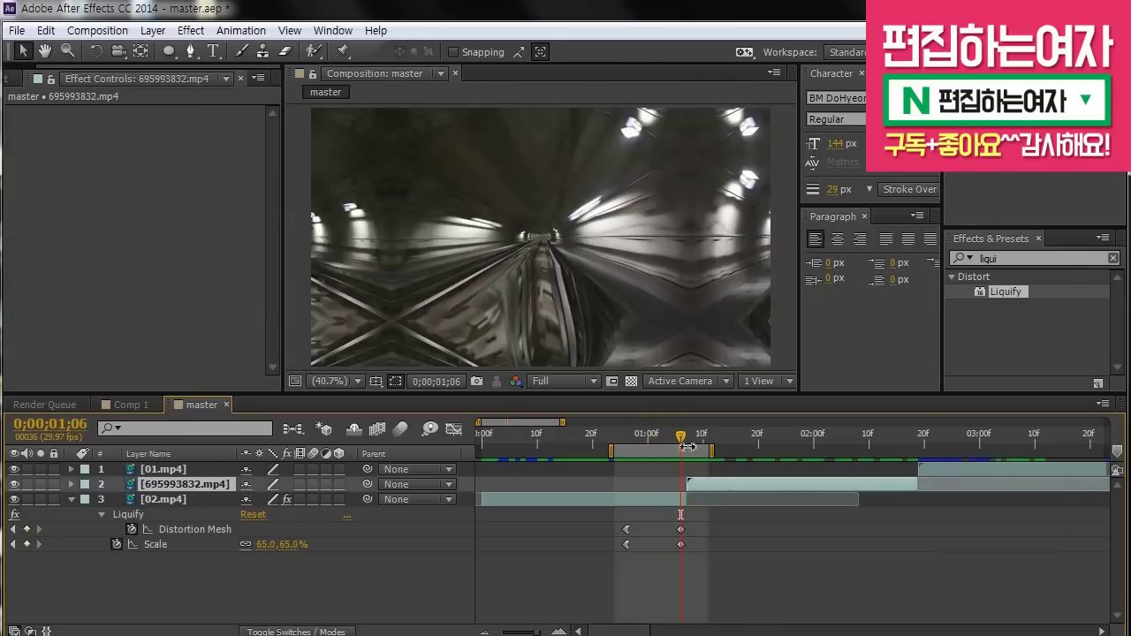
drag(683, 439, 623, 442)
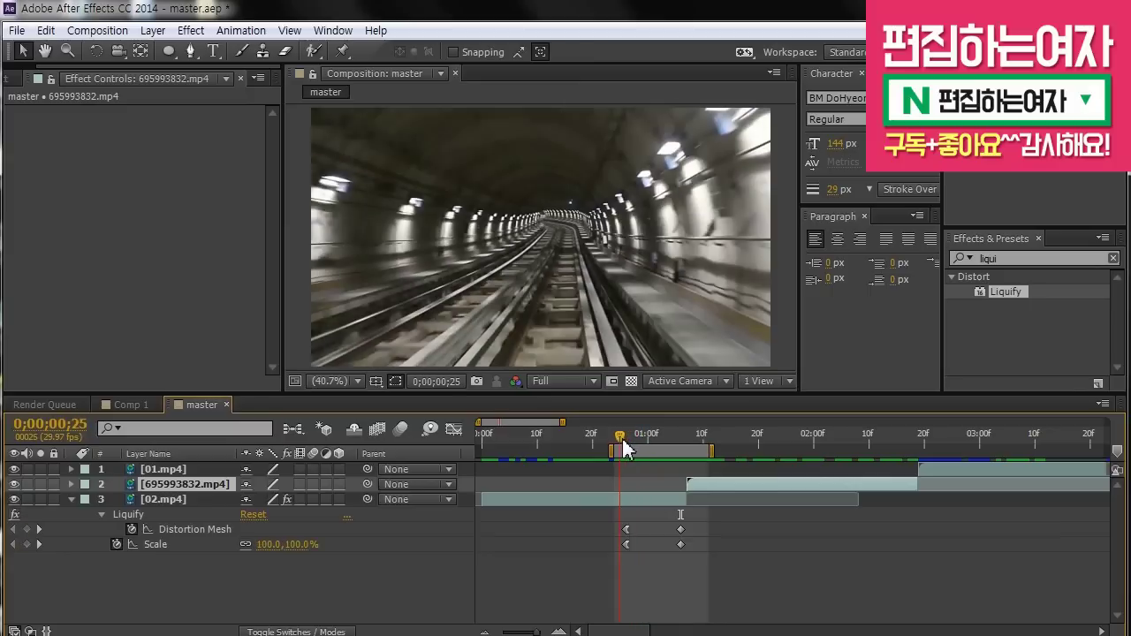
click(131, 405)
key(equal)
key(equal)
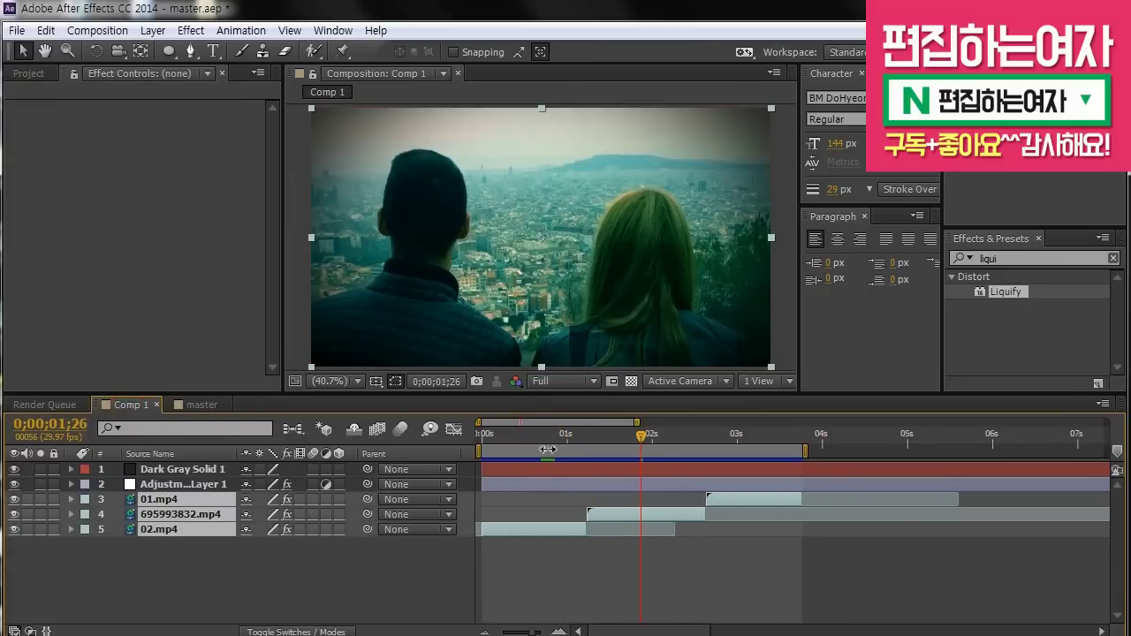
click(554, 440)
drag(553, 440, 618, 448)
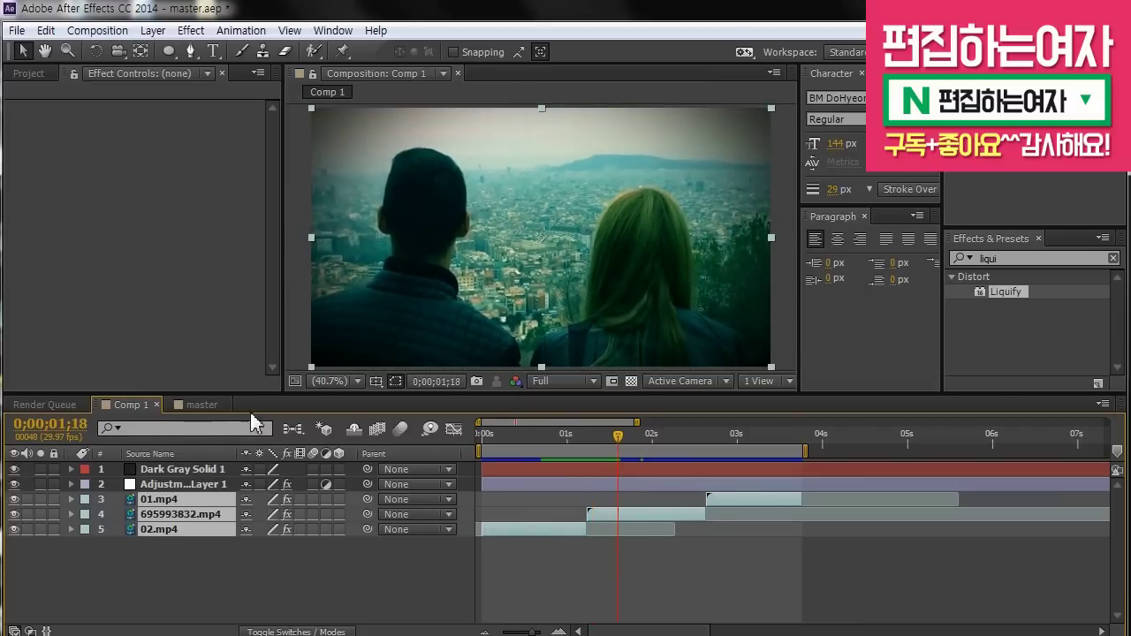
drag(563, 436, 606, 437)
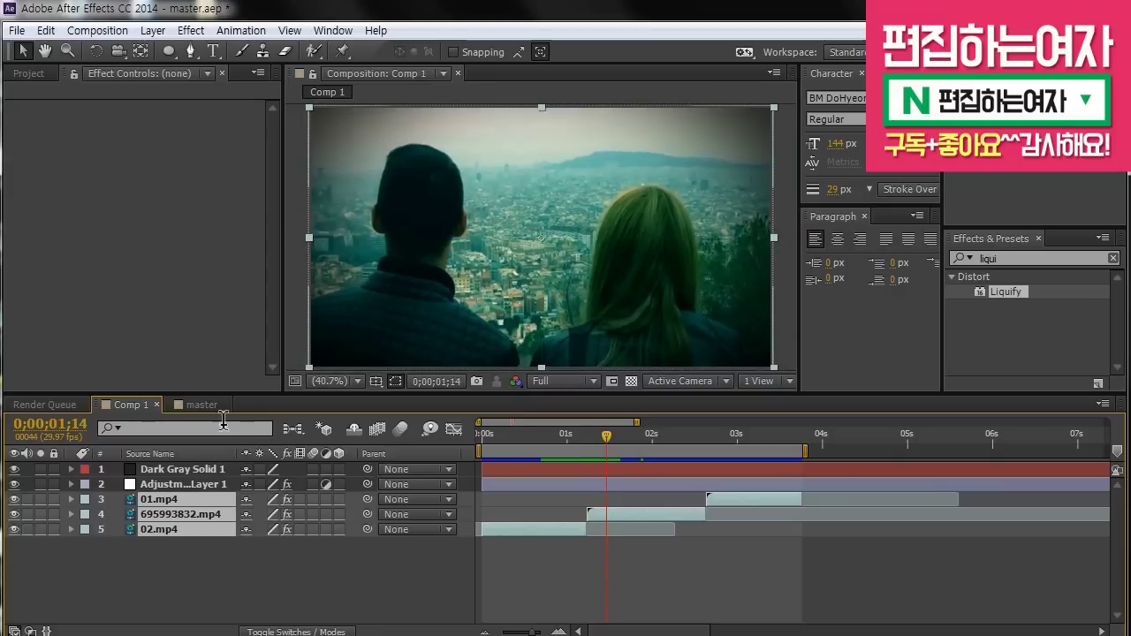
Apply the Motion Tile effect to 695993832.mp4 in the master composition, with the current time at 0;00;01;07
click(201, 404)
click(687, 435)
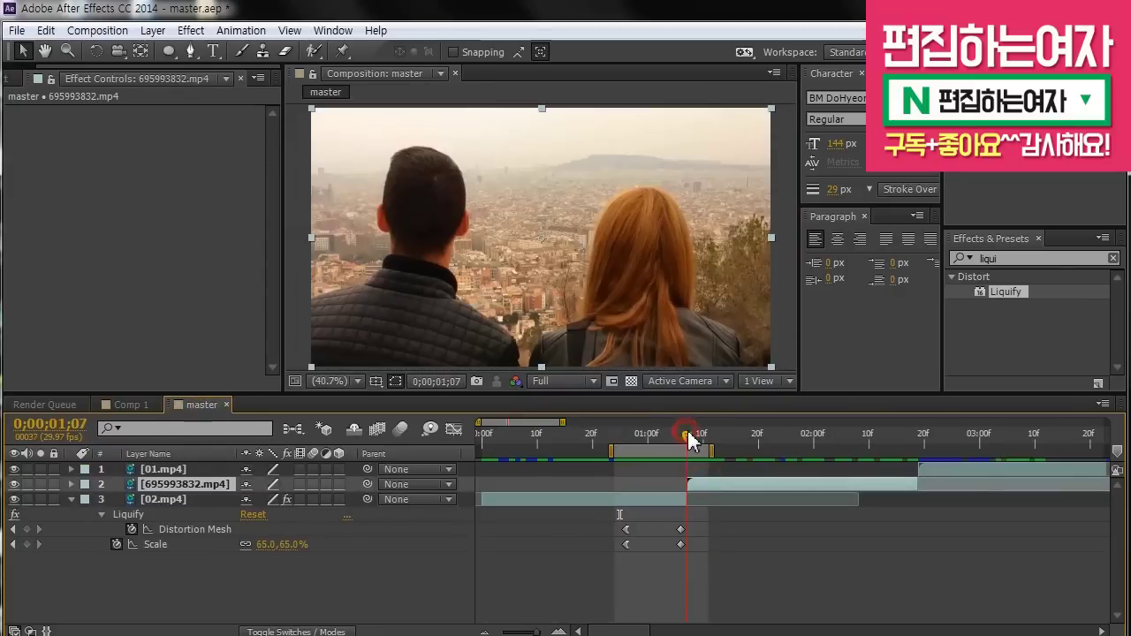
click(985, 258)
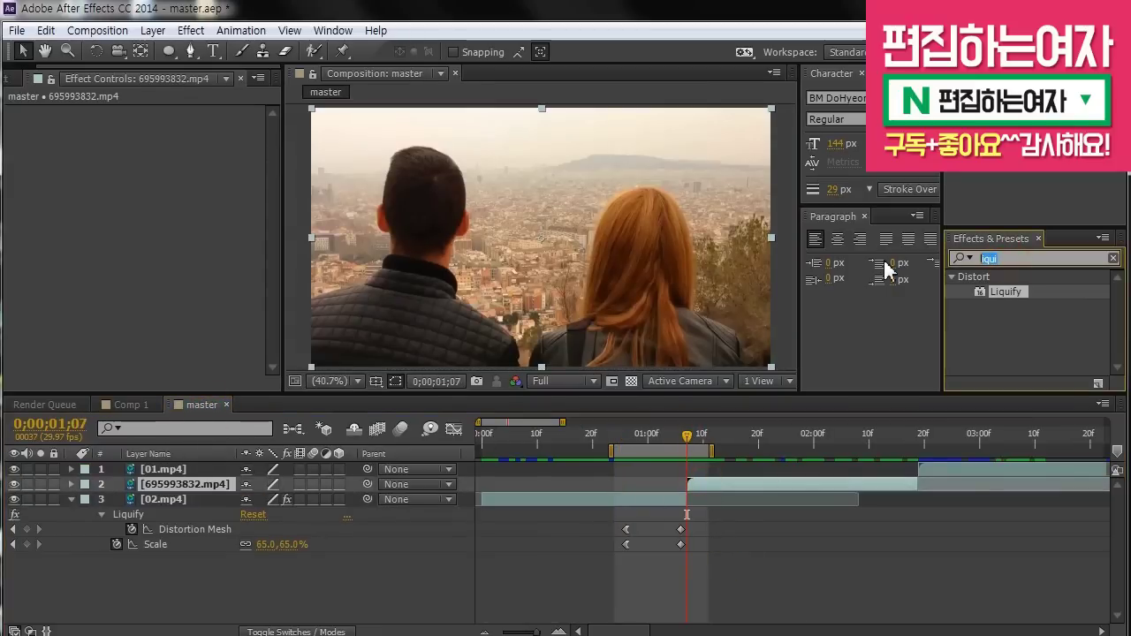
text(motion)
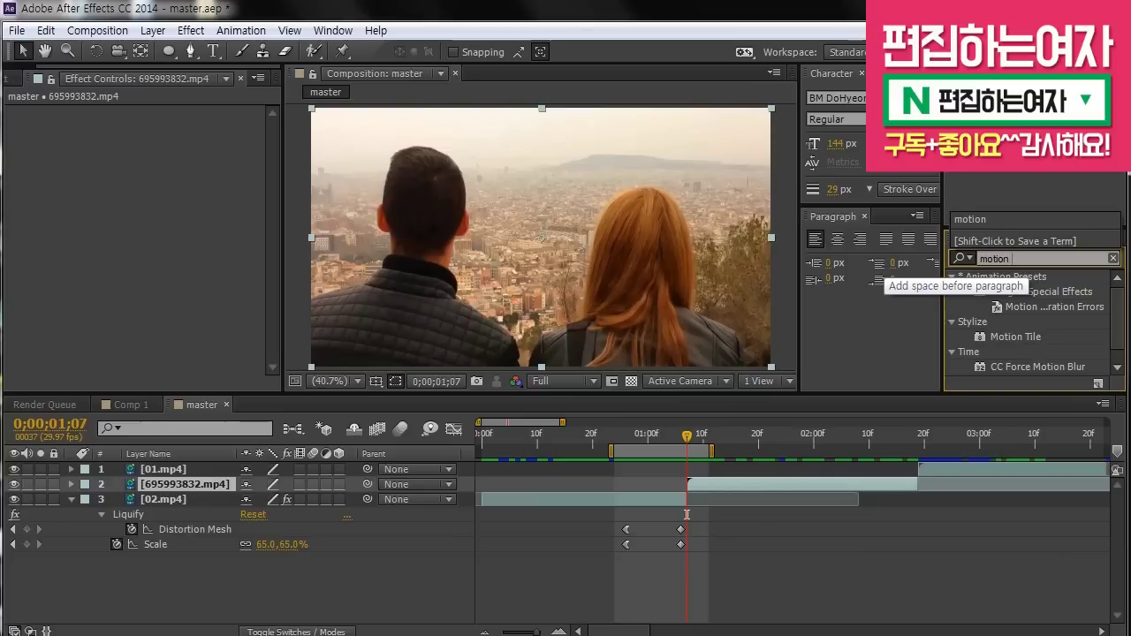
text( til)
drag(1026, 290, 721, 486)
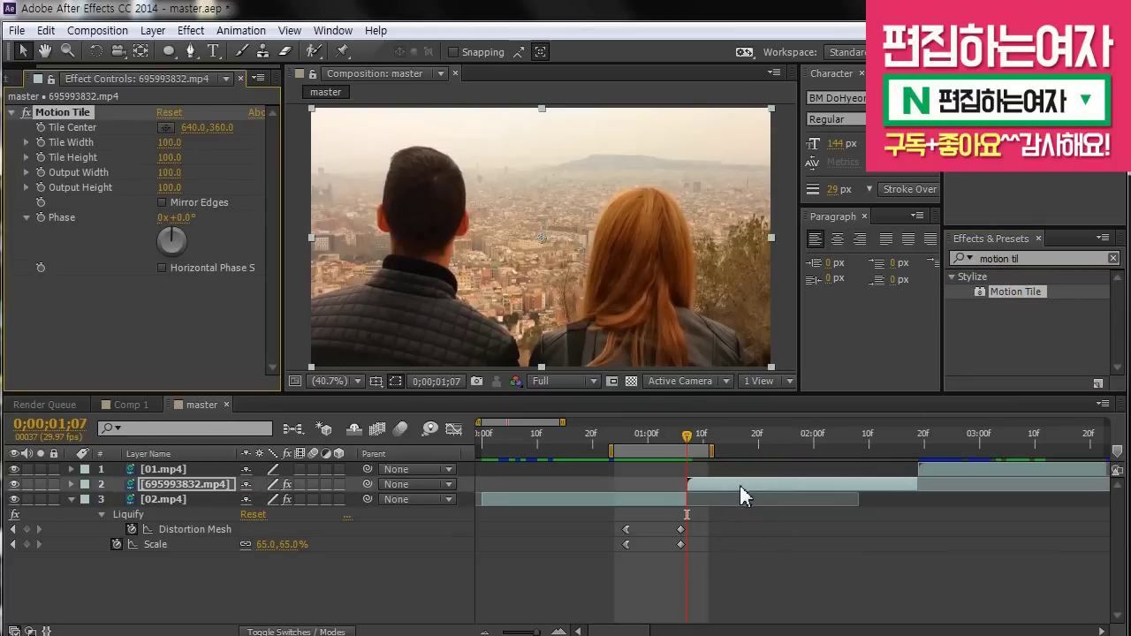
Set 695993832.mp4's Motion Tile Output Width and Output Height to 200 and enable Mirror Edges
click(171, 172)
key(Tab)
text(20)
click(191, 345)
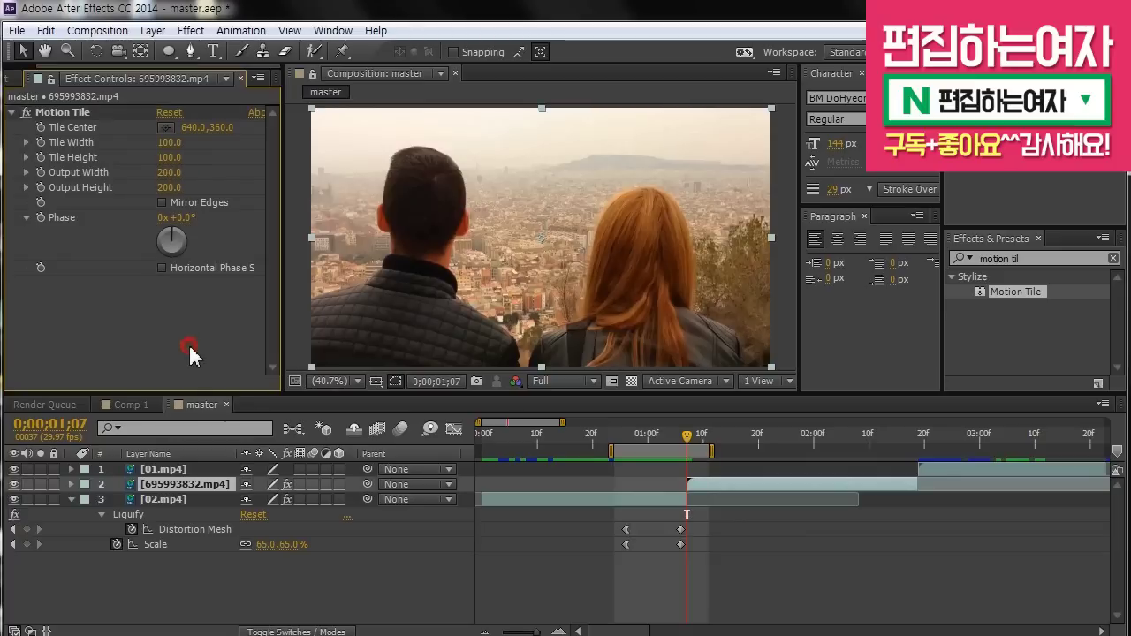
click(161, 202)
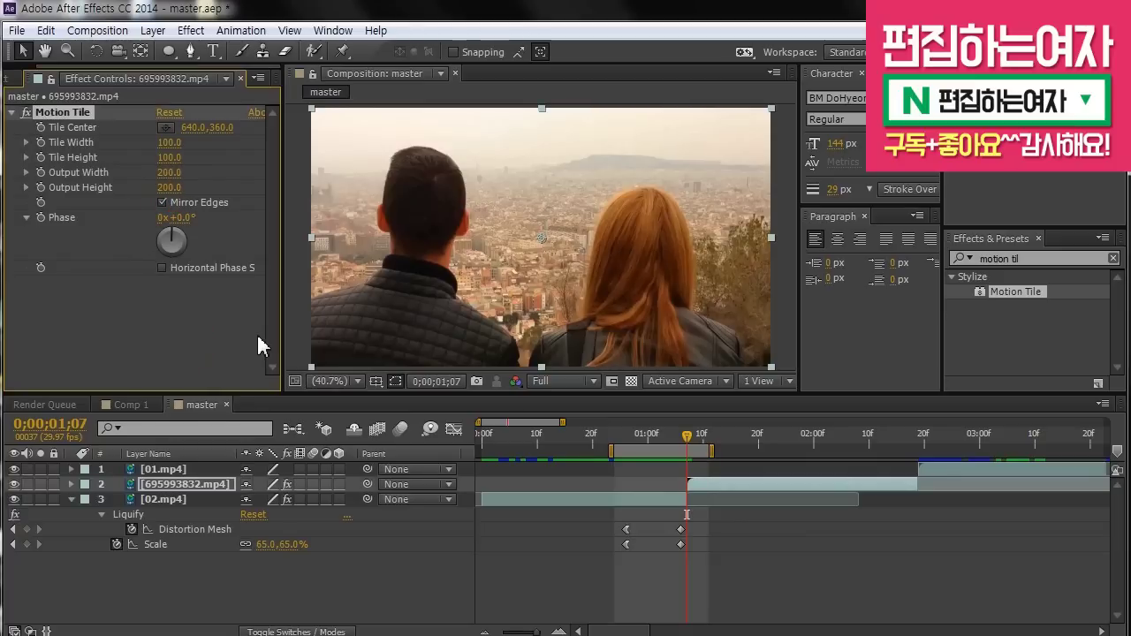
Apply Liquify to 695993832.mp4, keyframe its Distortion Mesh at 0;00;01;07 and show the layer's keyframed properties
click(993, 258)
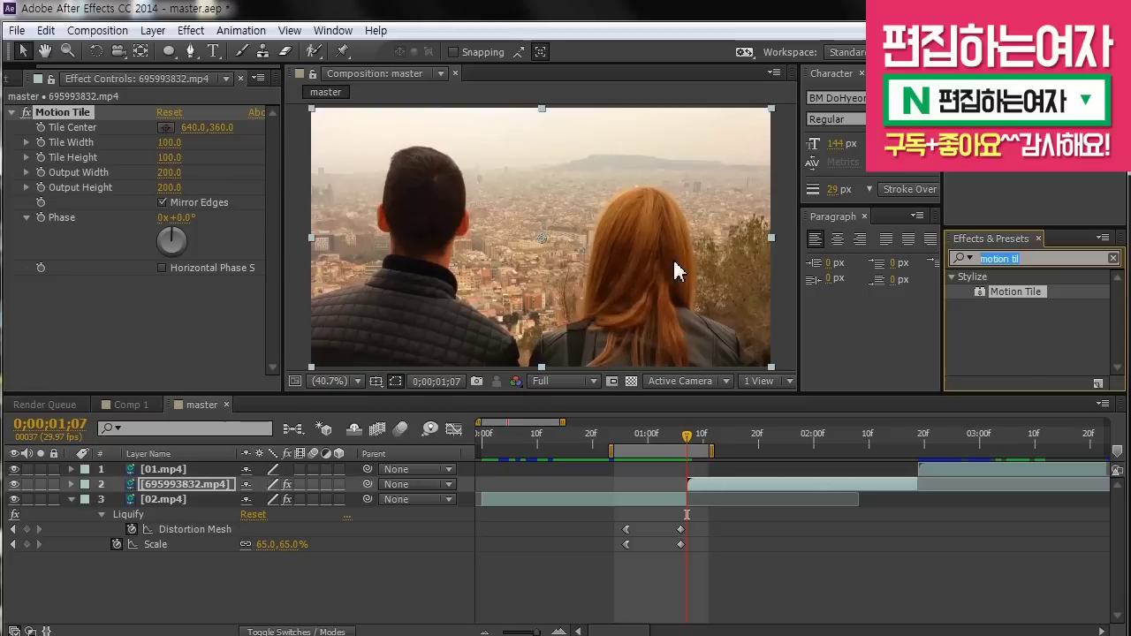
text(liqui)
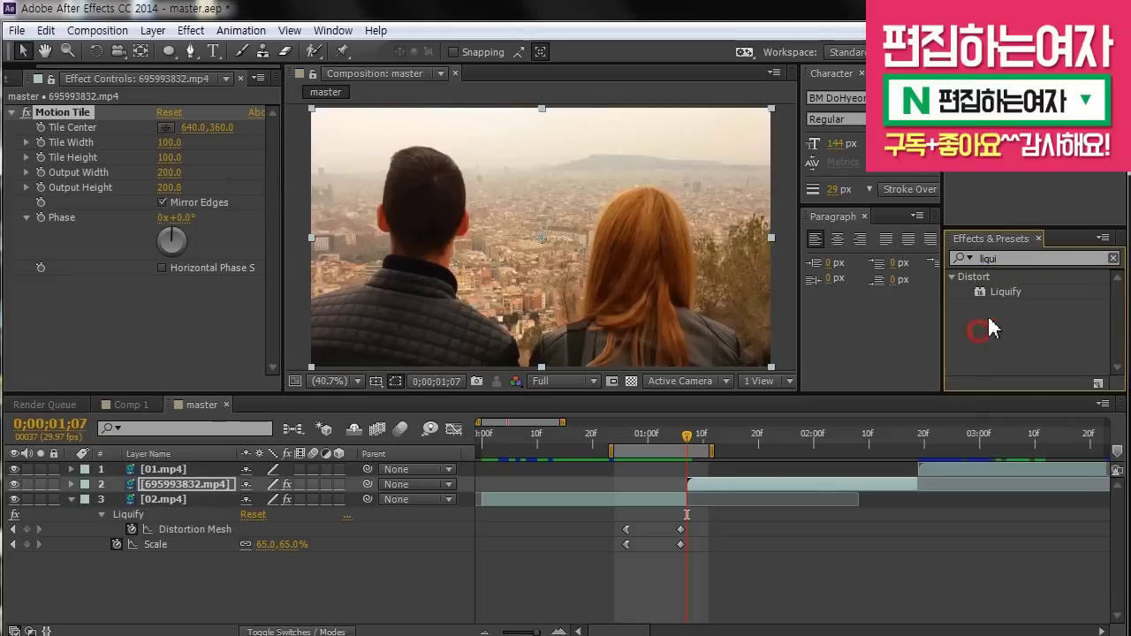
mouse_move(993, 291)
mouse_down()
mouse_move(711, 456)
mouse_move(705, 485)
mouse_up()
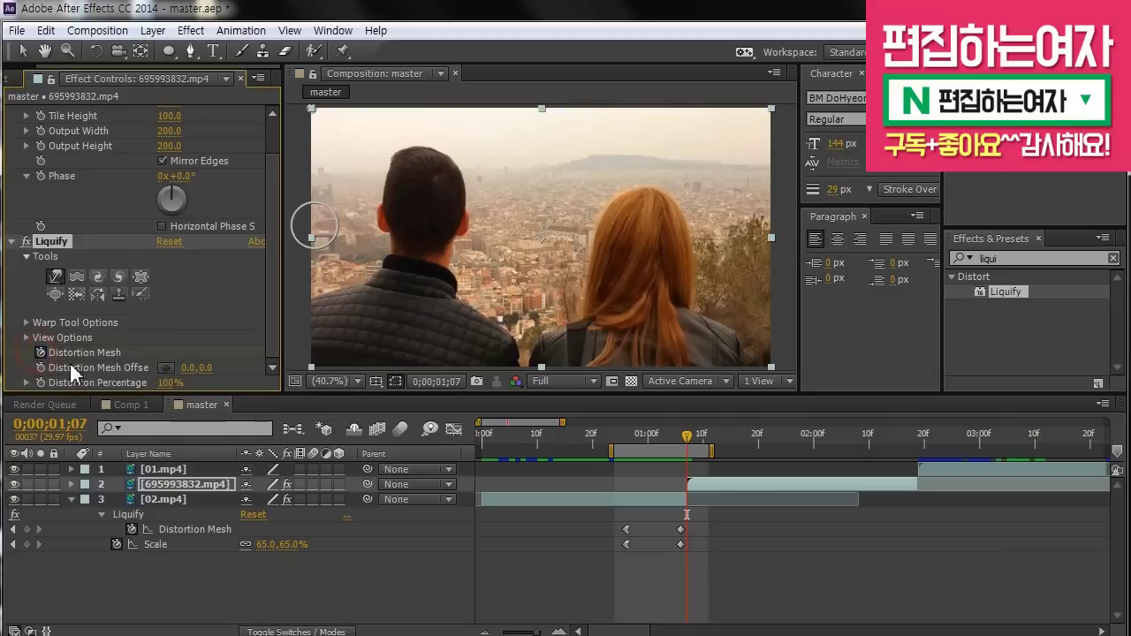
click(692, 485)
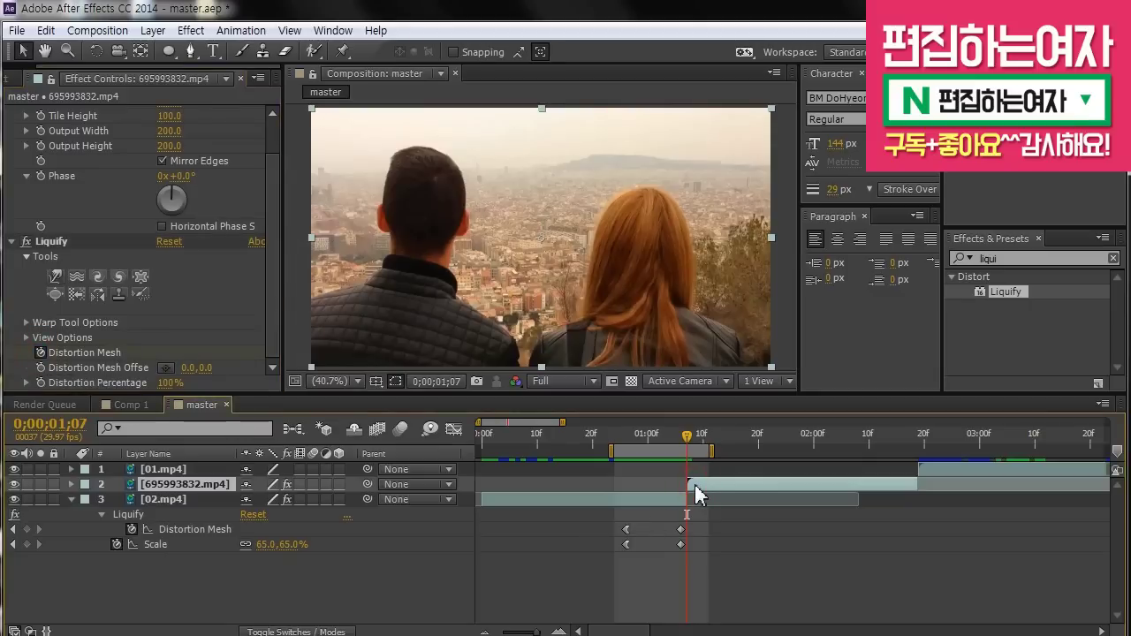
key(u)
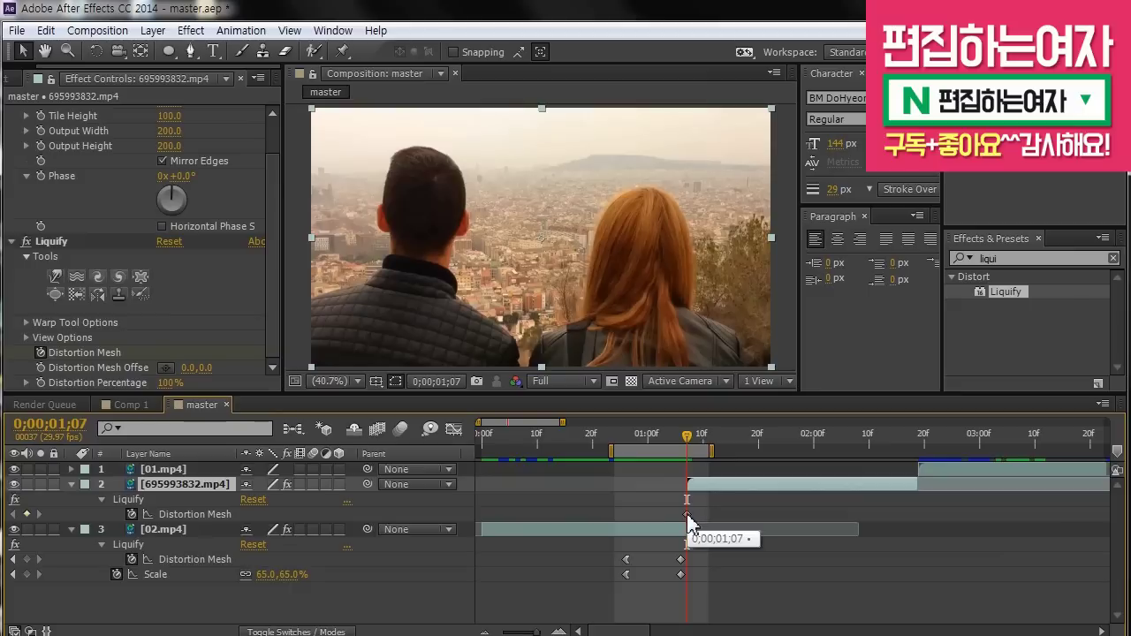
Add a second Distortion Mesh keyframe to 695993832.mp4 at 0;00;01;17
click(743, 455)
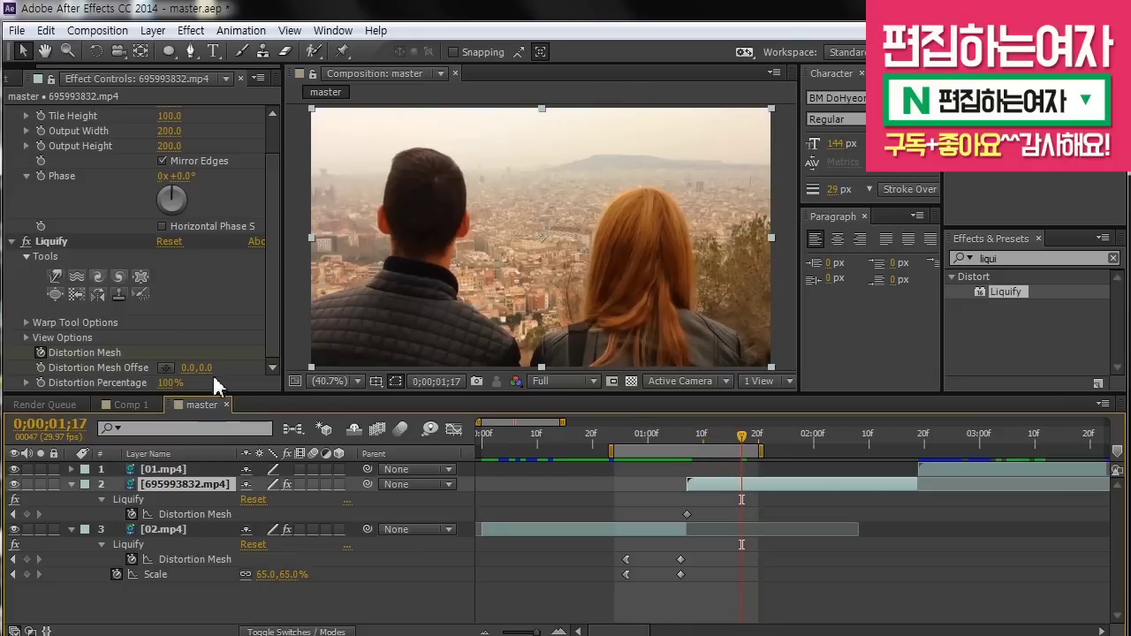
click(26, 515)
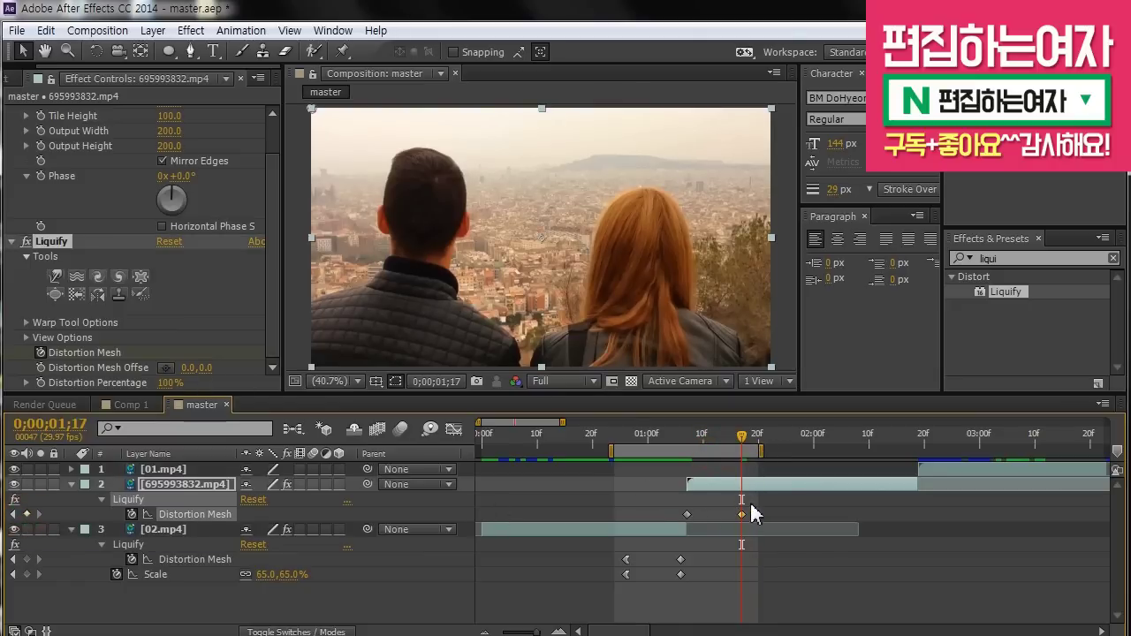
drag(733, 511, 767, 522)
click(770, 523)
At 0;00;01;07, choose Liquify's Bloat tool for 695993832.mp4 with Brush Size 600 and Brush Pressure 100
mouse_move(689, 434)
mouse_down()
mouse_move(736, 446)
mouse_move(690, 449)
mouse_move(742, 447)
mouse_move(748, 433)
mouse_move(853, 452)
mouse_move(744, 453)
mouse_move(688, 437)
mouse_up()
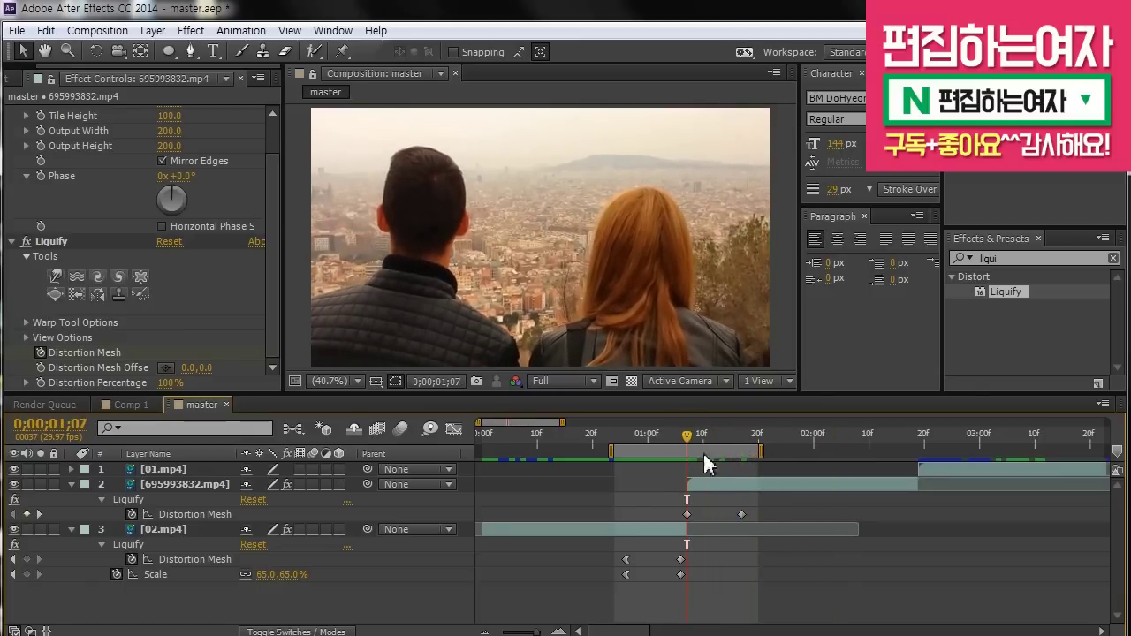
click(269, 296)
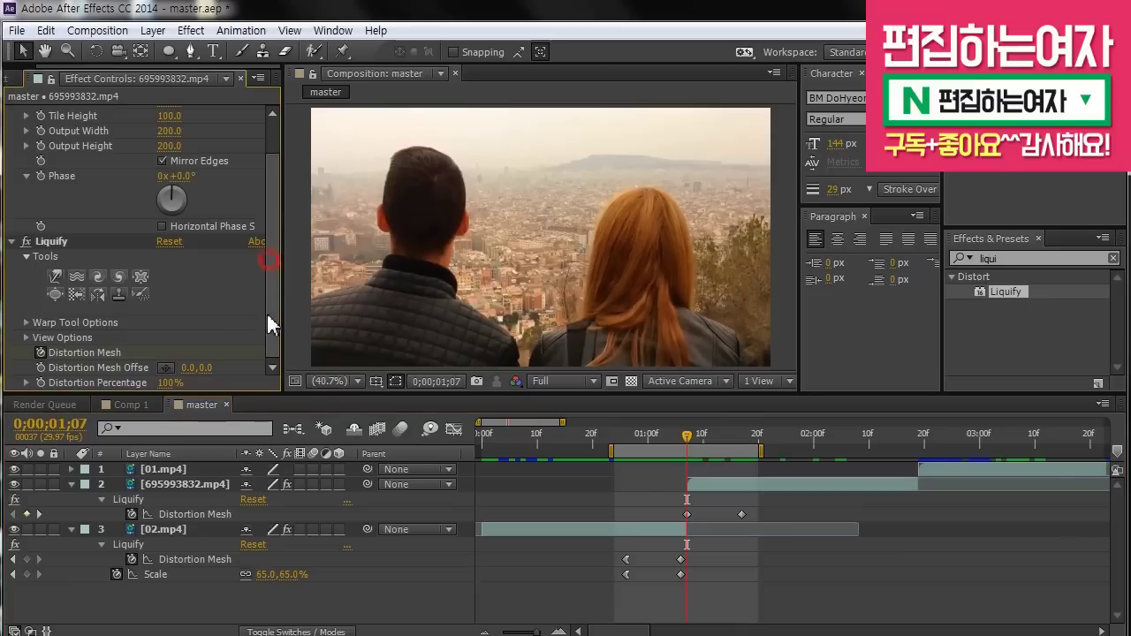
click(51, 300)
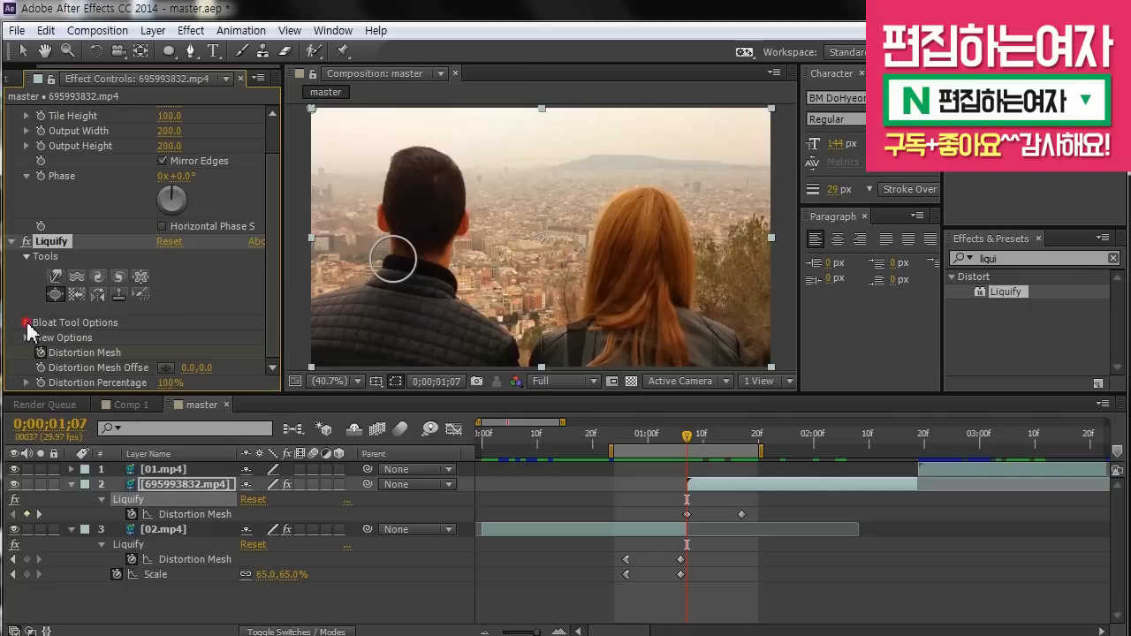
click(27, 323)
scroll(265, 281, down, 2)
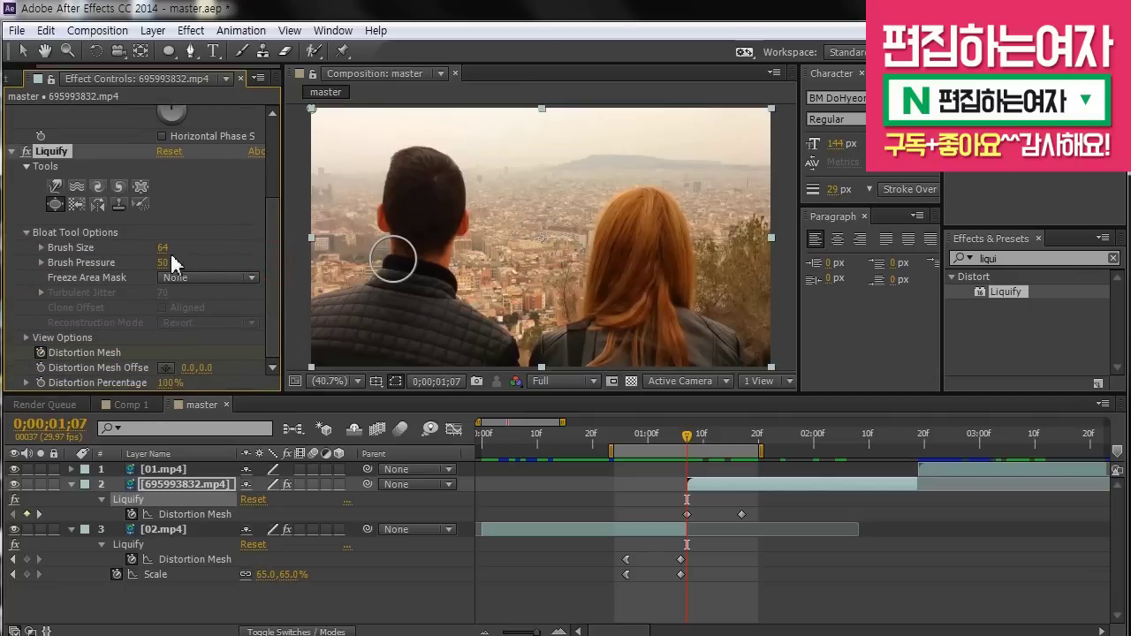
drag(166, 248, 520, 249)
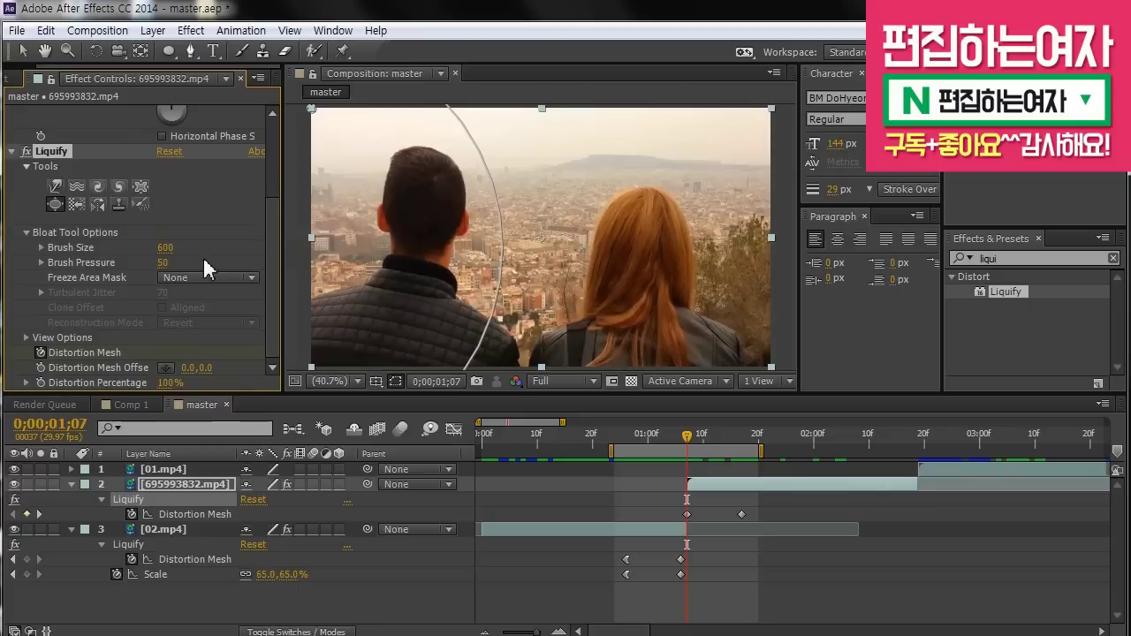
drag(163, 262, 630, 258)
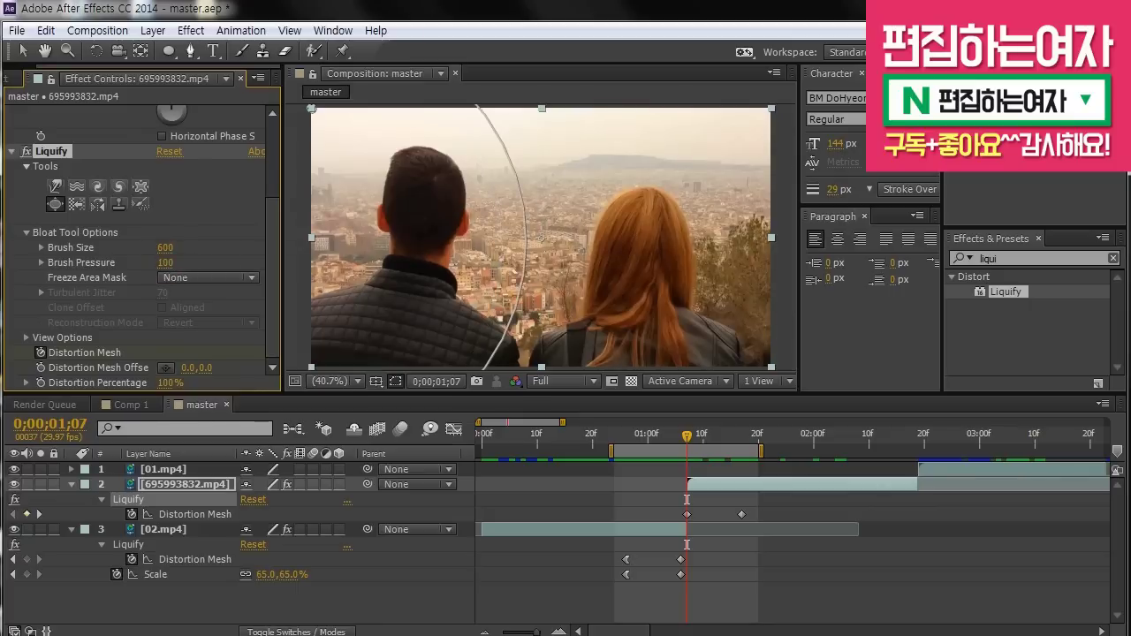
click(28, 231)
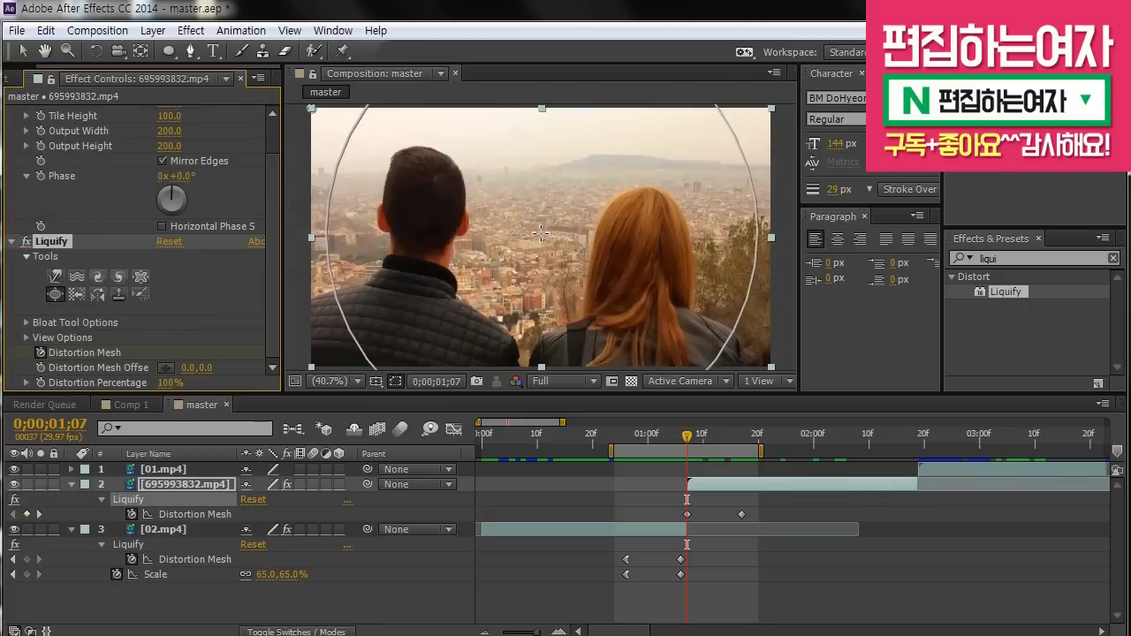
Save the project, then repeatedly bloat the centre of 695993832.mp4's image at the 0;00;01;07 keyframe into a strong spherical bulge
key(ctrl+s)
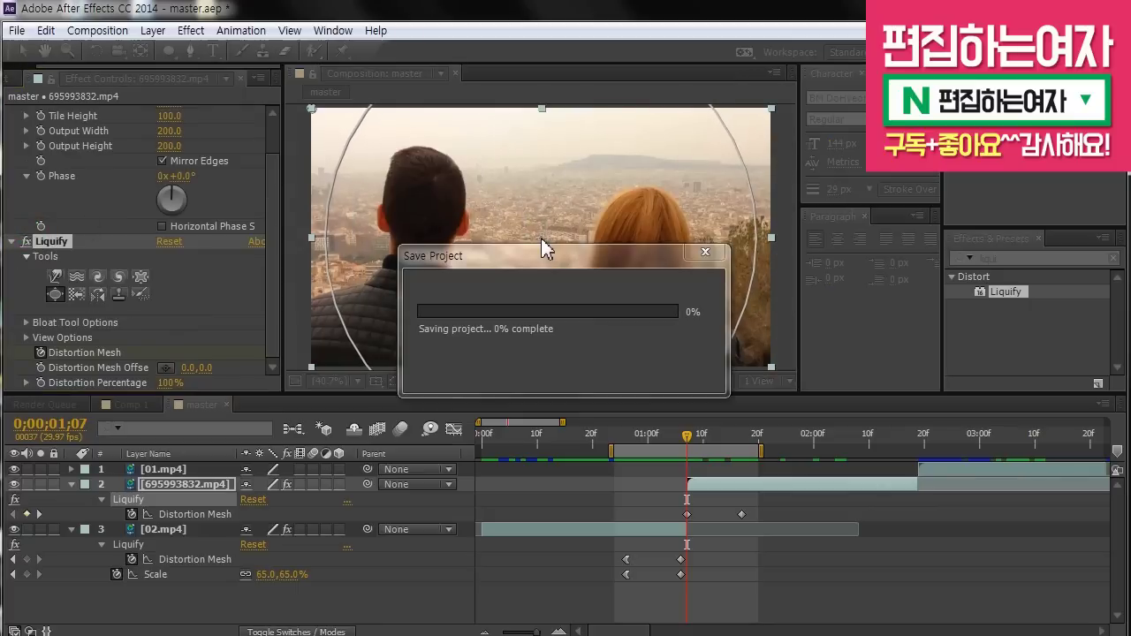
click(542, 237)
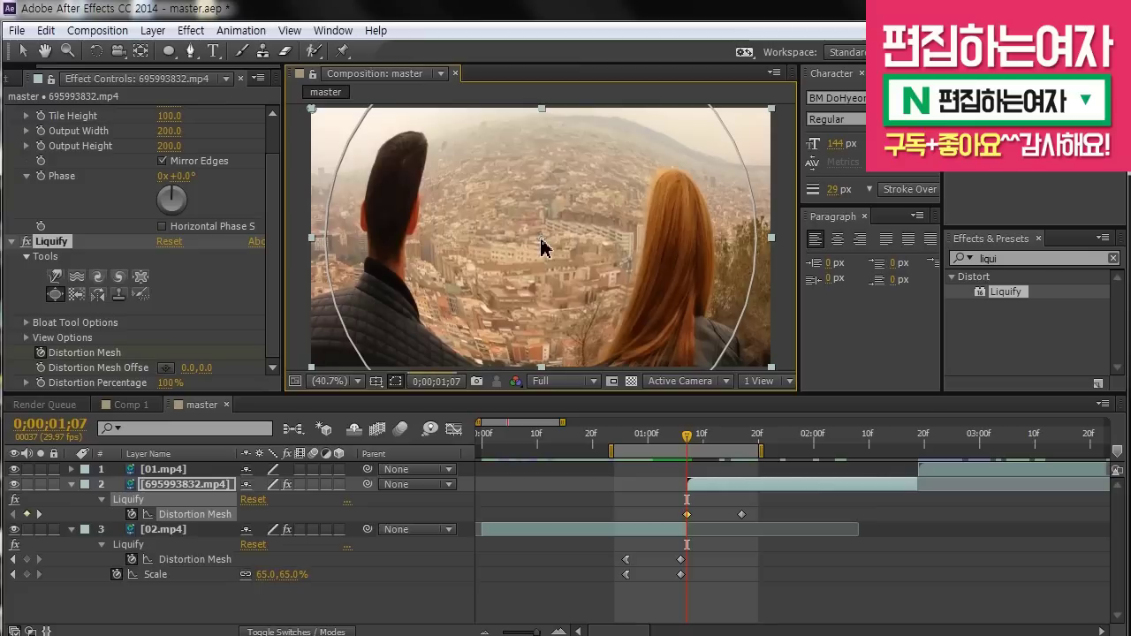
click(540, 239)
click(541, 239)
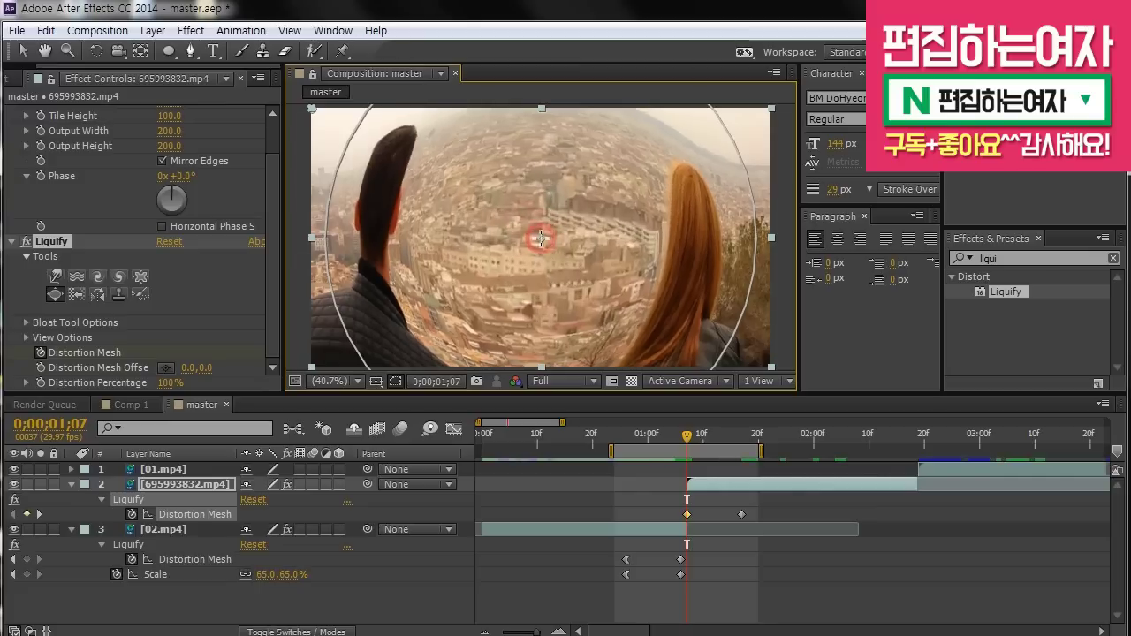
click(540, 238)
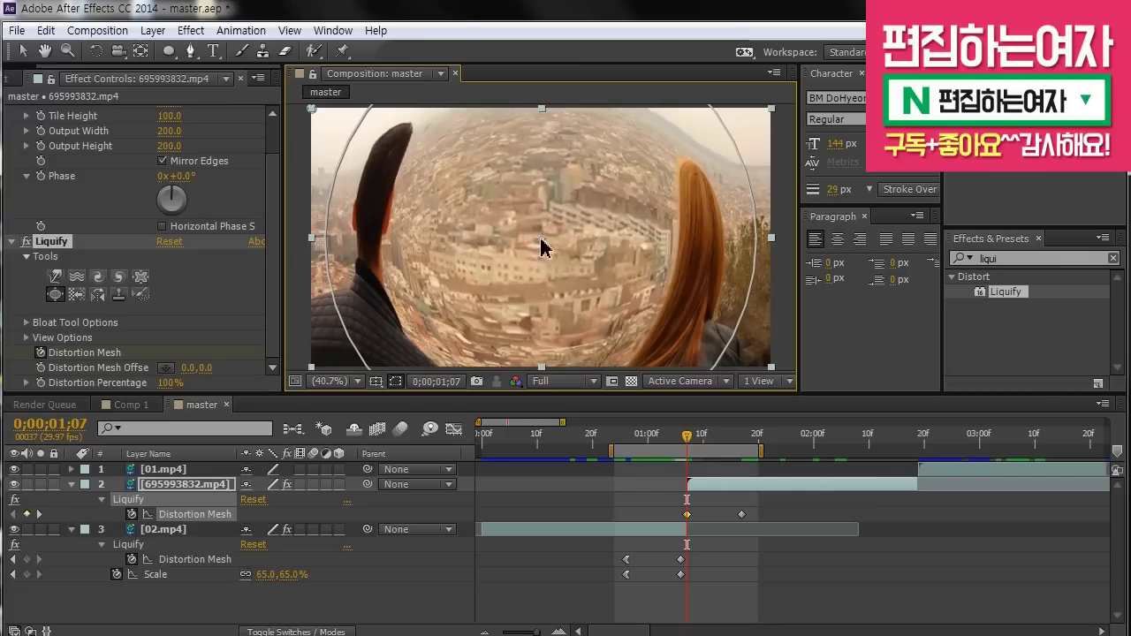
click(541, 238)
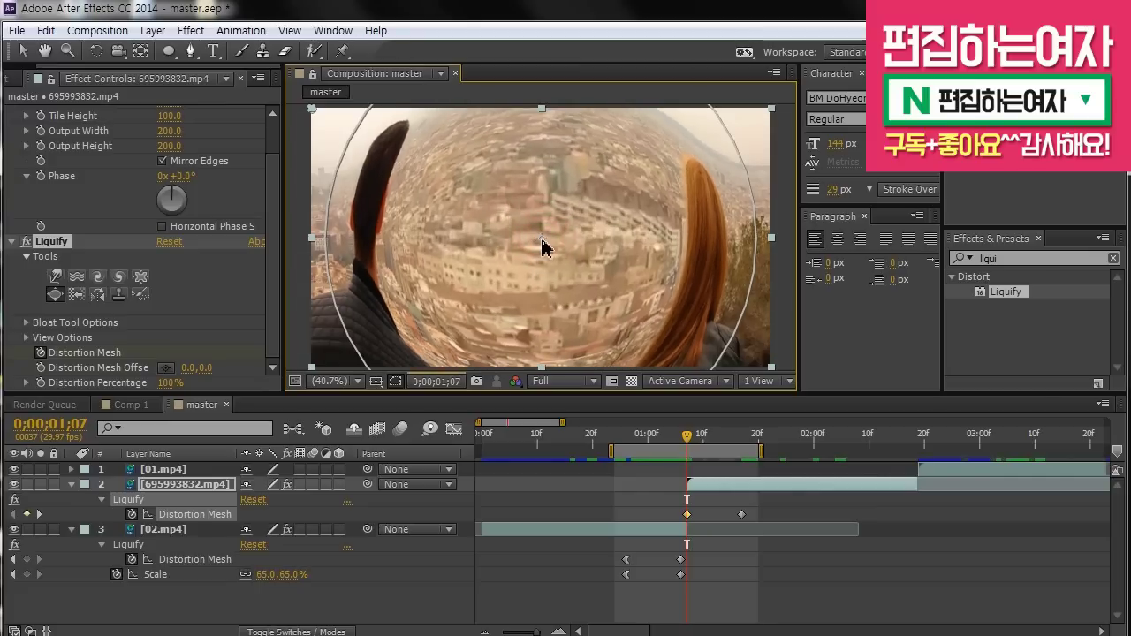
click(540, 239)
click(541, 239)
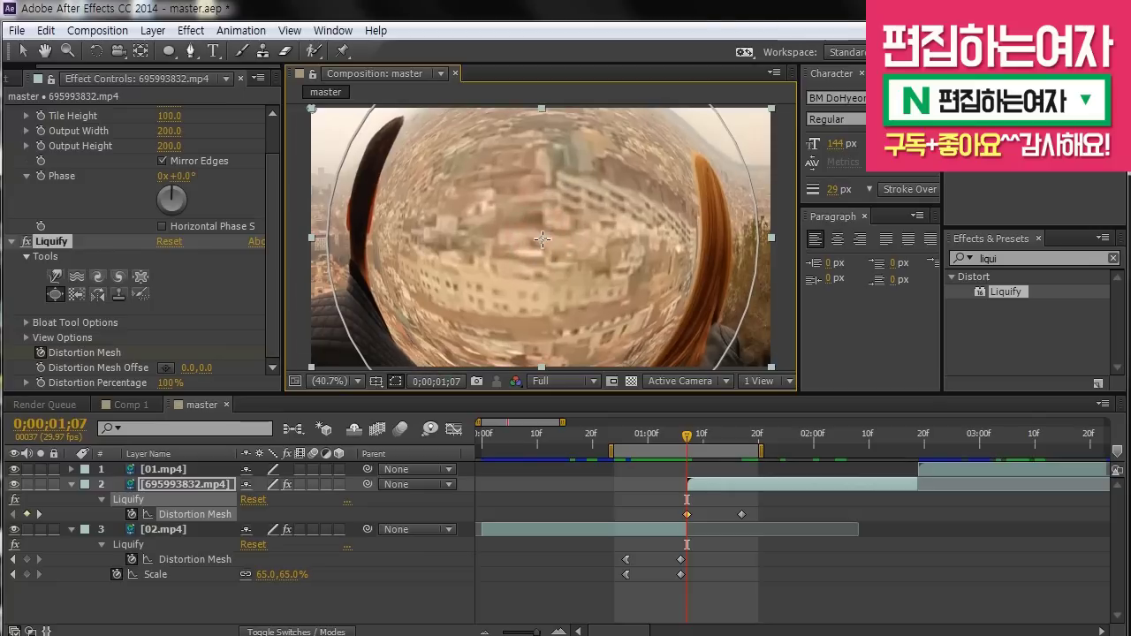
click(23, 52)
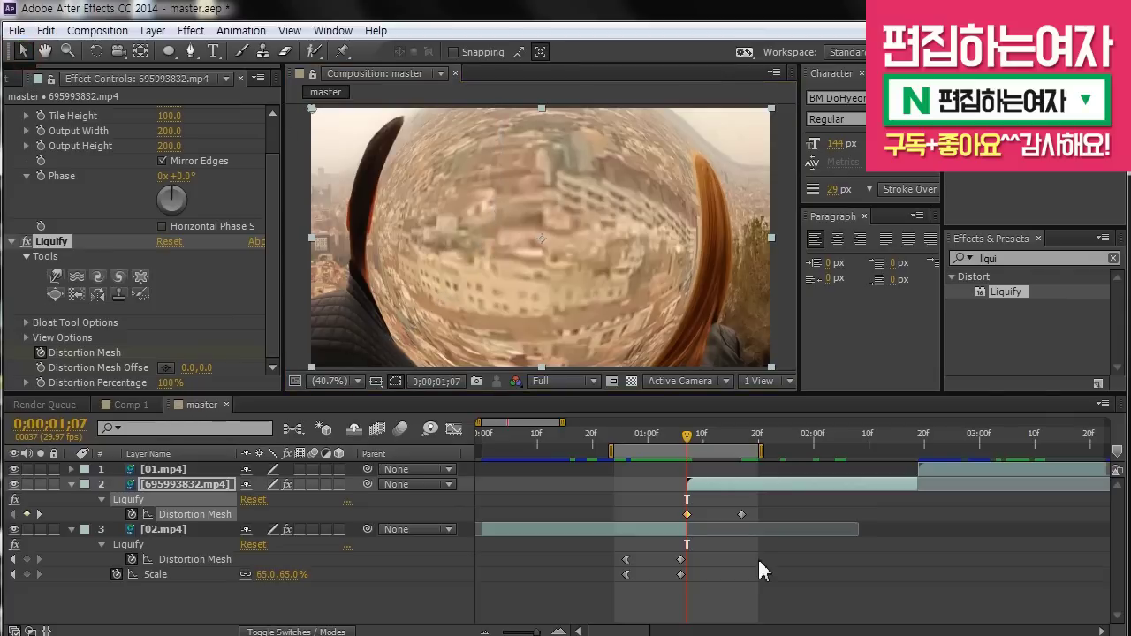
Check the cut between the clips, then set 695993832.mp4's Scale to 130% at 0;00;01;07
click(661, 480)
click(627, 439)
drag(628, 435, 688, 447)
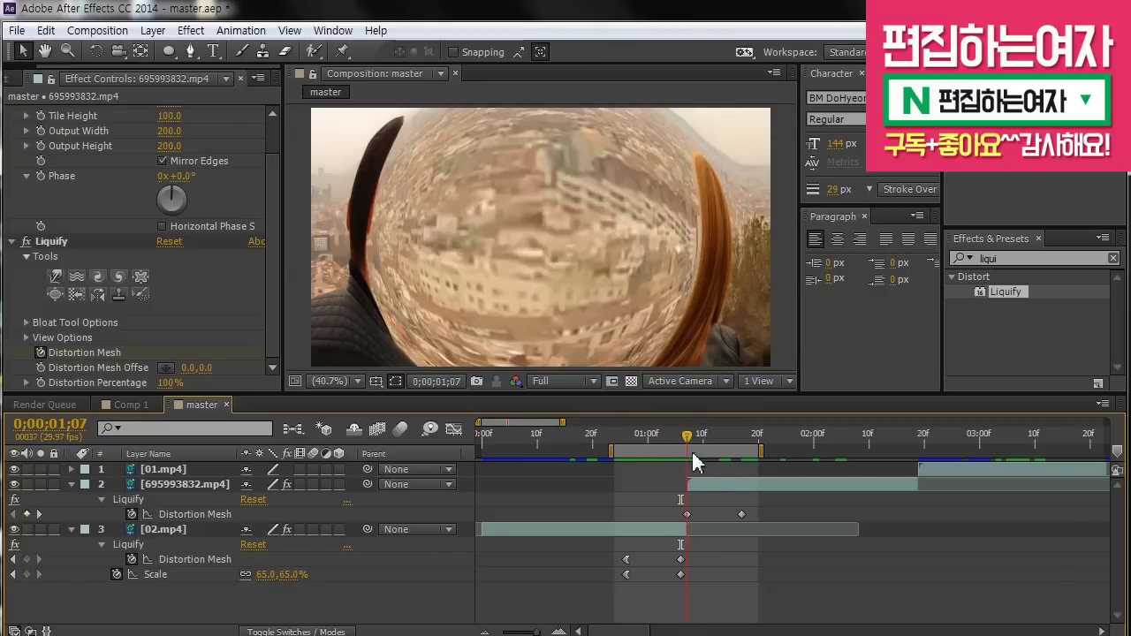
click(700, 486)
key(s)
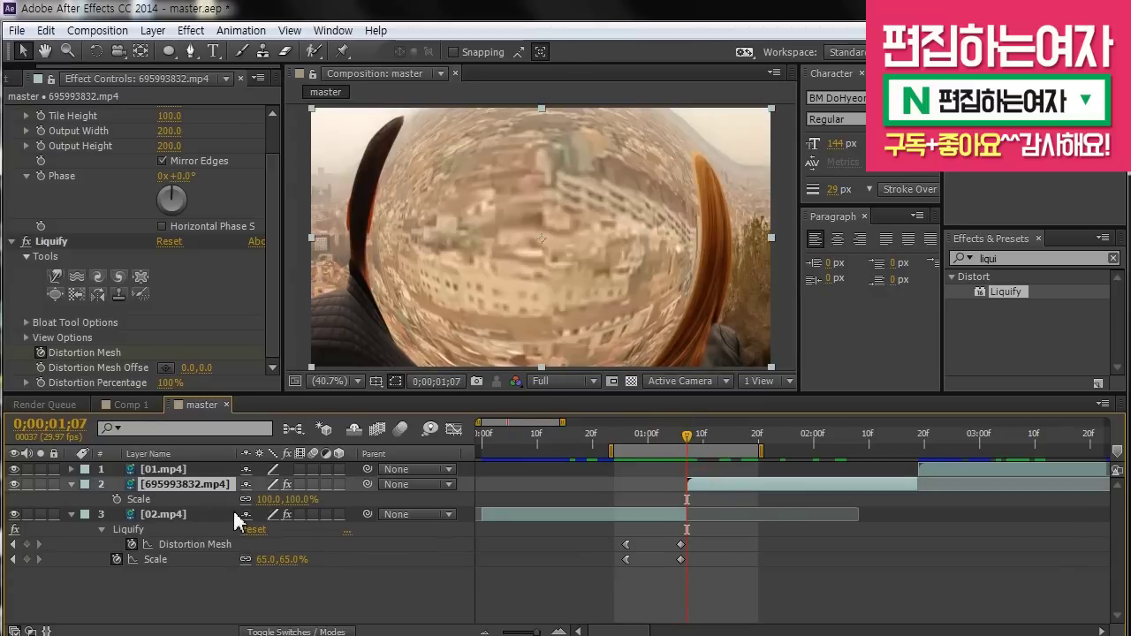
click(268, 501)
text(130)
key(Return)
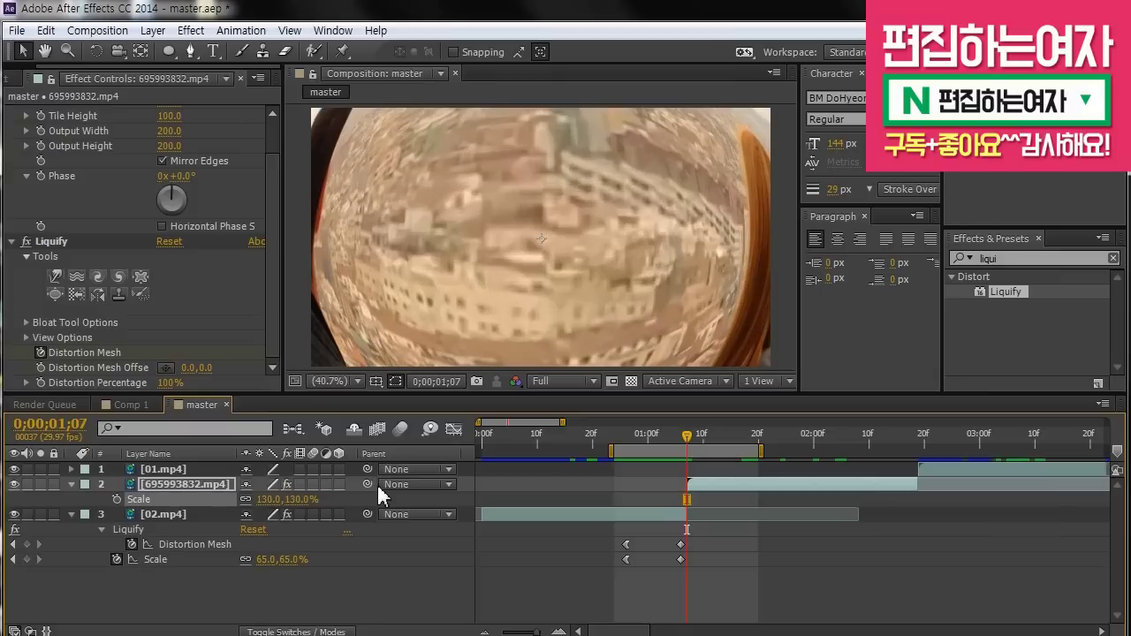
Keyframe 695993832.mp4's Scale at 130% at 0;00;01;07 and set it to 100% at the second Distortion Mesh keyframe, 0;00;01;17
click(115, 498)
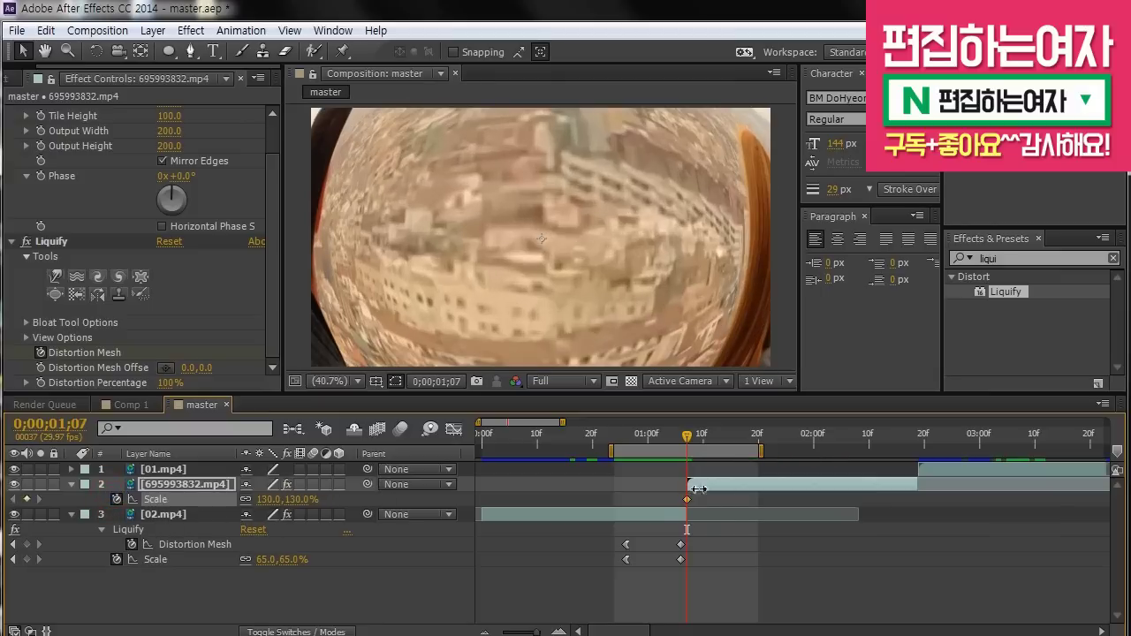
key(u)
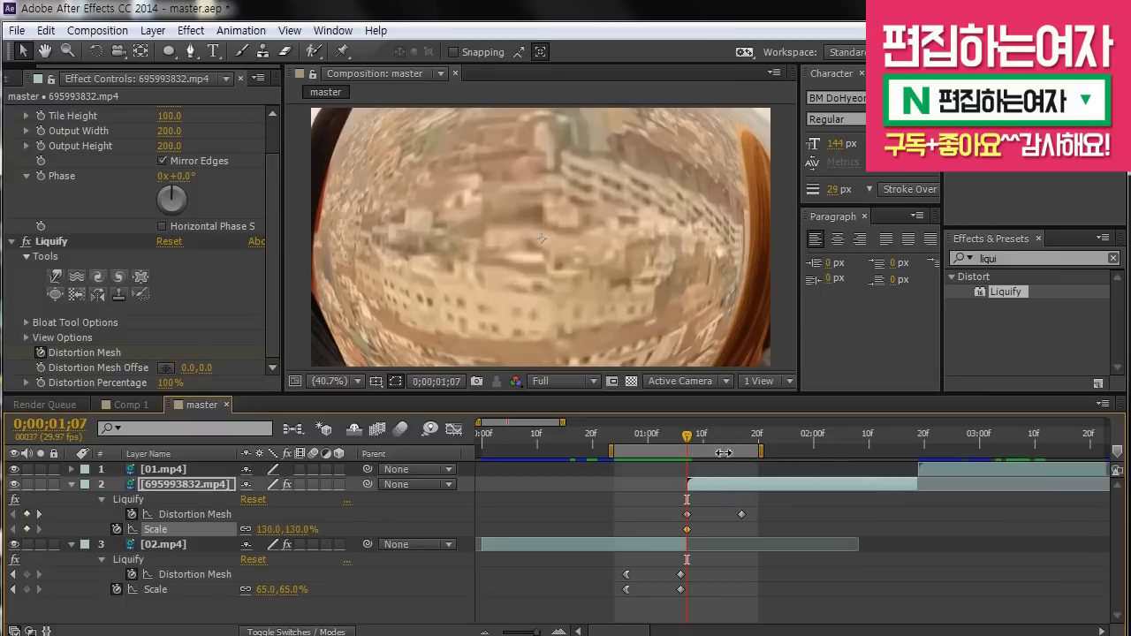
click(741, 514)
click(730, 433)
click(741, 435)
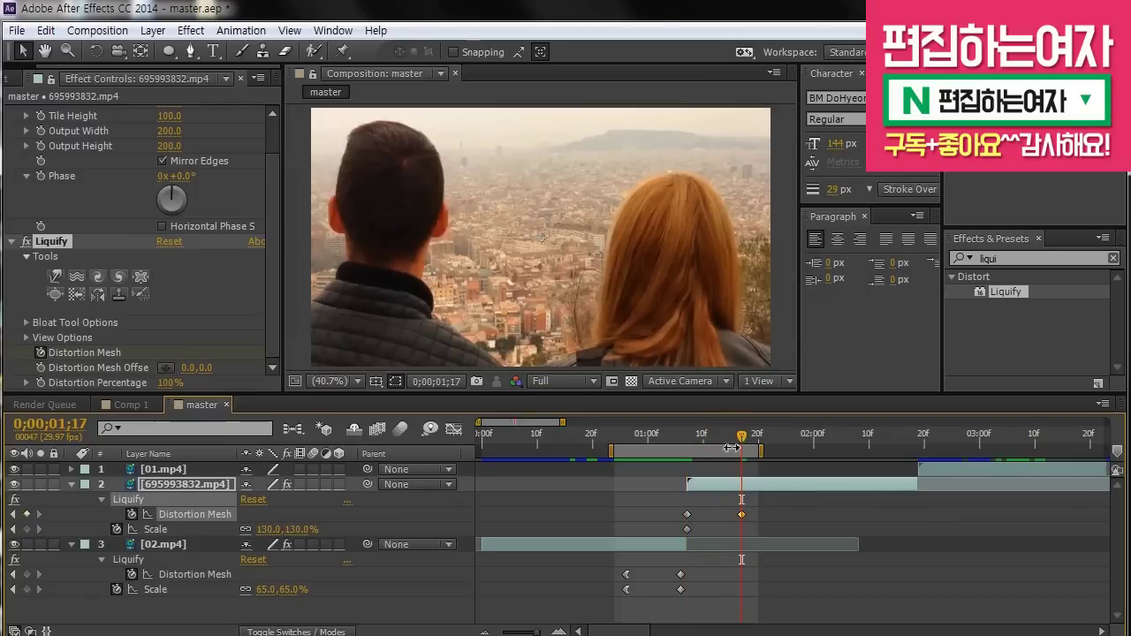
click(274, 530)
text(100)
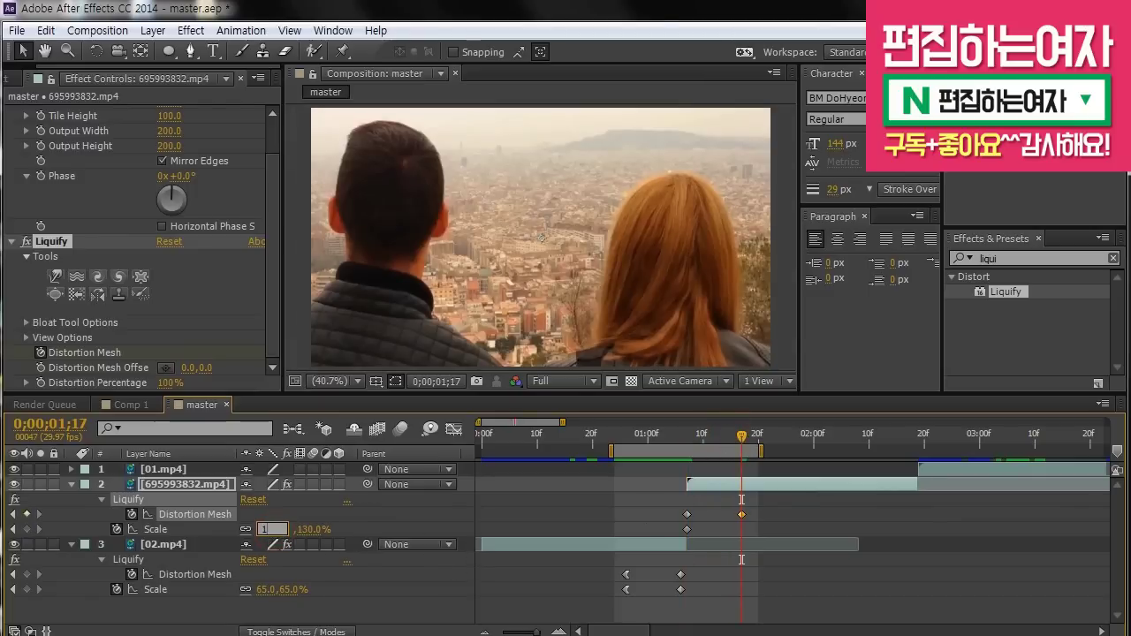
key(Return)
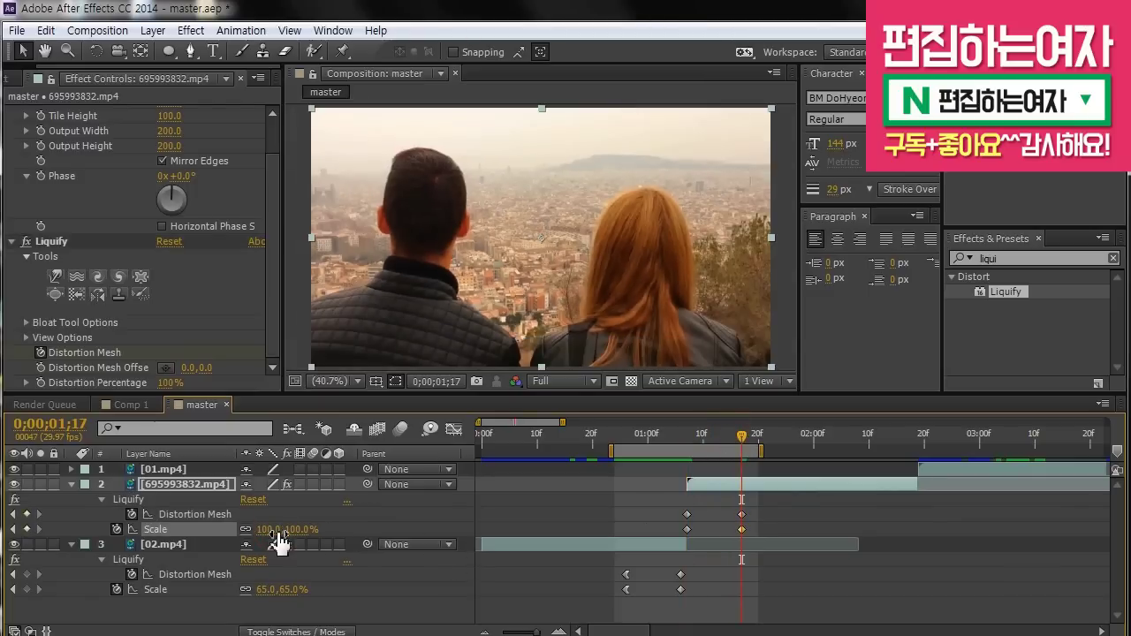
Apply Easy Ease In to 695993832.mp4's Distortion Mesh and Scale keyframes at 0;00;01;17
click(620, 436)
drag(620, 436, 739, 451)
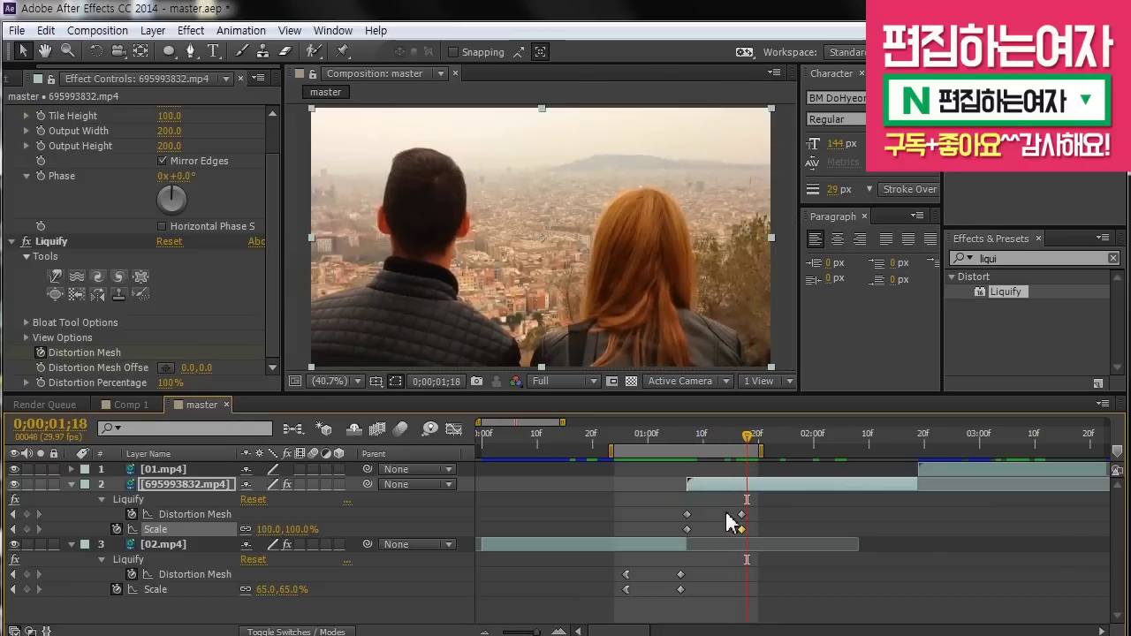
click(741, 514)
shift+click(741, 529)
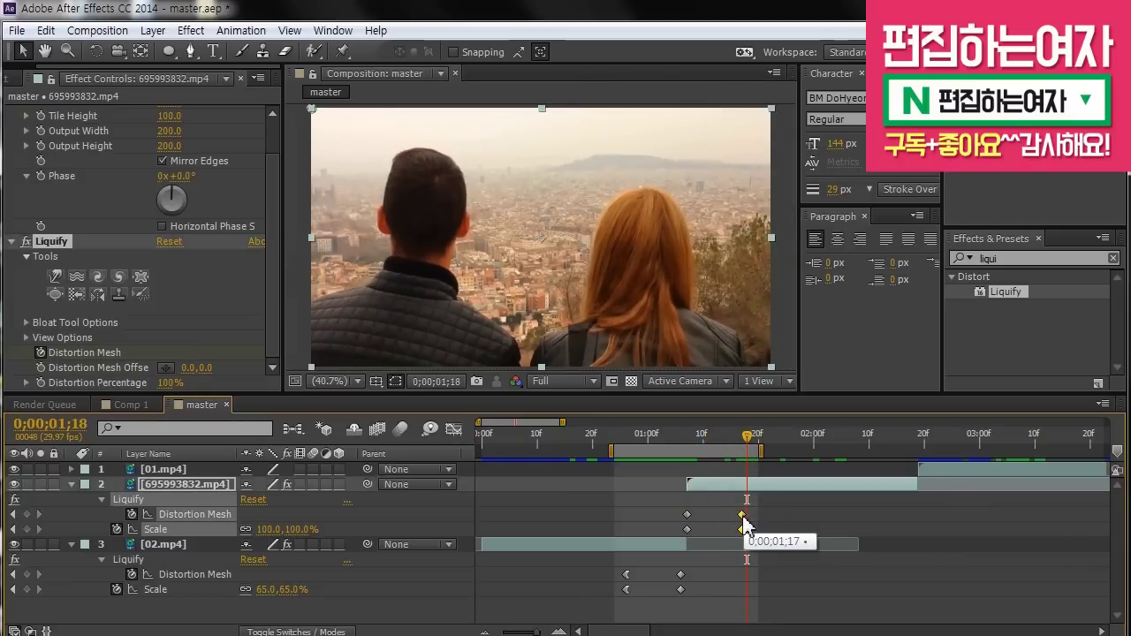
right_click(744, 520)
mouse_move(860, 502)
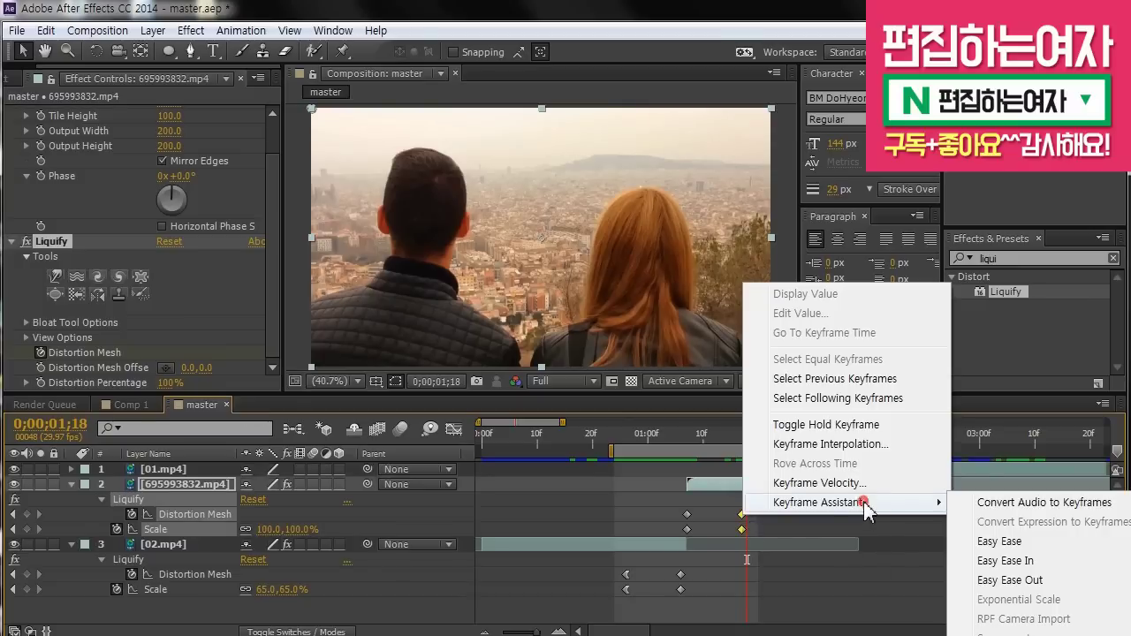
click(1023, 562)
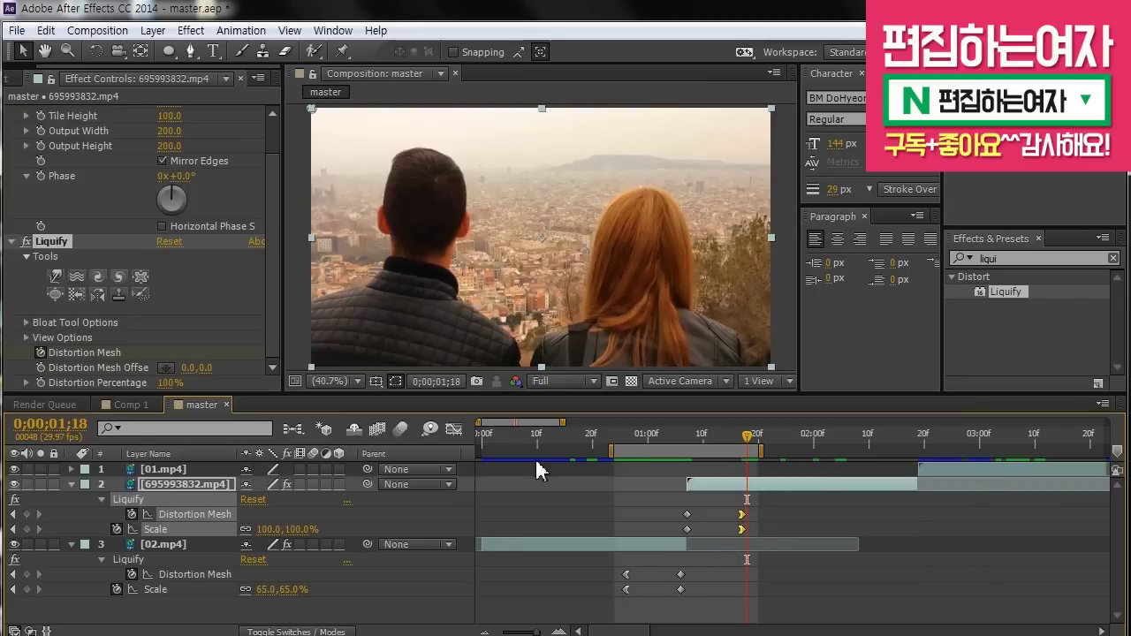
In the Graph Editor, lengthen the incoming ease handles of the 0;00;01;17 Scale and Distortion Mesh keyframes toward the clip's first keyframes
click(452, 430)
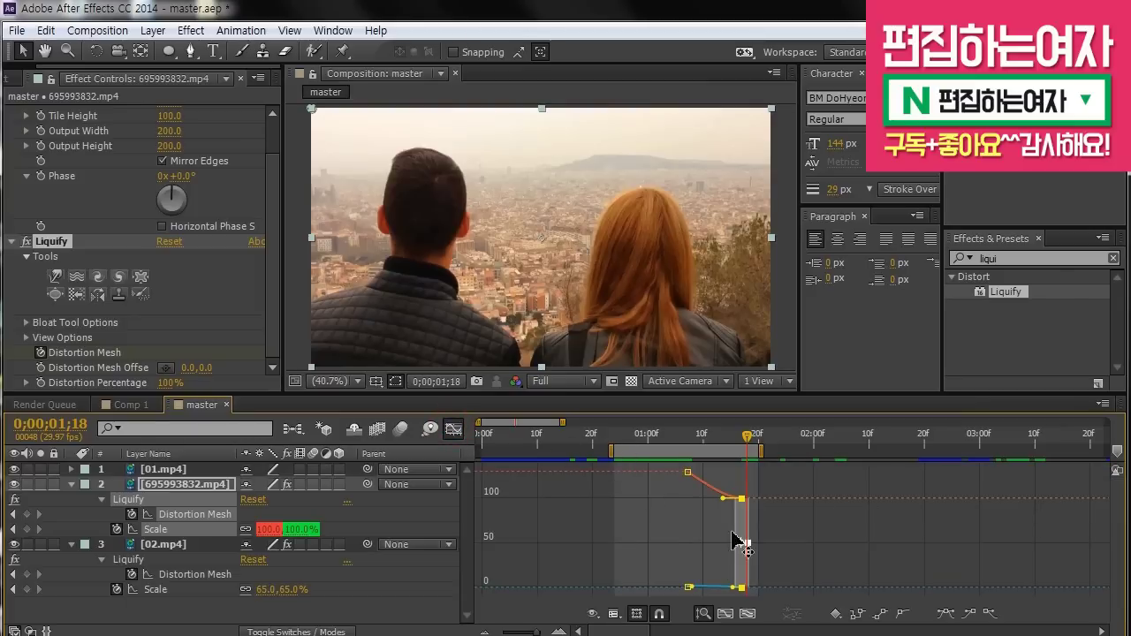
drag(722, 498, 687, 499)
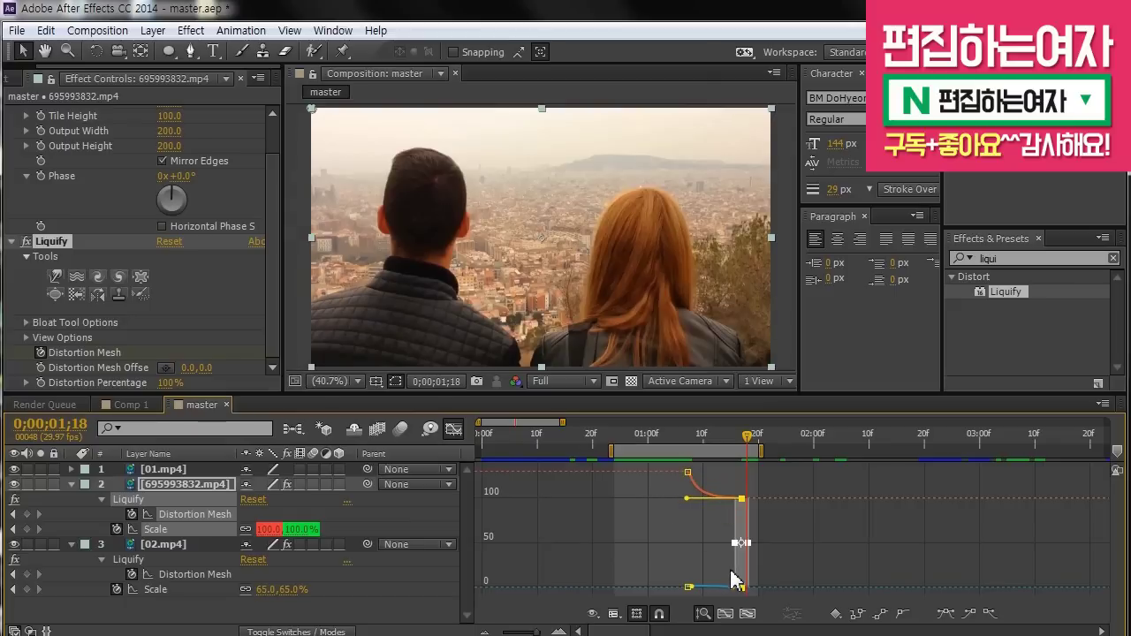
mouse_move(732, 590)
mouse_down()
mouse_move(695, 588)
mouse_move(715, 588)
mouse_up()
click(452, 431)
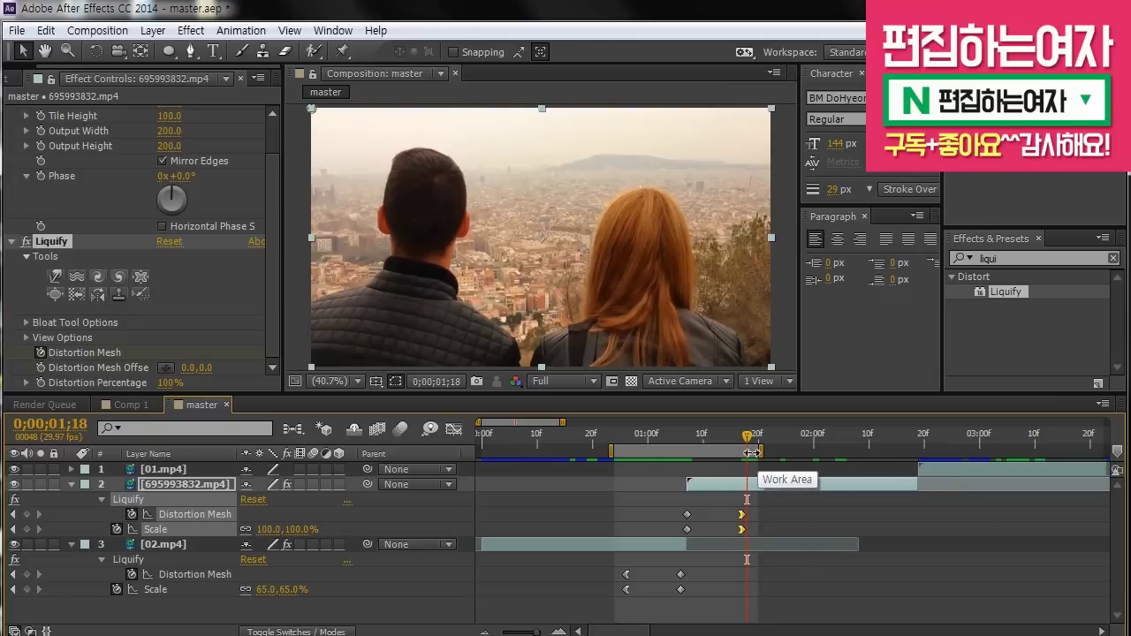
Save the project and preview the transition from 02.mp4 to 695993832.mp4
key(ctrl+s)
drag(732, 436, 708, 438)
click(708, 436)
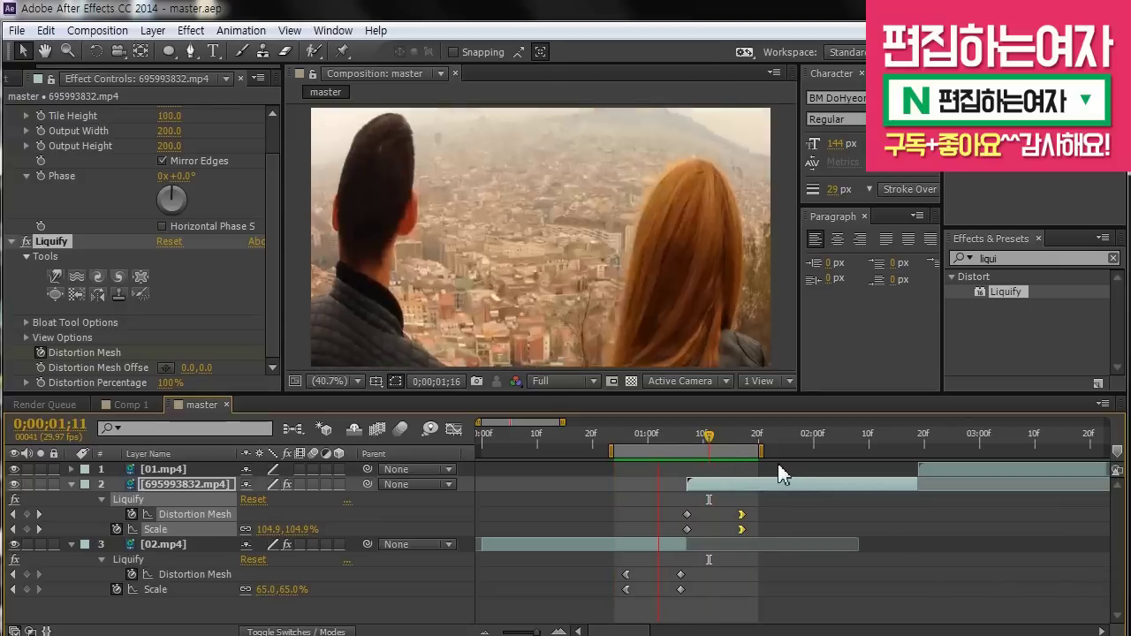
key(space)
Duplicate 695993832.mp4's 0;00;01;17 Distortion Mesh and Scale keyframes at 0;00;02;08, ten frames before the clip's last frame
drag(649, 439, 905, 451)
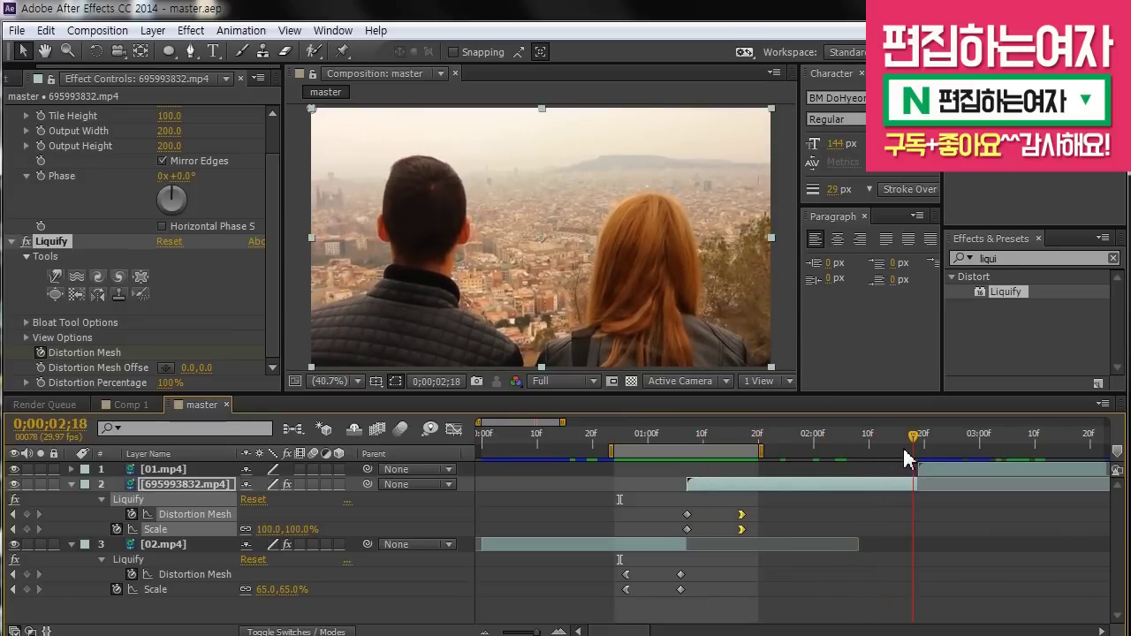
click(871, 508)
click(875, 486)
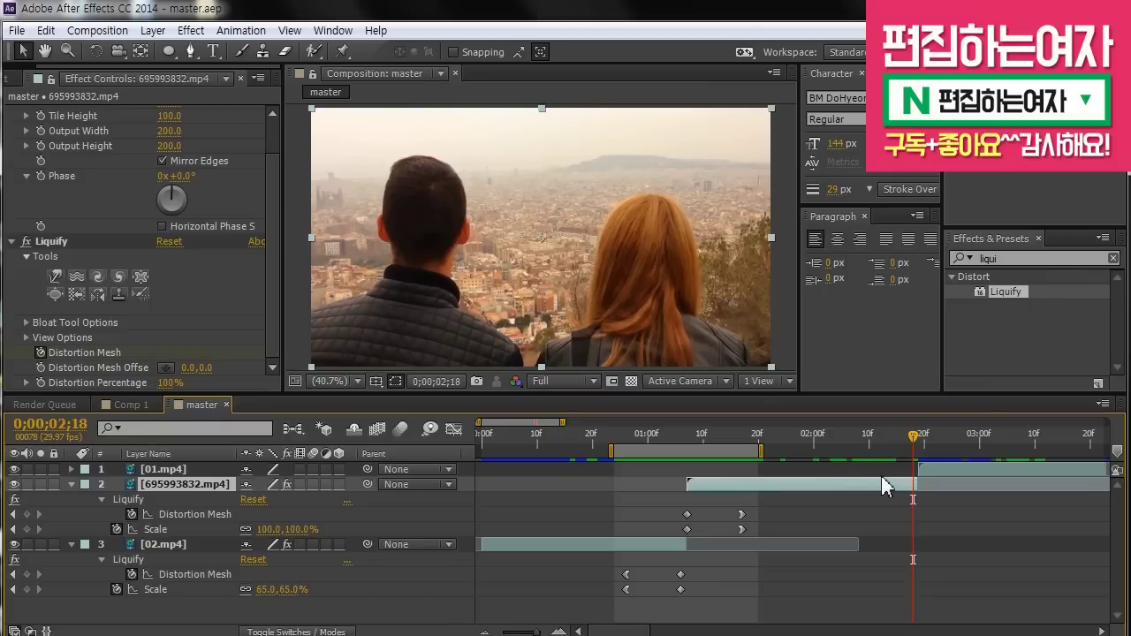
key(shift+Page_Up)
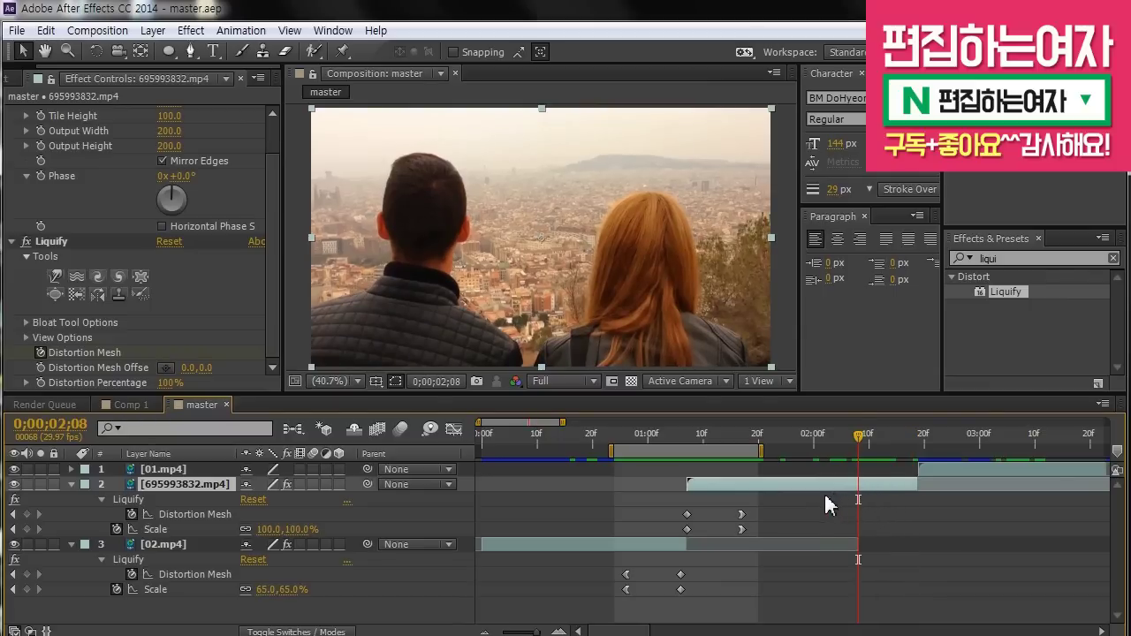
click(740, 514)
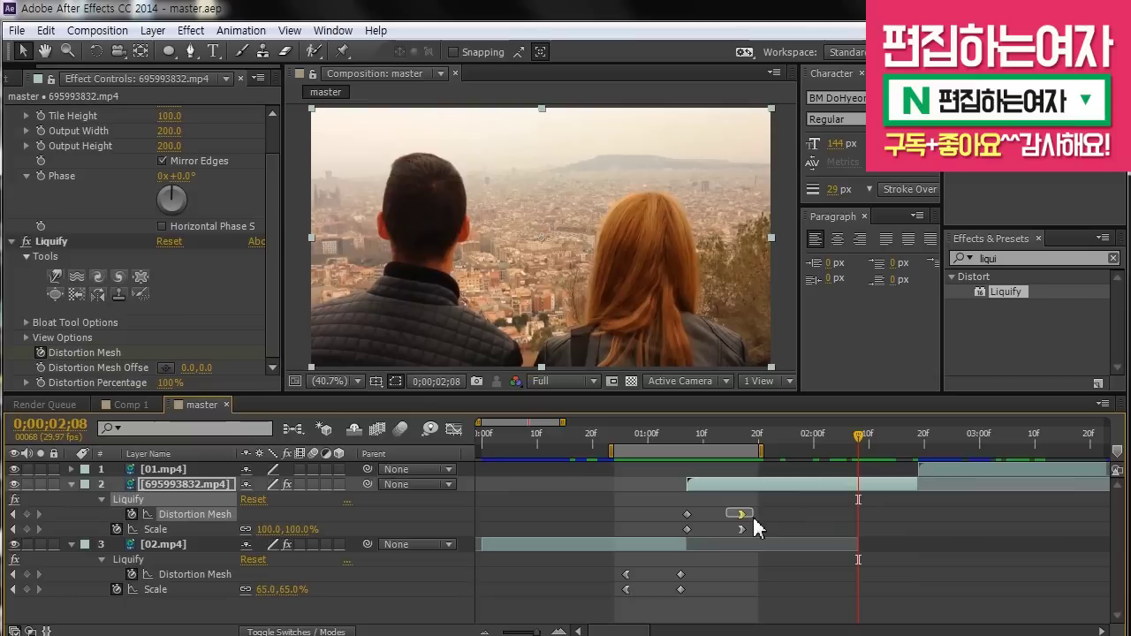
drag(728, 508, 758, 527)
key(ctrl+v)
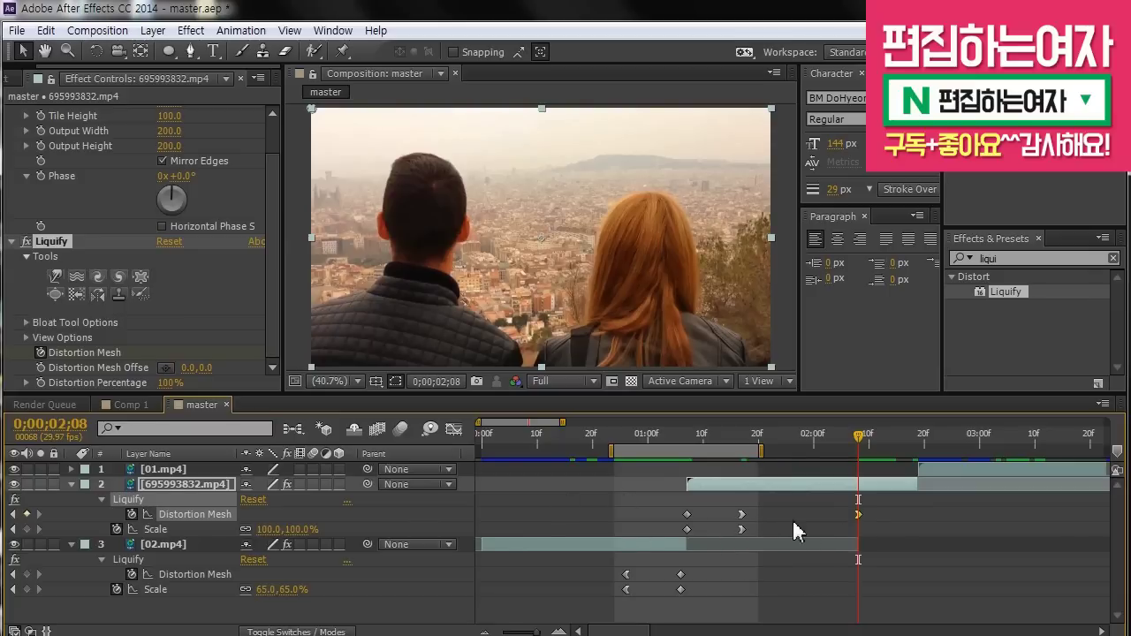
click(742, 529)
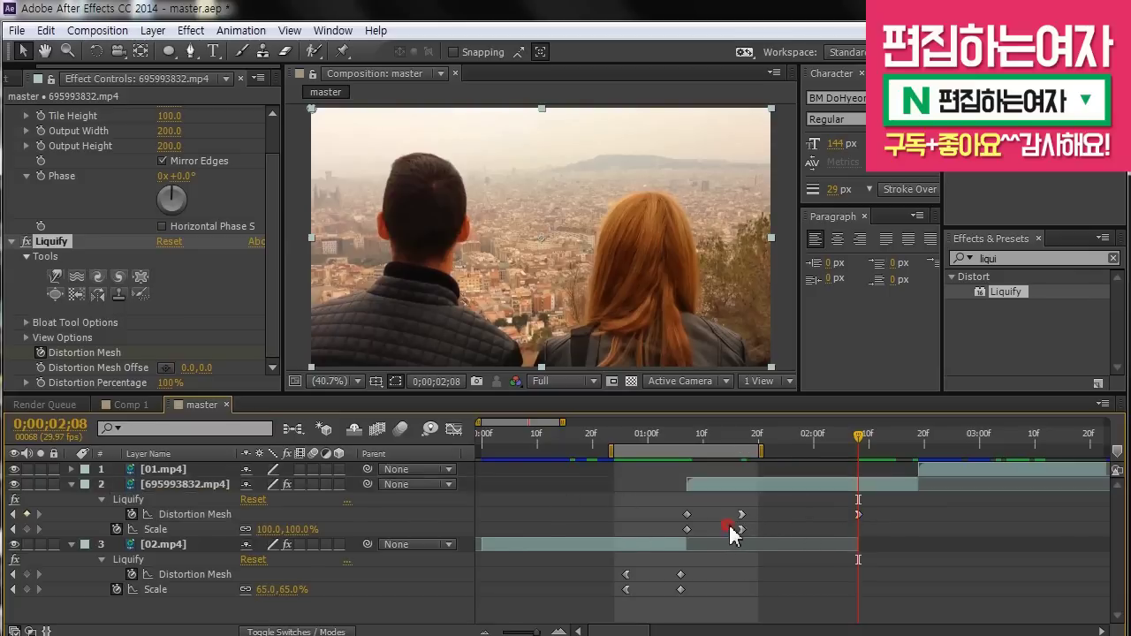
key(ctrl+v)
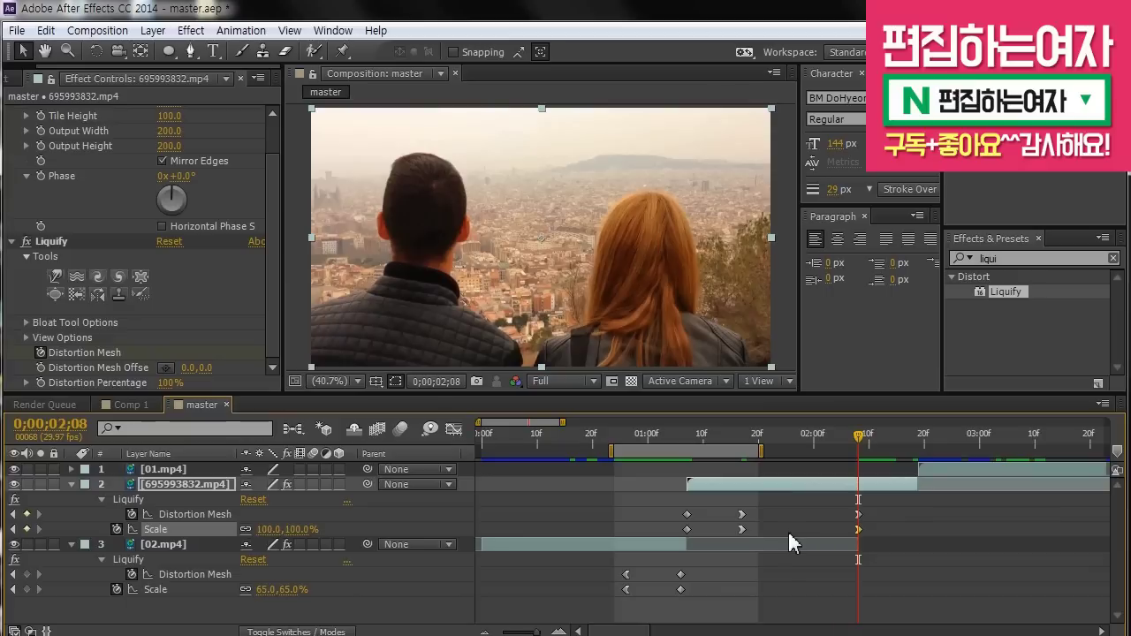
At 0;00;02;18, choose Liquify's Pucker tool for 695993832.mp4, and save the project
mouse_move(835, 506)
mouse_down()
mouse_move(864, 525)
mouse_move(849, 497)
mouse_up()
drag(888, 439, 915, 442)
click(871, 483)
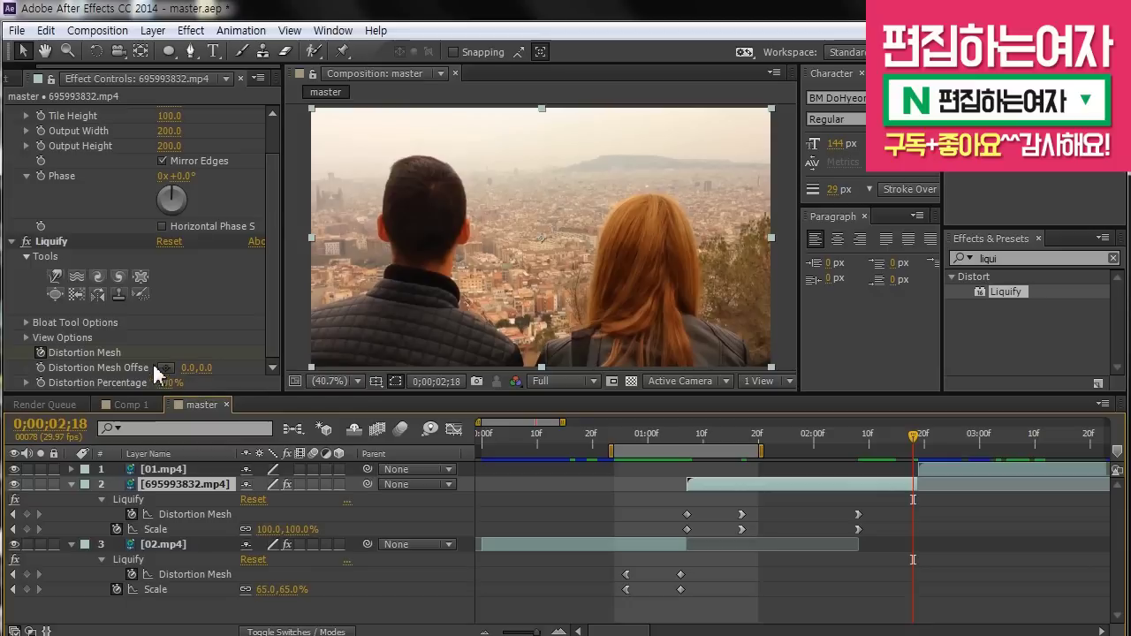
click(27, 324)
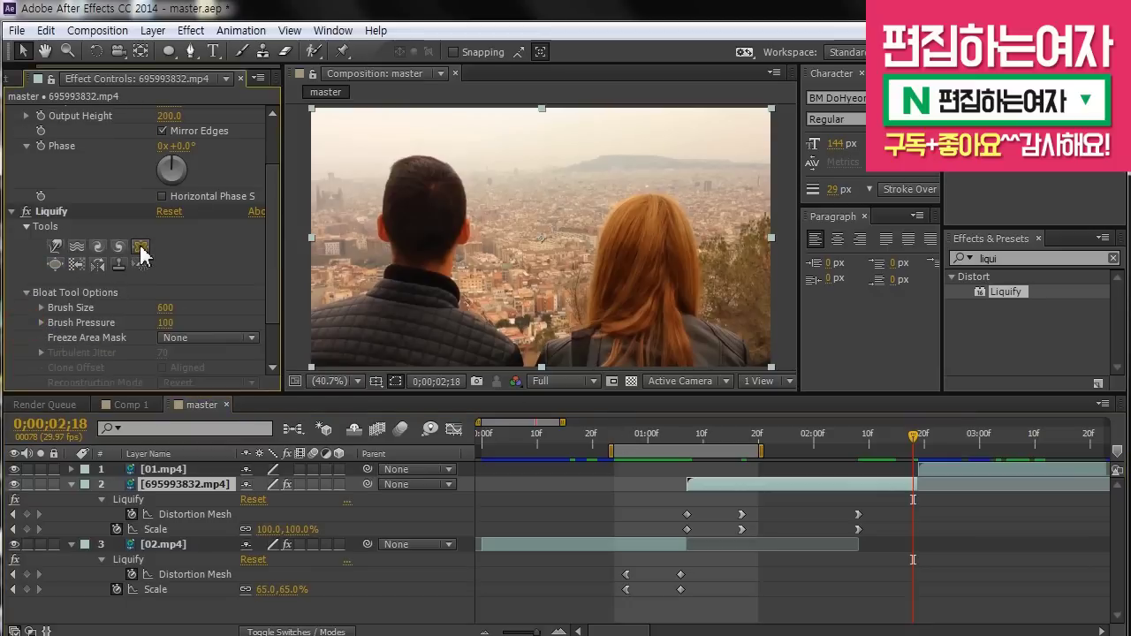
click(141, 247)
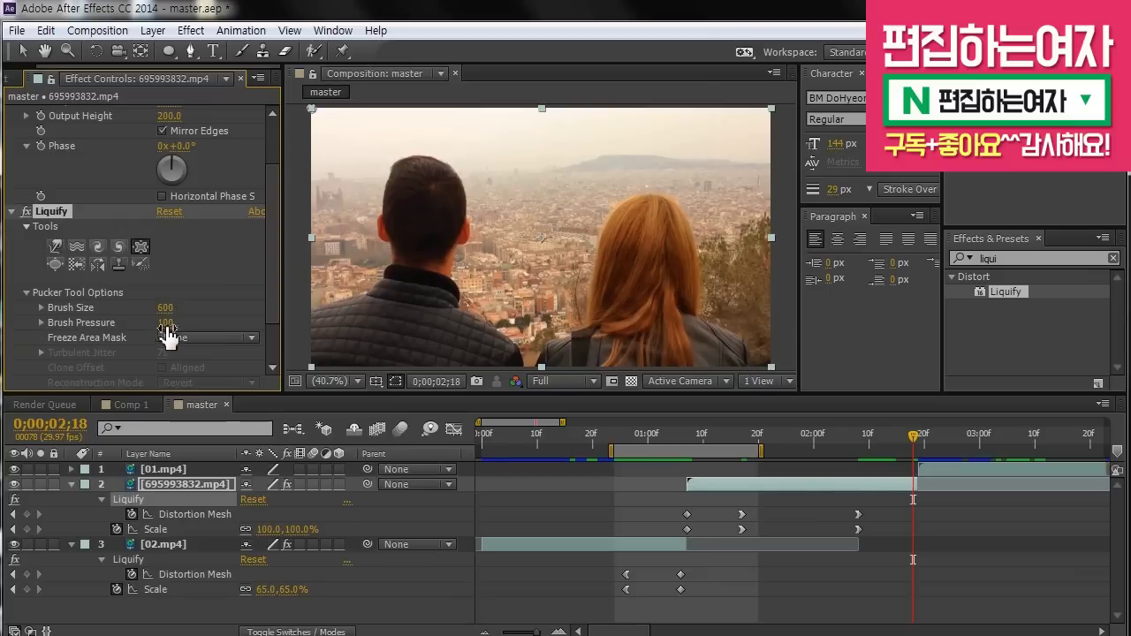
key(ctrl+s)
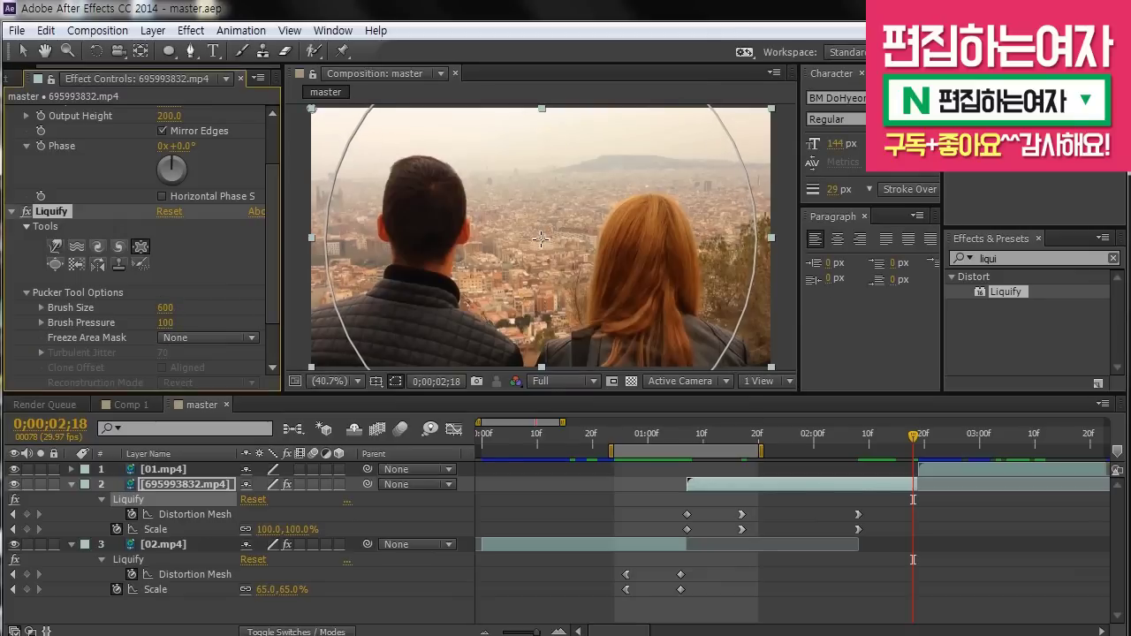
Repeatedly pucker the centre of 695993832.mp4's image at 0;00;02;18 until both figures shrink toward the middle, and return to the Selection tool
click(541, 238)
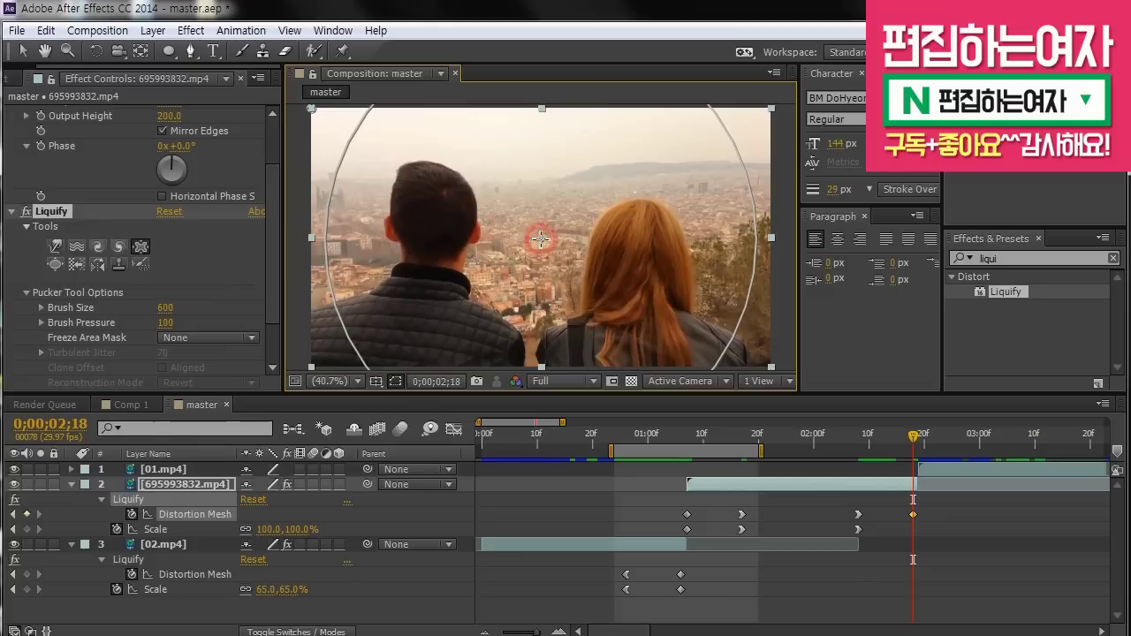
drag(541, 249, 541, 240)
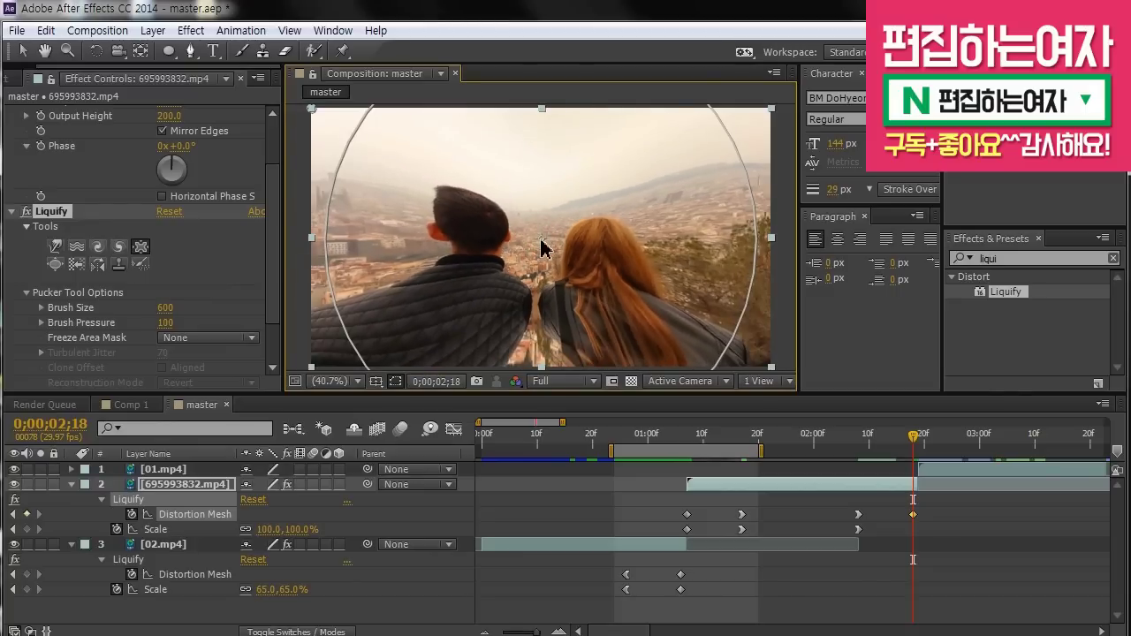
click(541, 239)
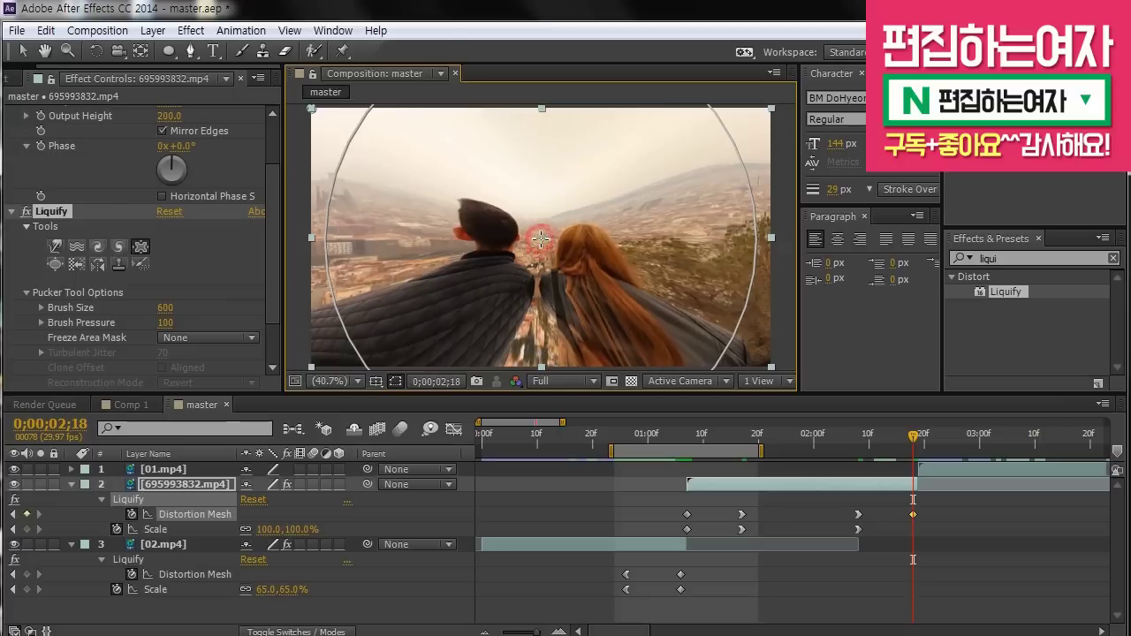
click(541, 240)
click(541, 239)
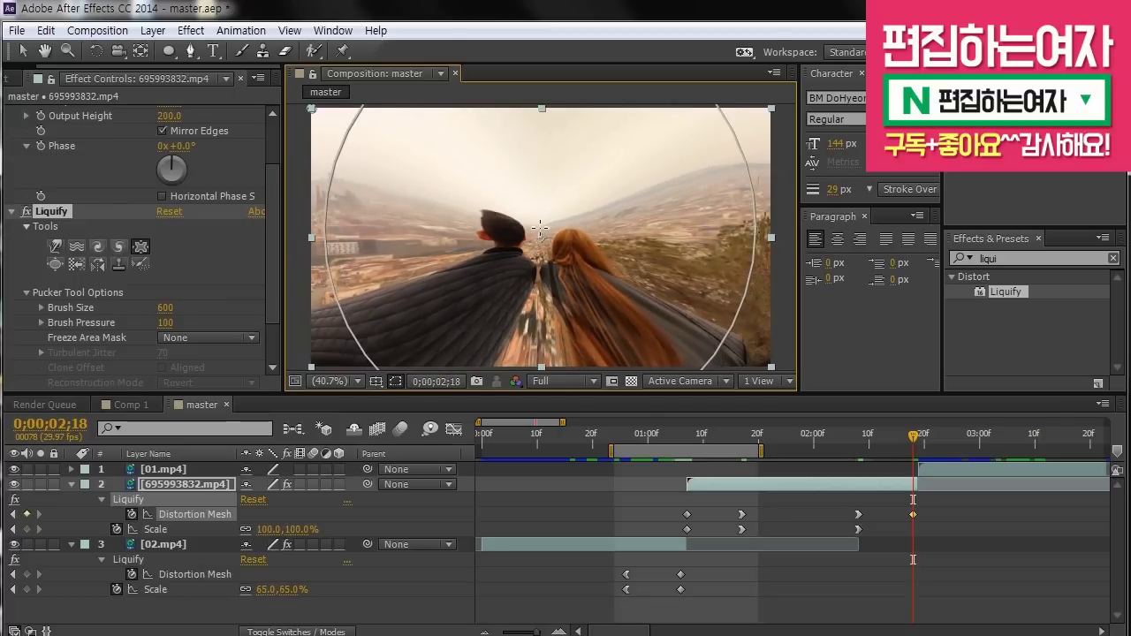
click(25, 52)
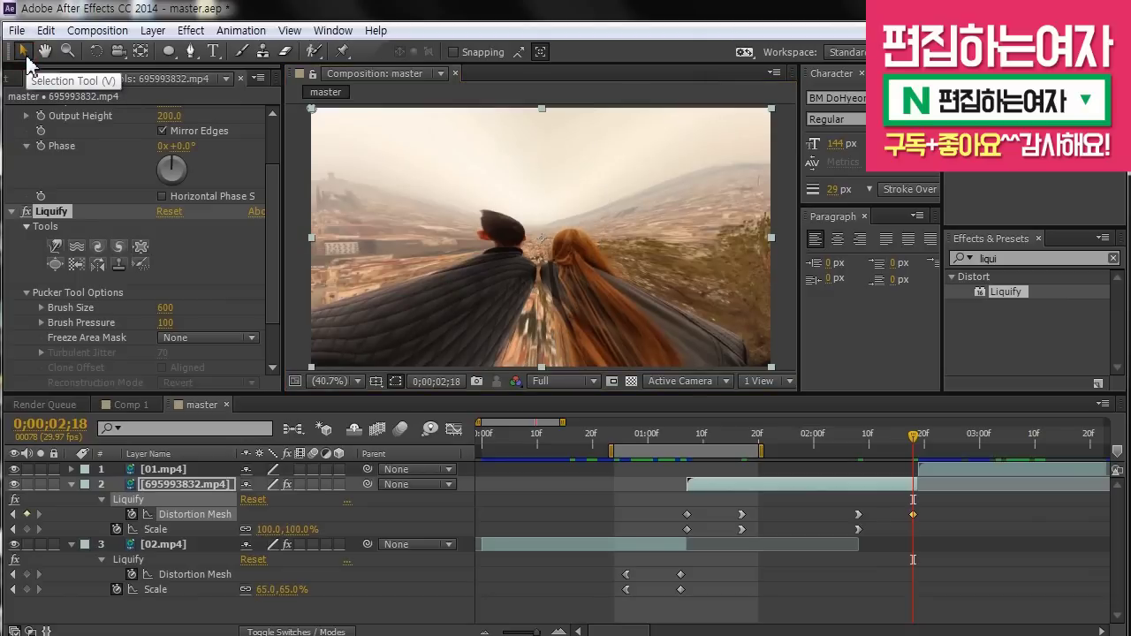
Set 695993832.mp4's Scale to 70% at 0;00;02;18
click(269, 528)
text(70)
key(Return)
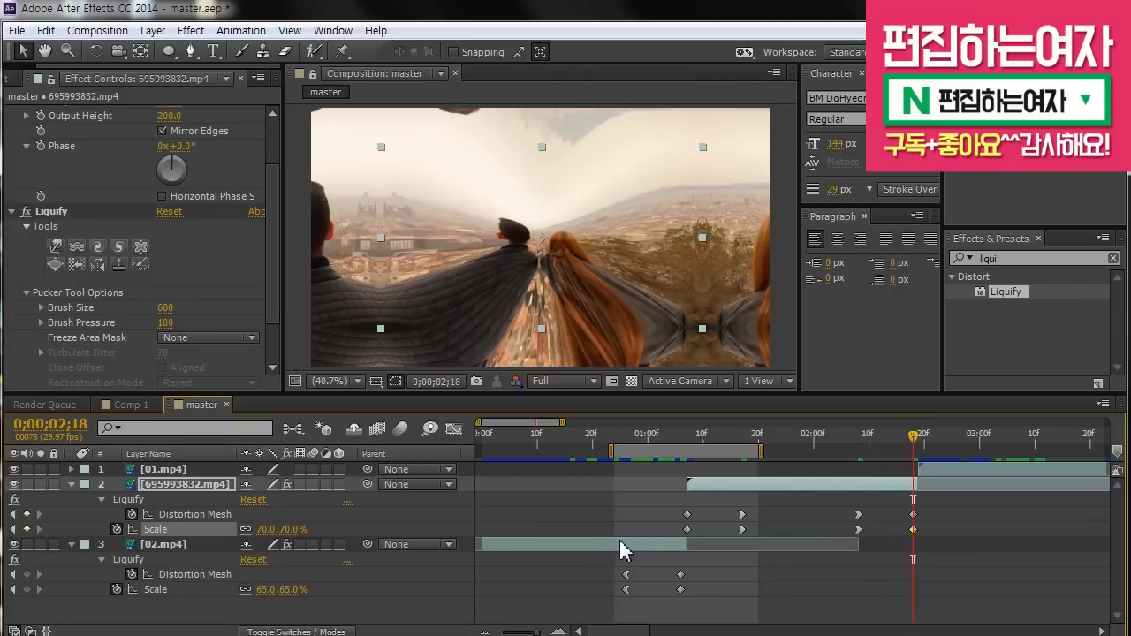
Reset 695993832.mp4's Distortion Mesh and Scale keyframes at 0;00;02;08 to linear and apply Easy Ease Out to them
key(j)
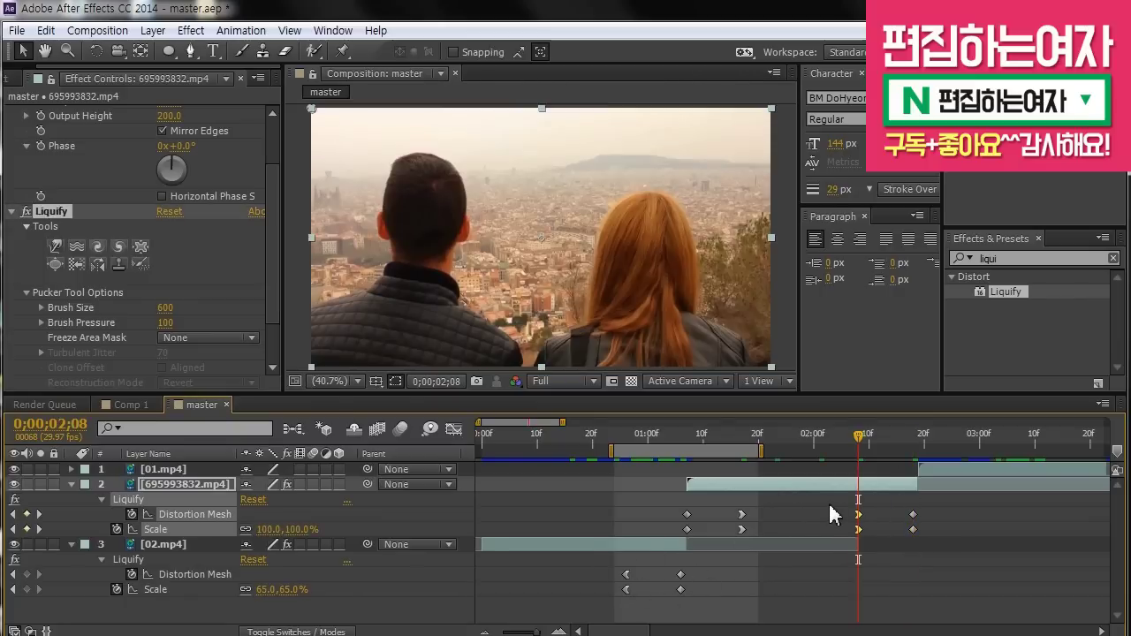
drag(832, 510, 875, 536)
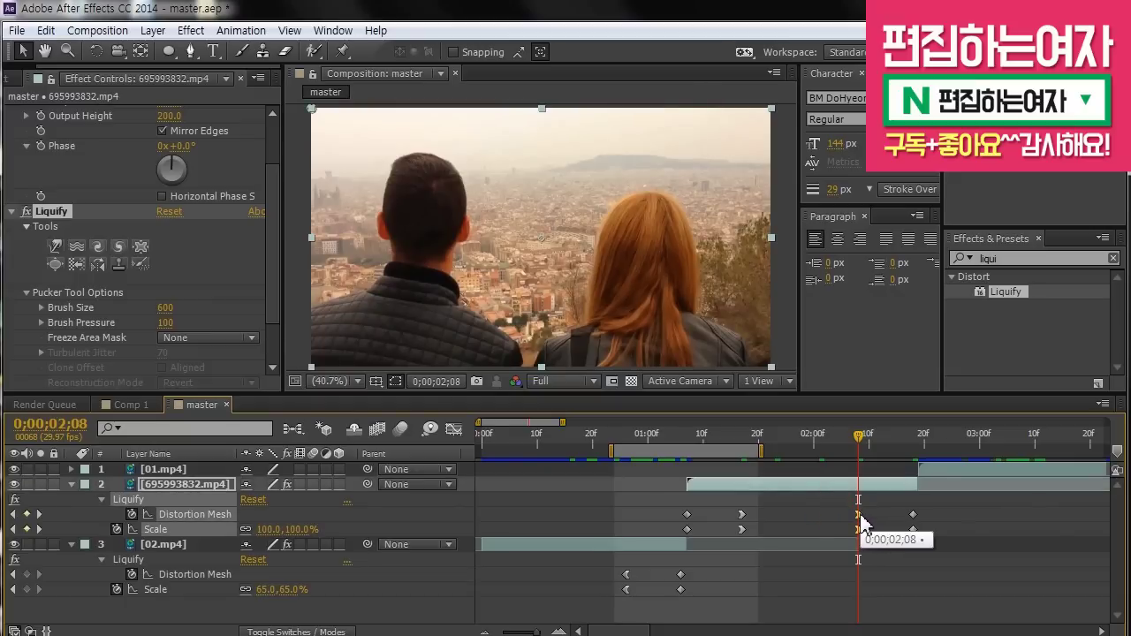
ctrl+click(859, 515)
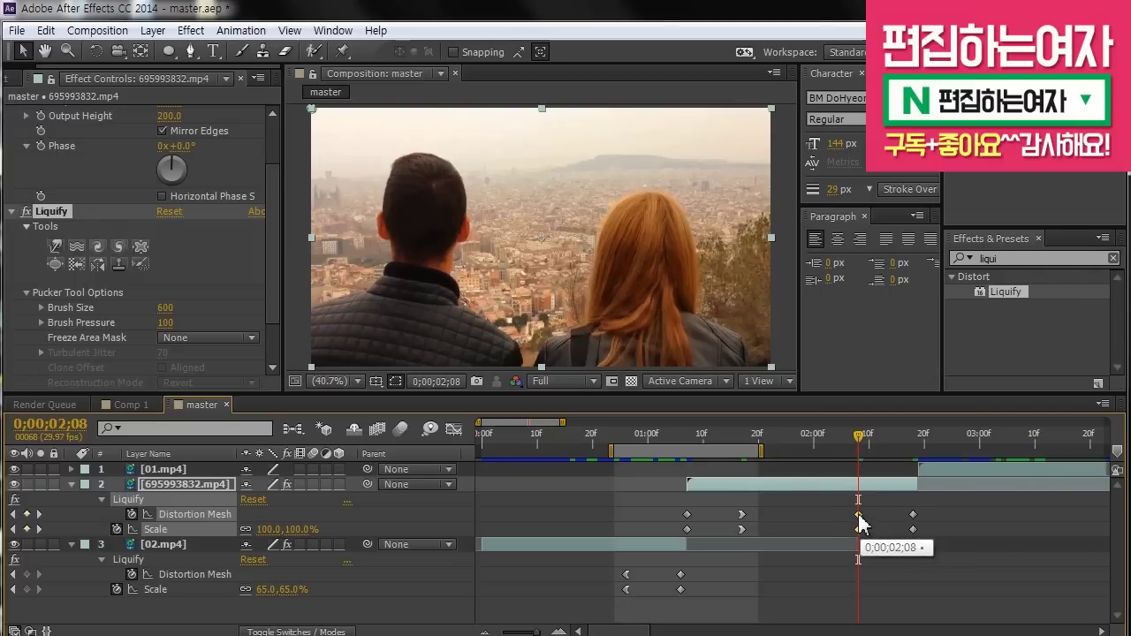
right_click(859, 516)
mouse_move(967, 499)
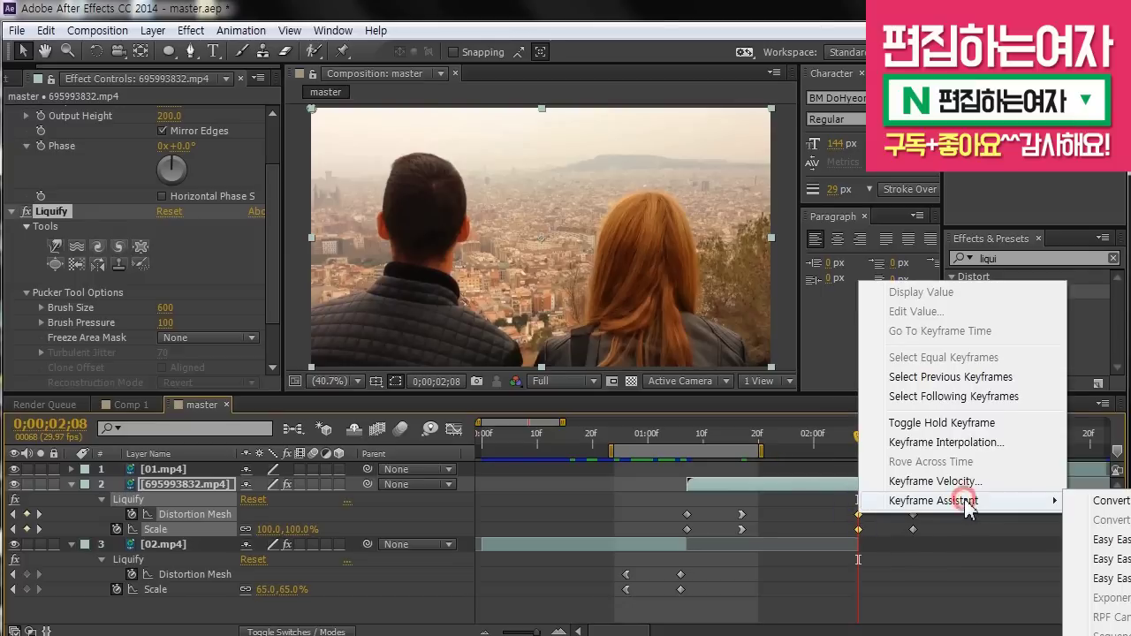
click(1120, 580)
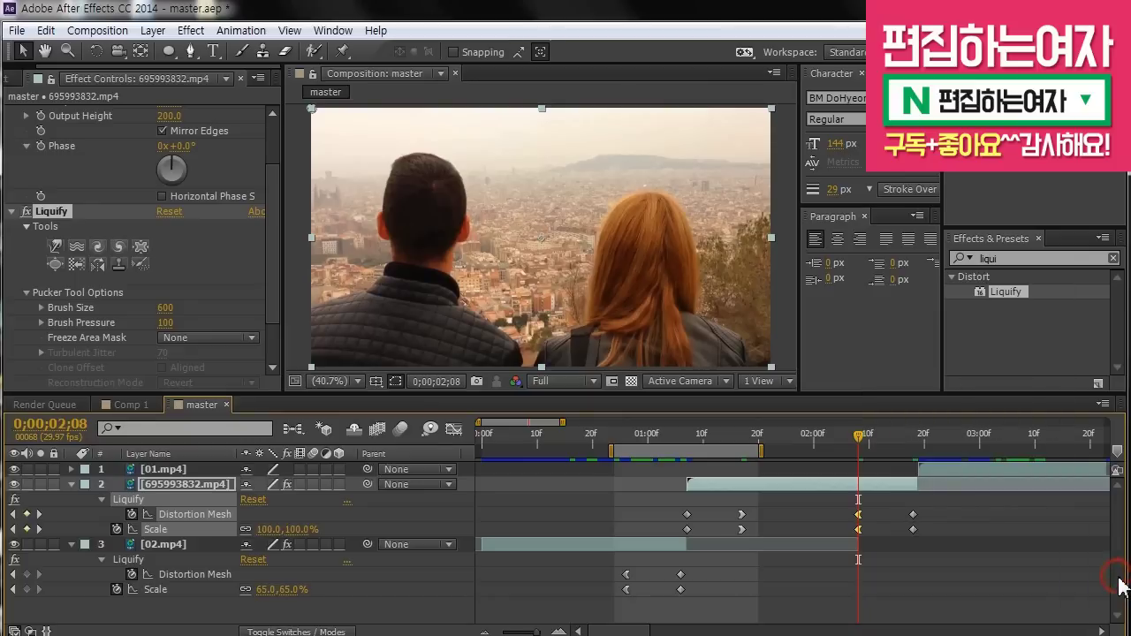
Lengthen the outgoing ease handles of 695993832.mp4's Scale and Distortion Mesh keyframes at 0;00;02;08 in the graph
click(455, 428)
drag(875, 498, 910, 506)
drag(871, 590, 898, 588)
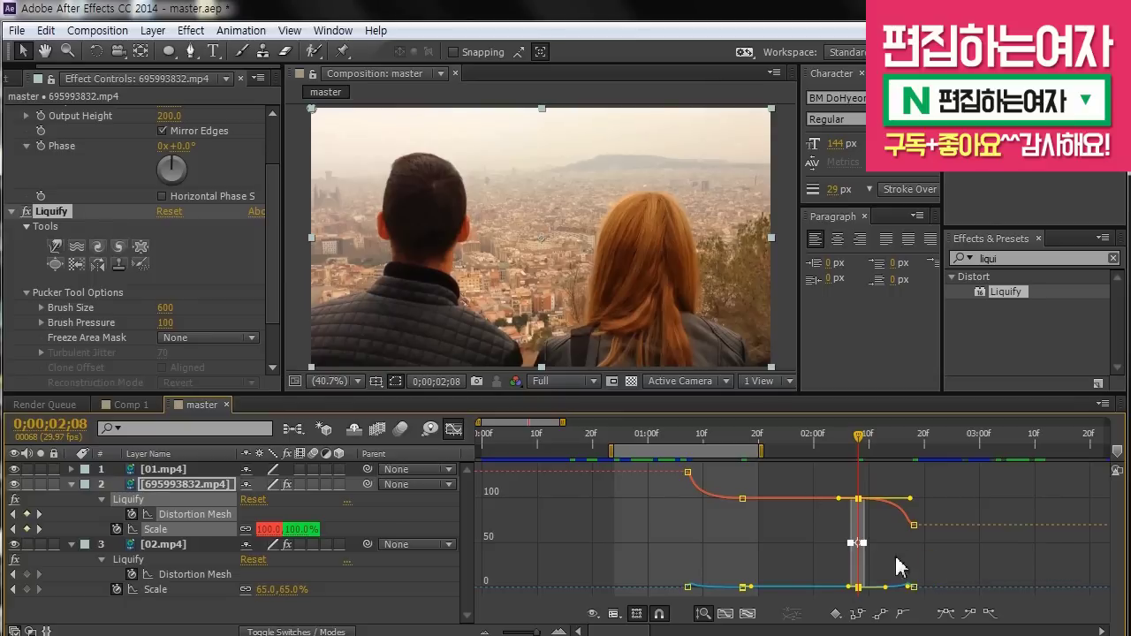
click(454, 429)
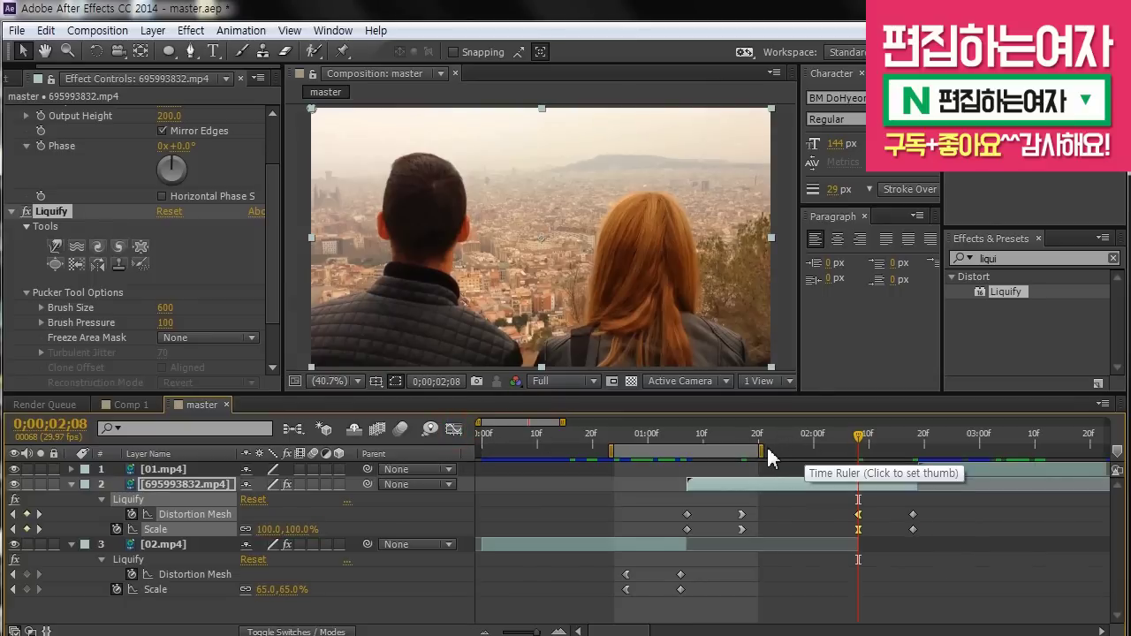
Extend the work area to the end of 695993832.mp4 and preview its two transitions
drag(761, 451, 923, 451)
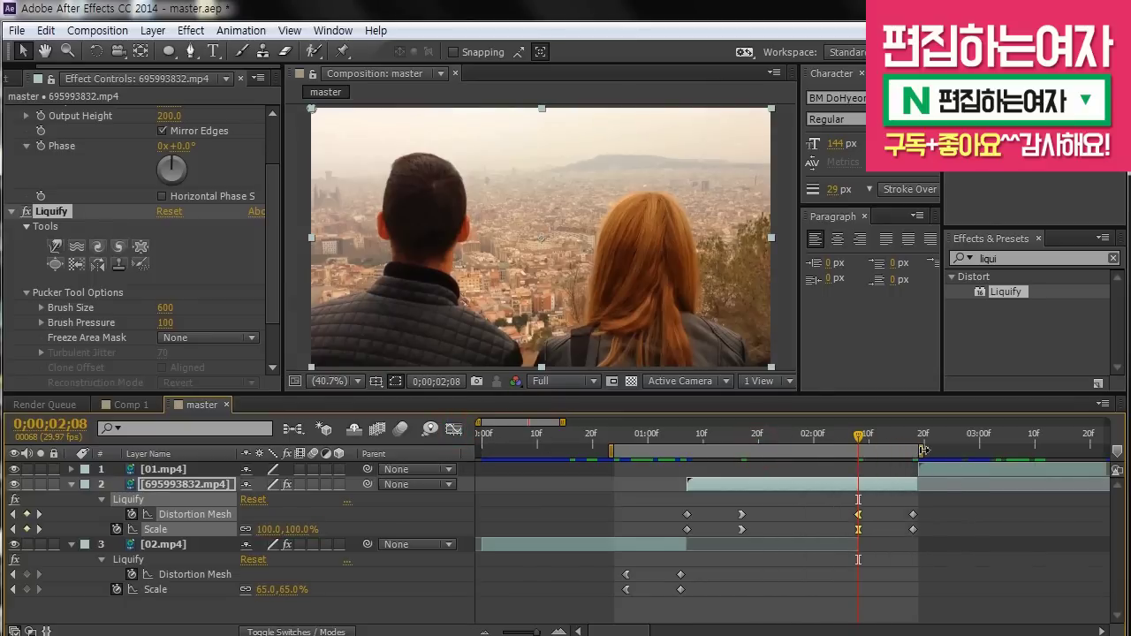
key(0)
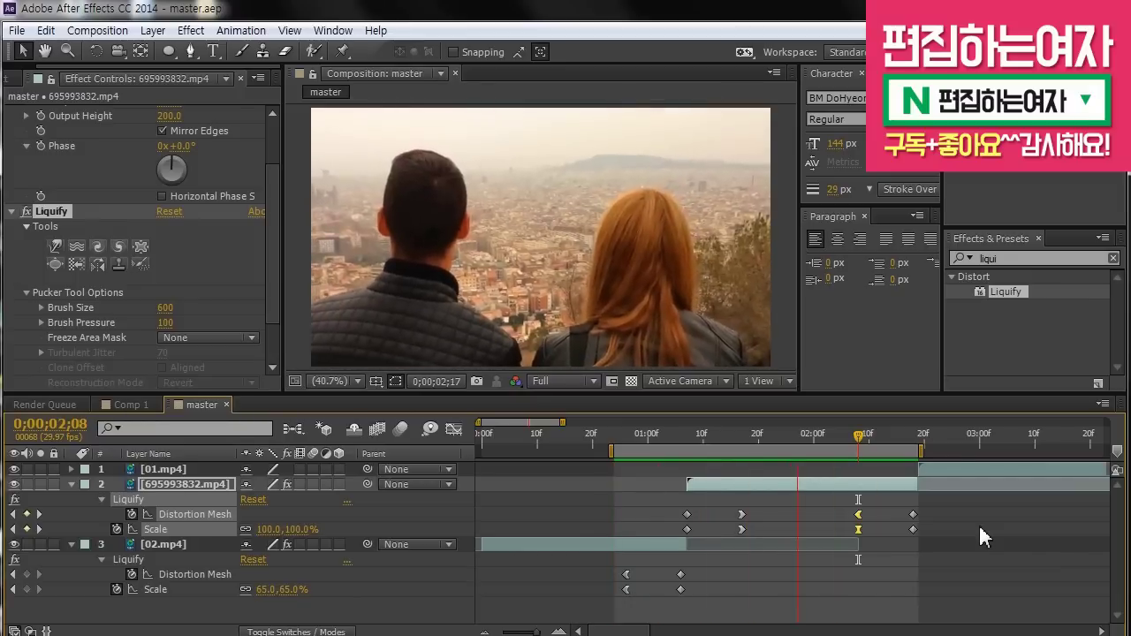
key(minus)
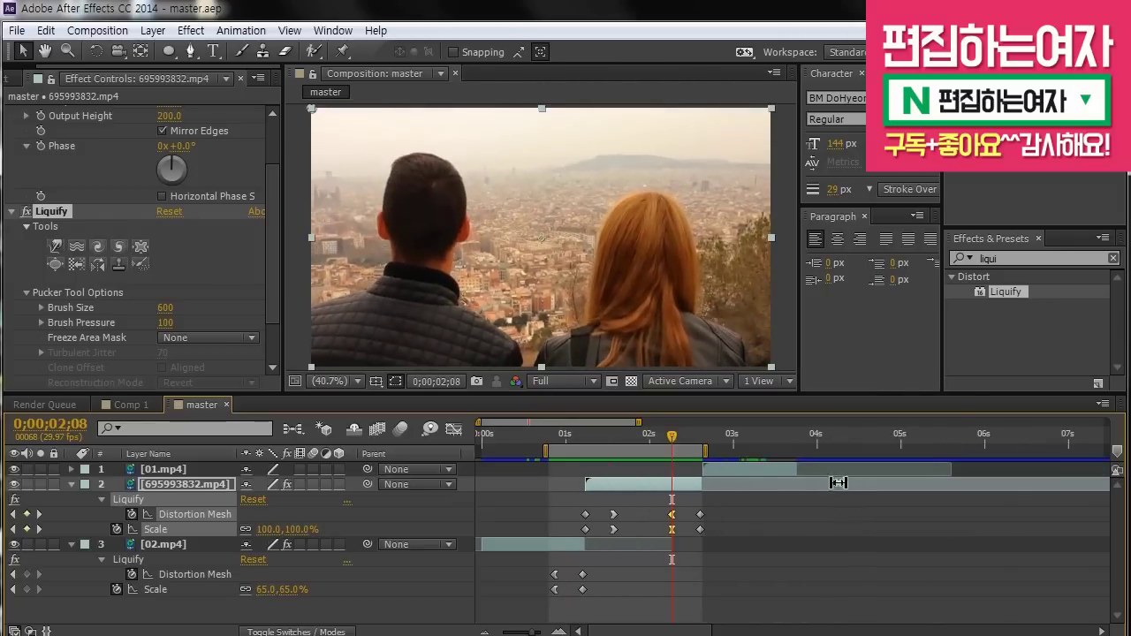
Copy 695993832.mp4's first two Distortion Mesh and Scale keyframes onto 01.mp4, starting at 0;00;02;19
click(750, 475)
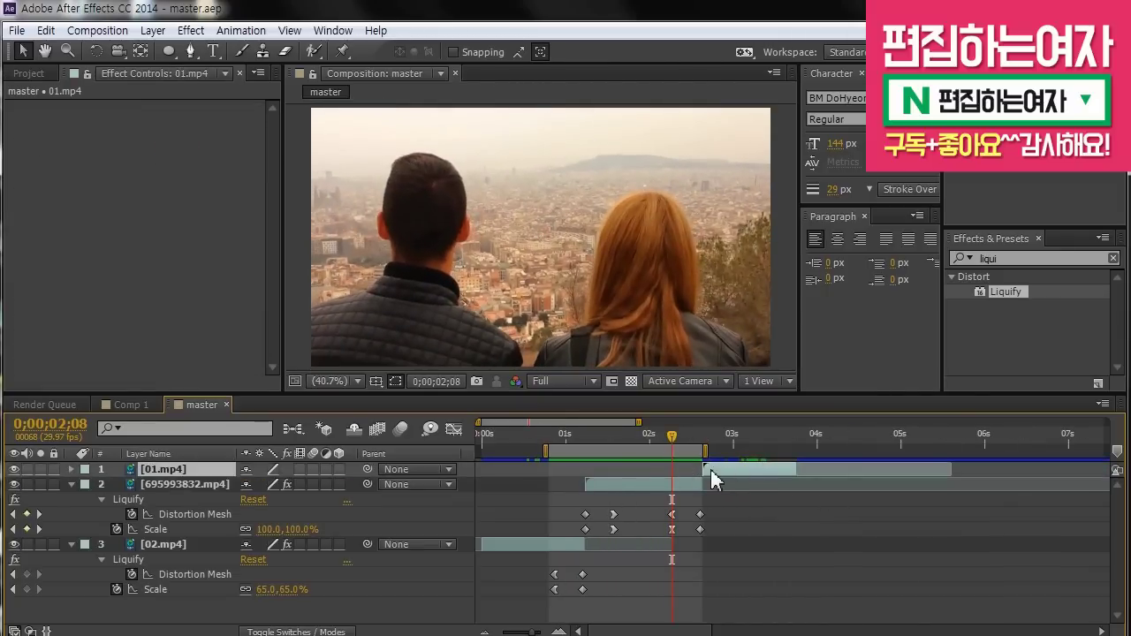
mouse_move(569, 510)
mouse_down()
mouse_move(584, 511)
mouse_move(567, 519)
mouse_up()
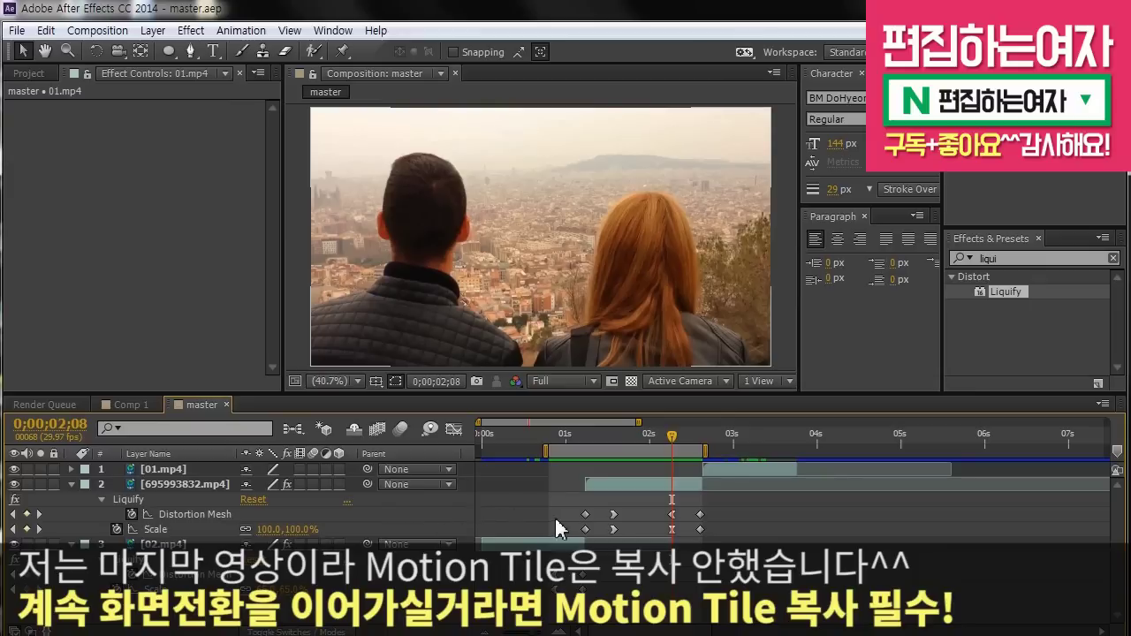
mouse_move(565, 511)
mouse_down()
mouse_move(637, 552)
mouse_move(630, 541)
mouse_up()
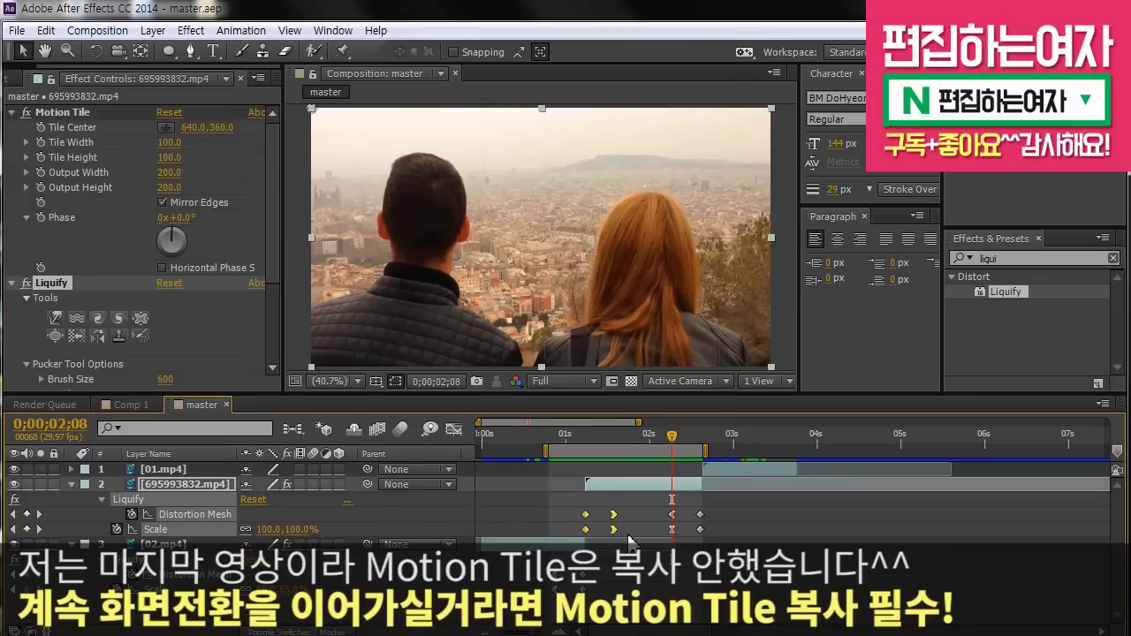
click(721, 469)
drag(694, 436, 710, 445)
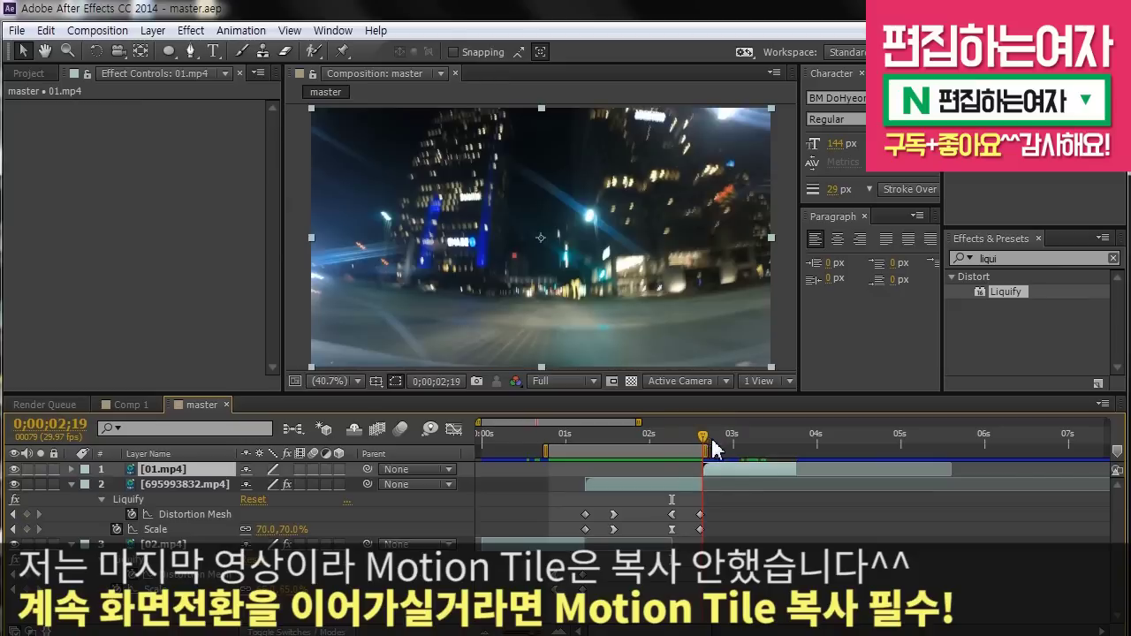
key(ctrl+v)
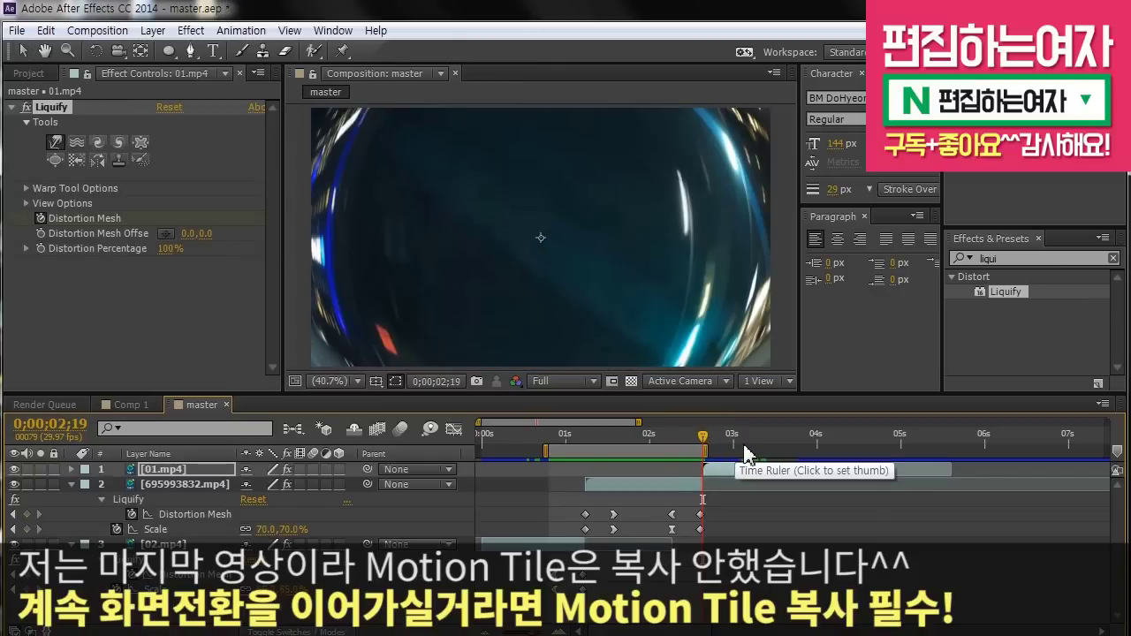
click(705, 436)
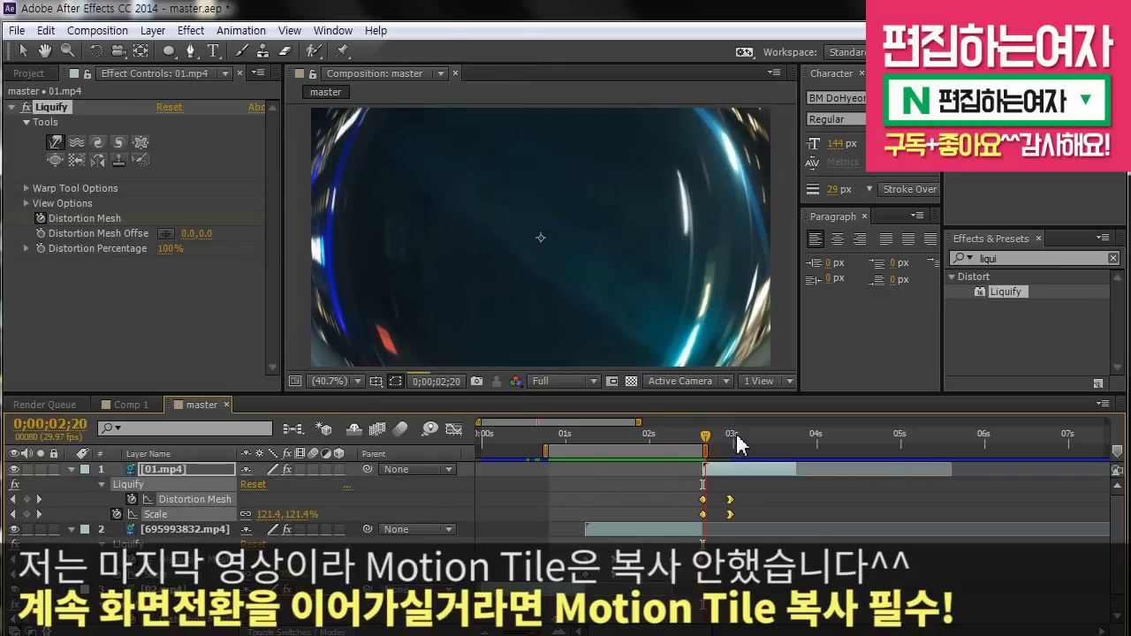
click(731, 437)
Extend the work area from the composition's start to the end of the trimmed 01.mp4 clip, and save the project
drag(707, 450, 800, 450)
drag(541, 453, 478, 452)
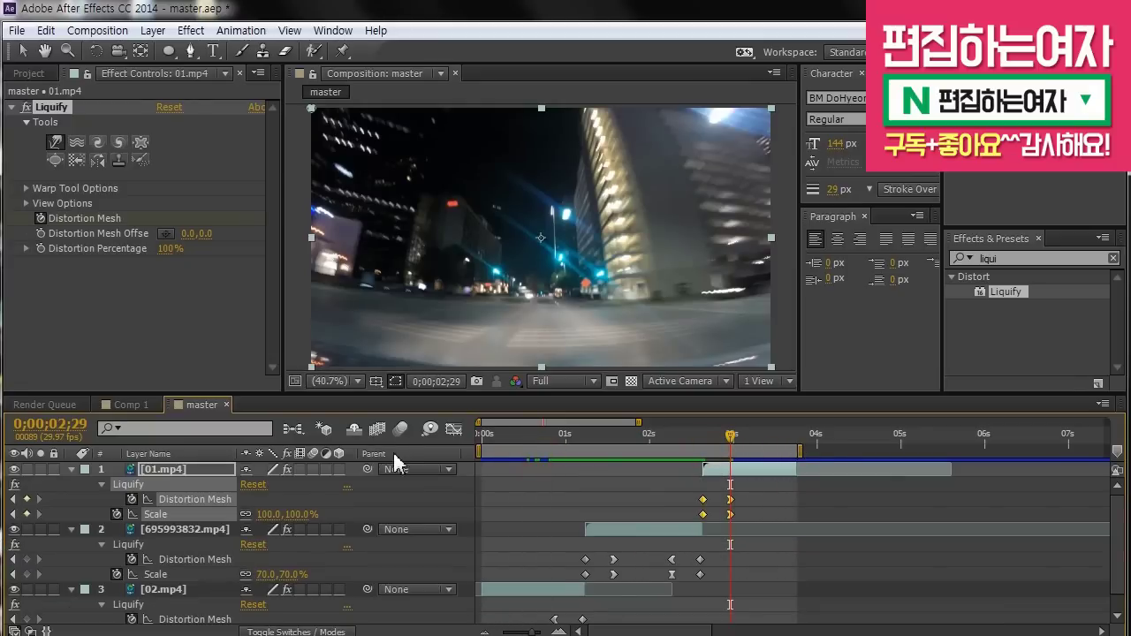
key(ctrl+s)
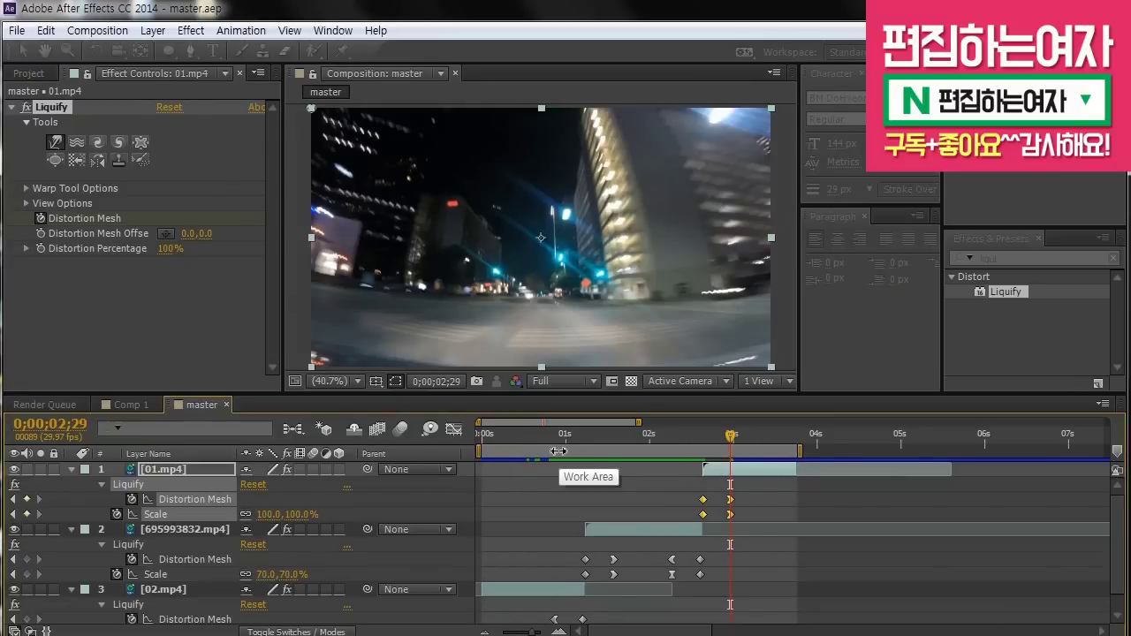
Preview the whole three-clip sequence, and collapse the properties of all three layers
key(KP_0)
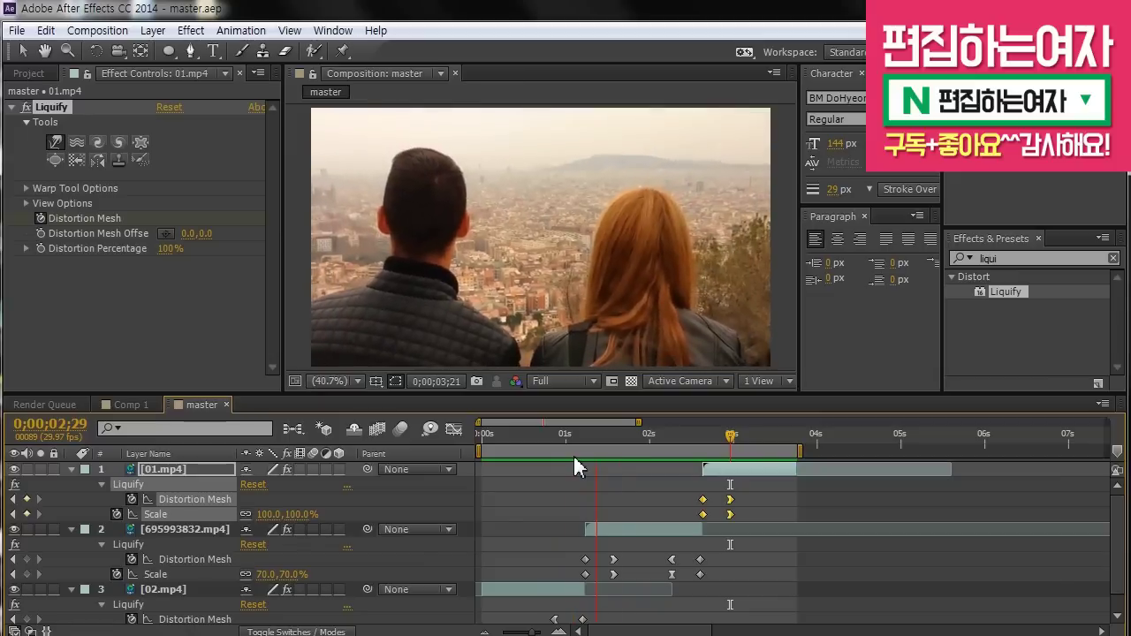
key(space)
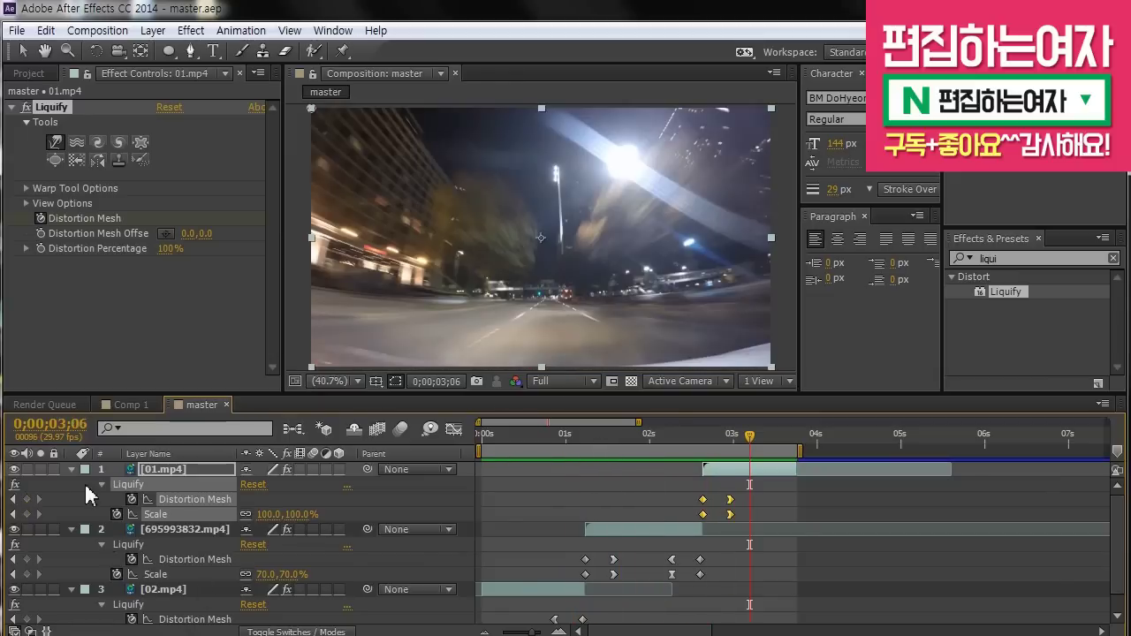
click(72, 469)
click(71, 484)
click(72, 499)
click(667, 551)
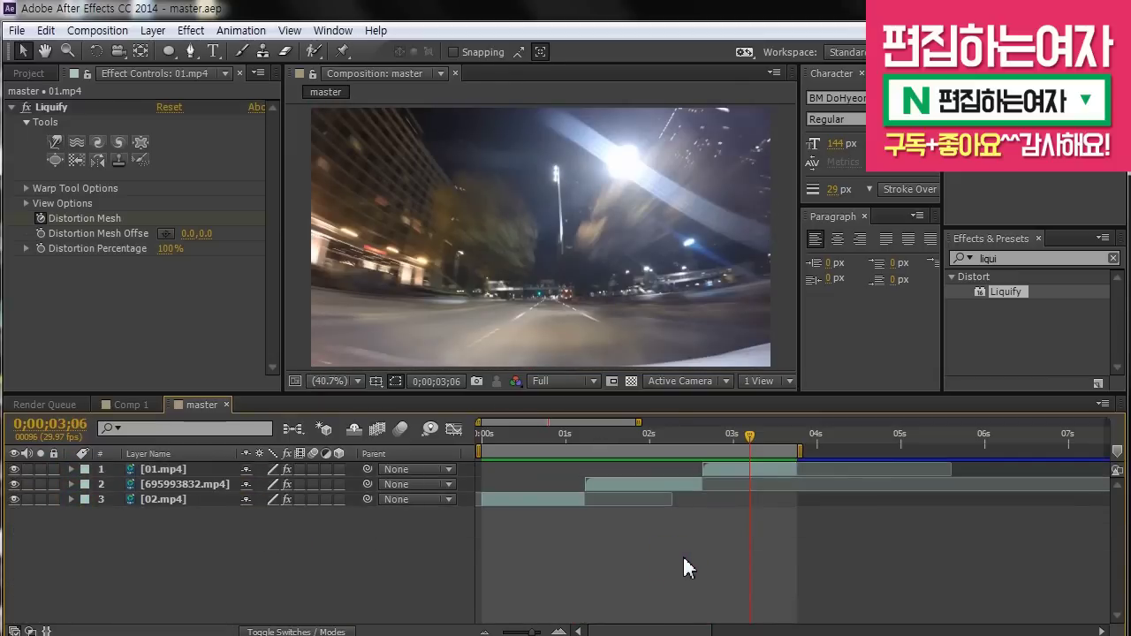
click(733, 469)
click(625, 487)
click(651, 499)
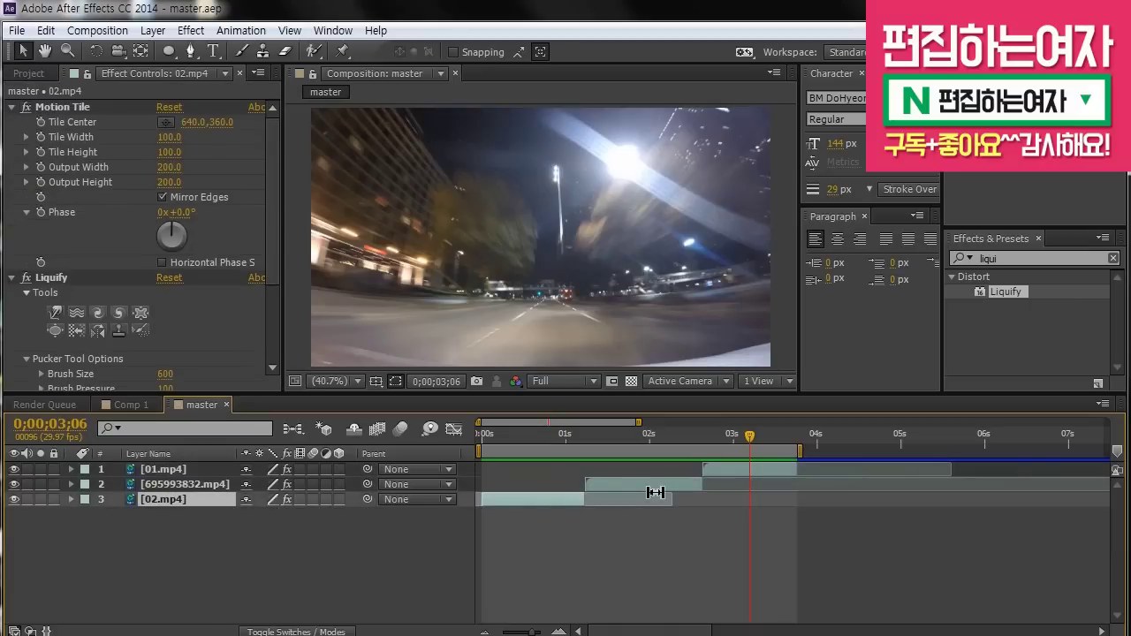
click(740, 468)
click(570, 486)
click(555, 497)
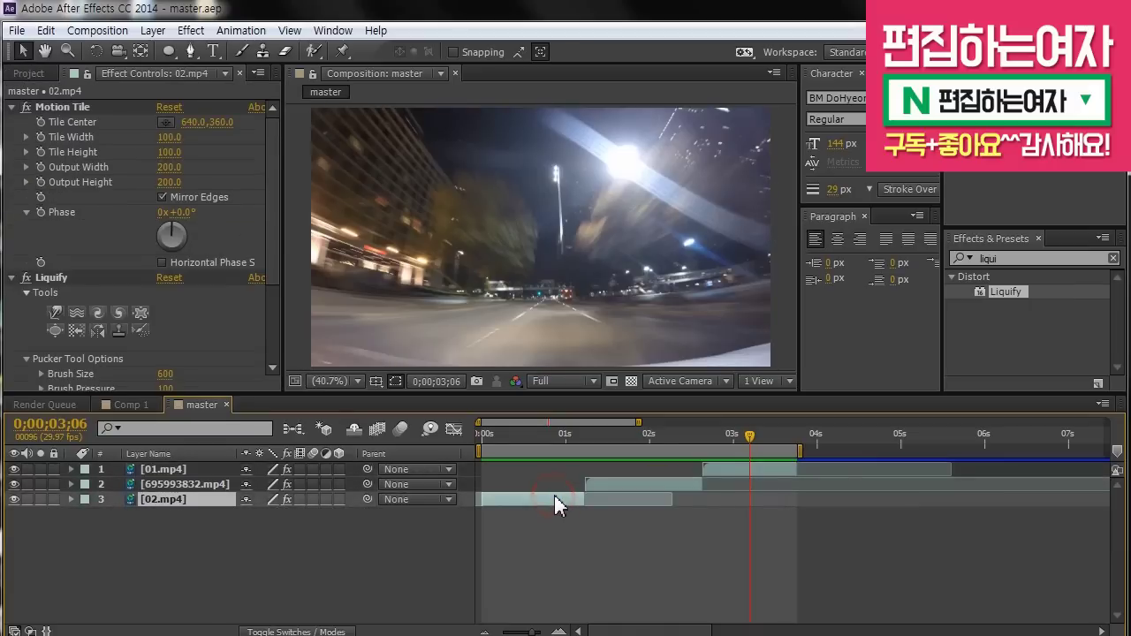
click(567, 555)
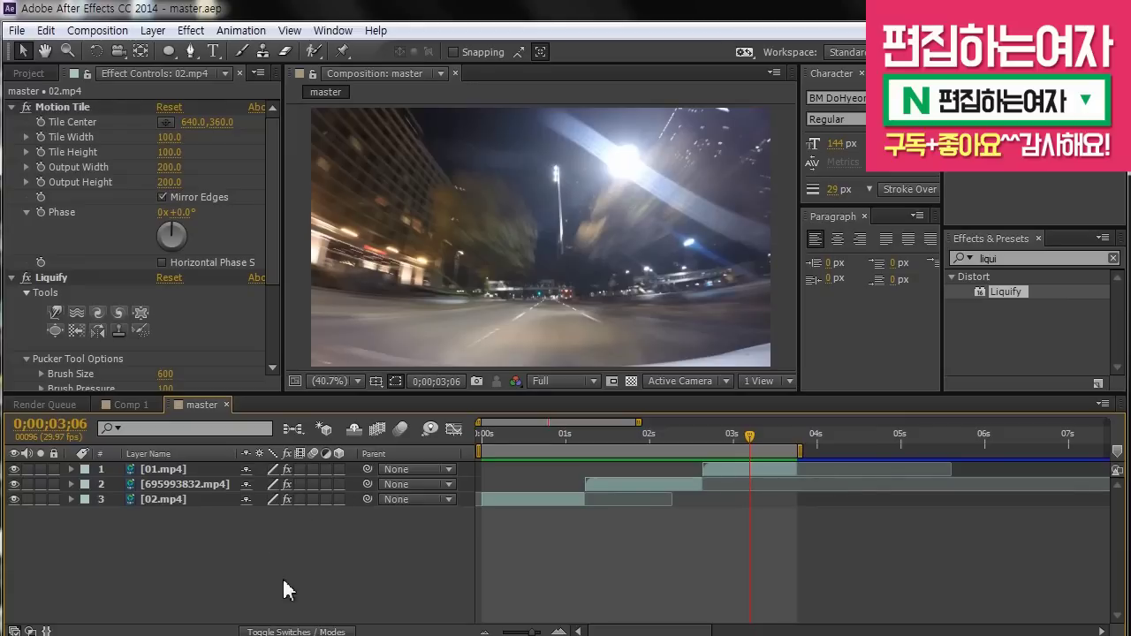
Add a new adjustment layer above the three video clips in the master composition
right_click(249, 543)
mouse_move(379, 353)
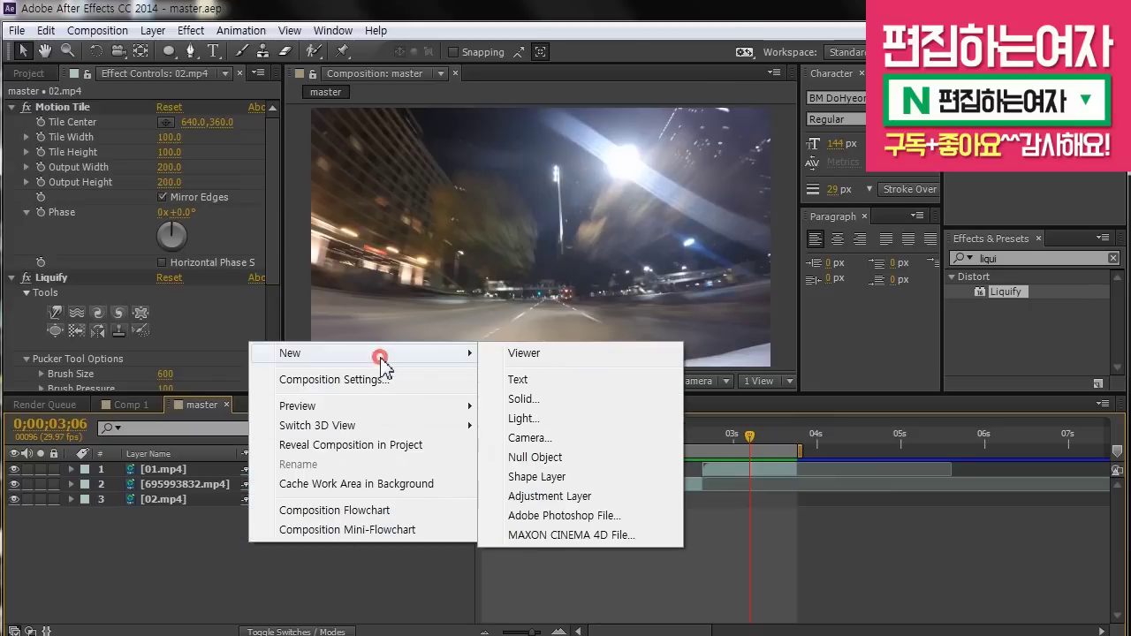
click(621, 498)
Find the Color Balance effect and apply it to the adjustment layer
click(1008, 256)
text(color)
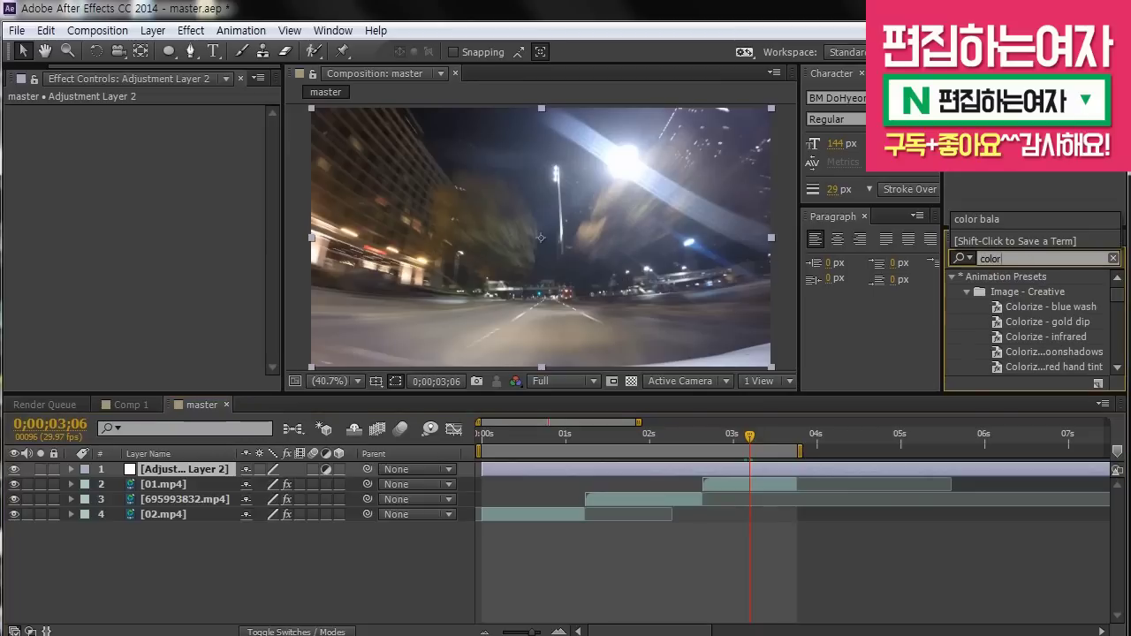
text( balance)
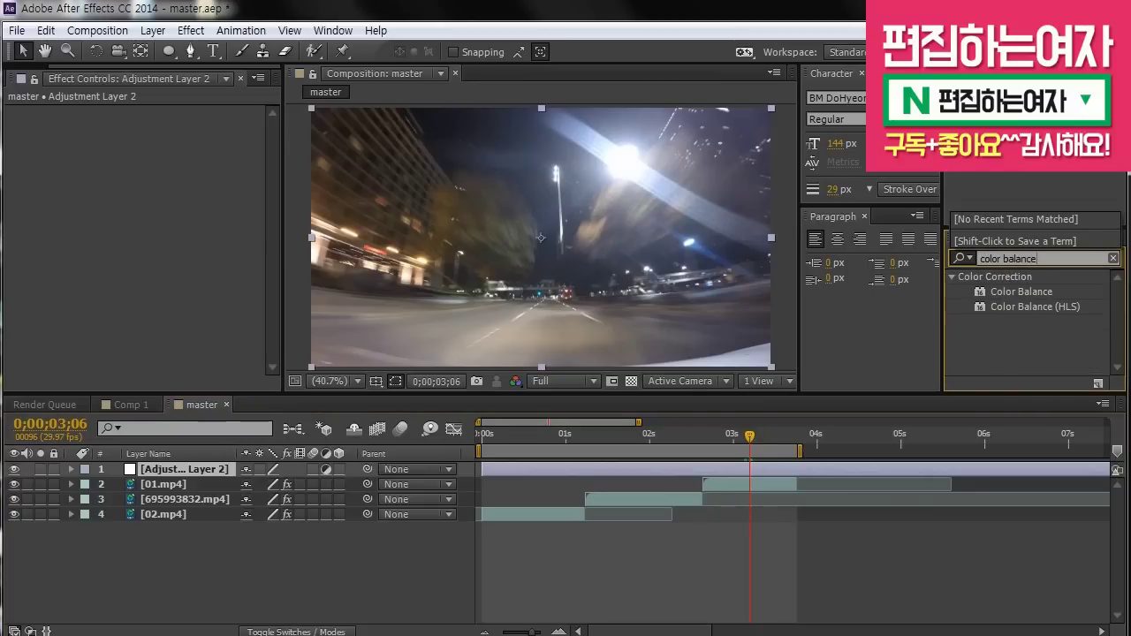
click(1003, 292)
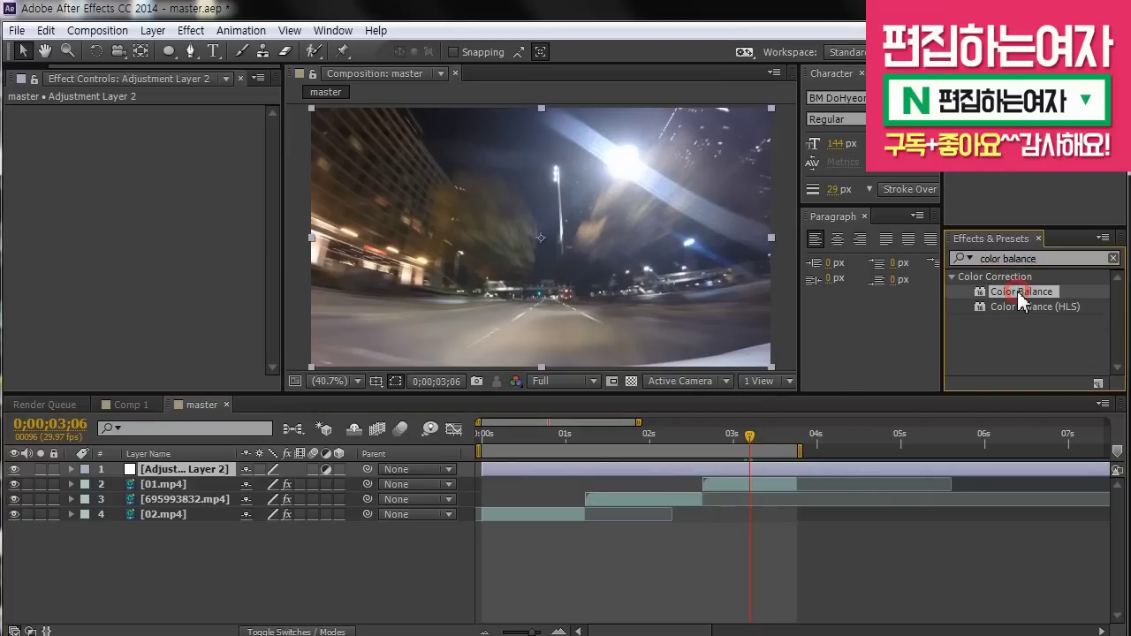
drag(1007, 295, 599, 474)
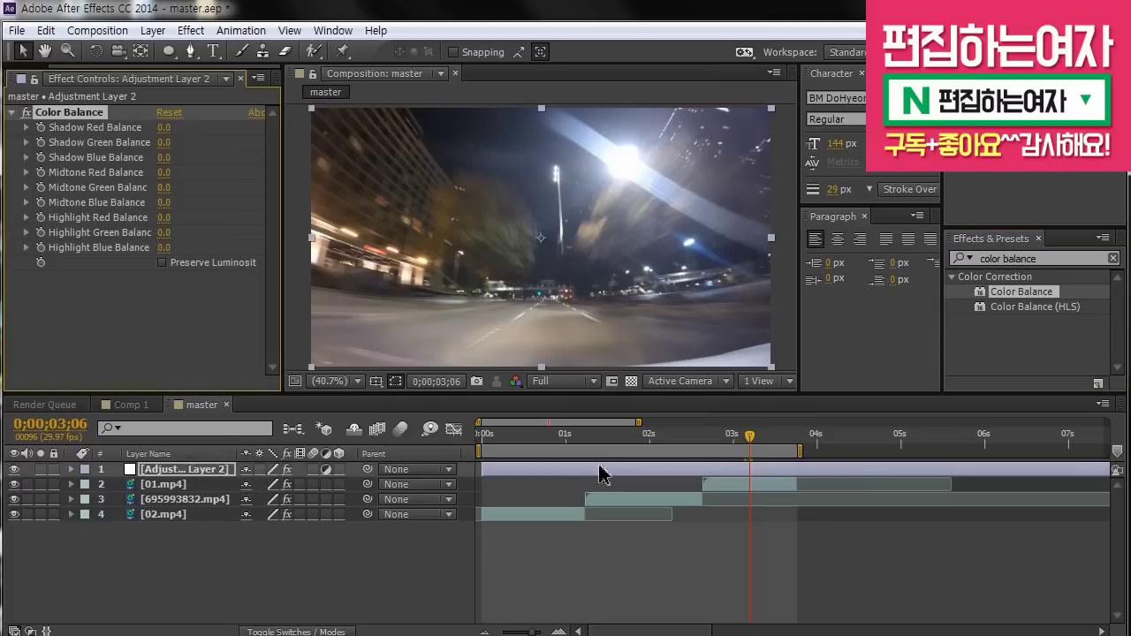
Set the adjustment layer's Shadow Red Balance to -75 and check the tint on the second and third clips
click(652, 435)
drag(161, 137, 61, 129)
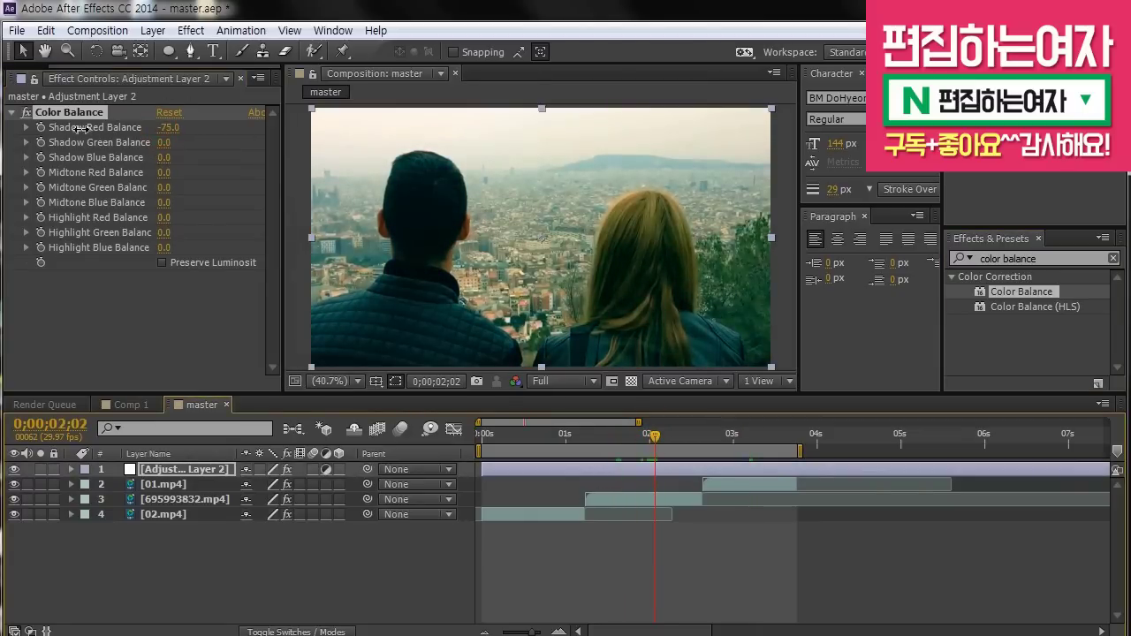
drag(657, 434, 697, 449)
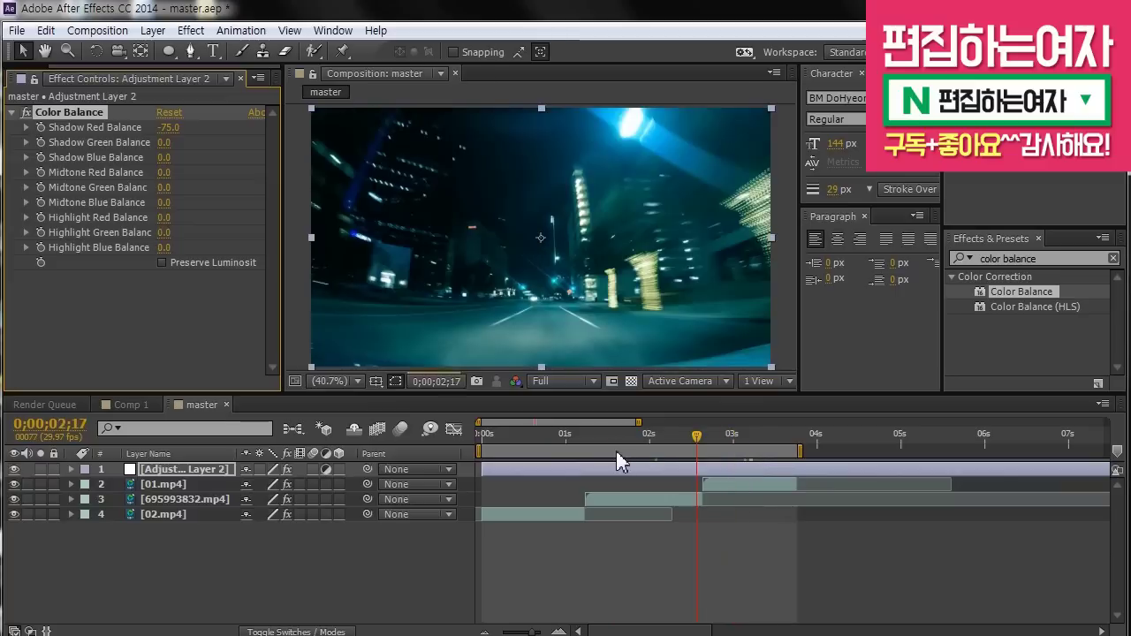
drag(616, 451, 614, 451)
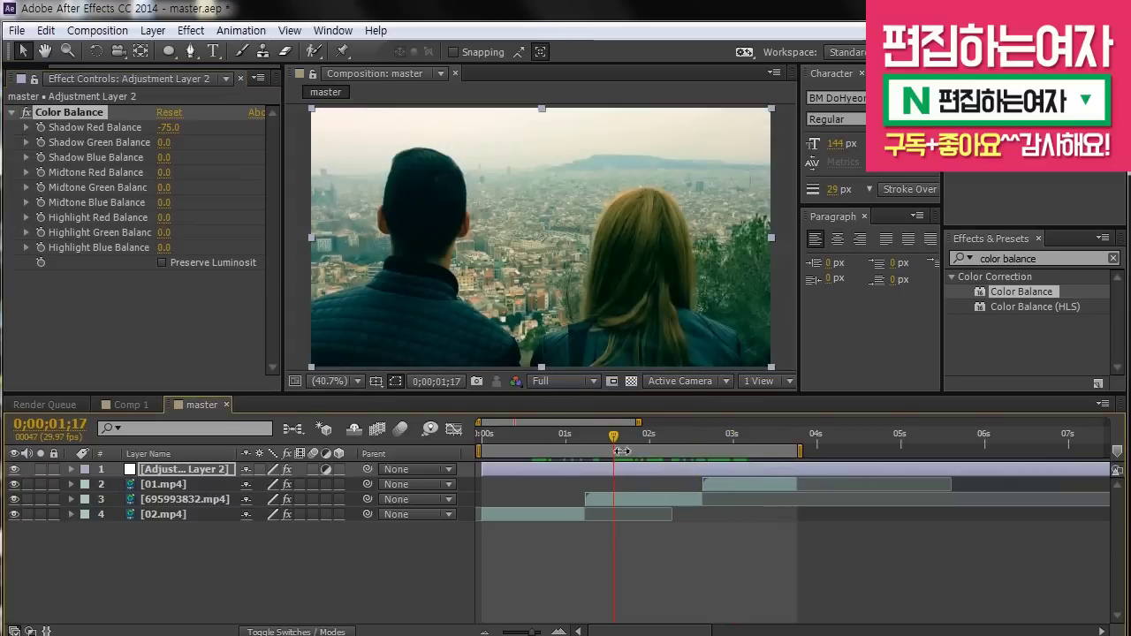
Preview the color-graded sequence from its start and review it through to the end of 01.mp4's trimmed clip
drag(582, 439, 487, 442)
key(space)
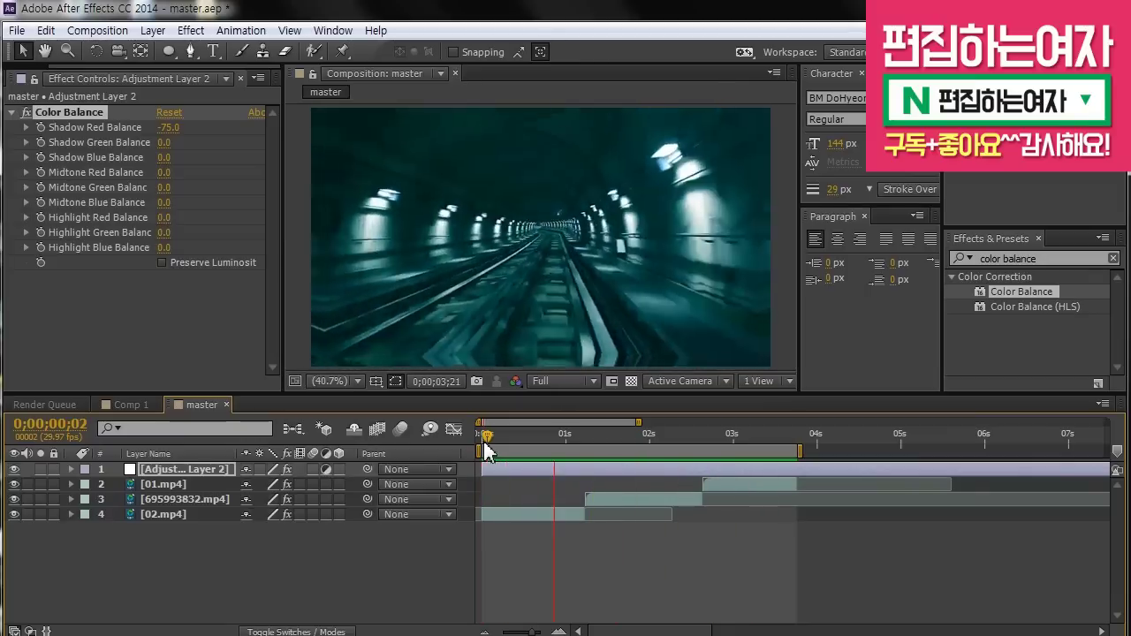
key(space)
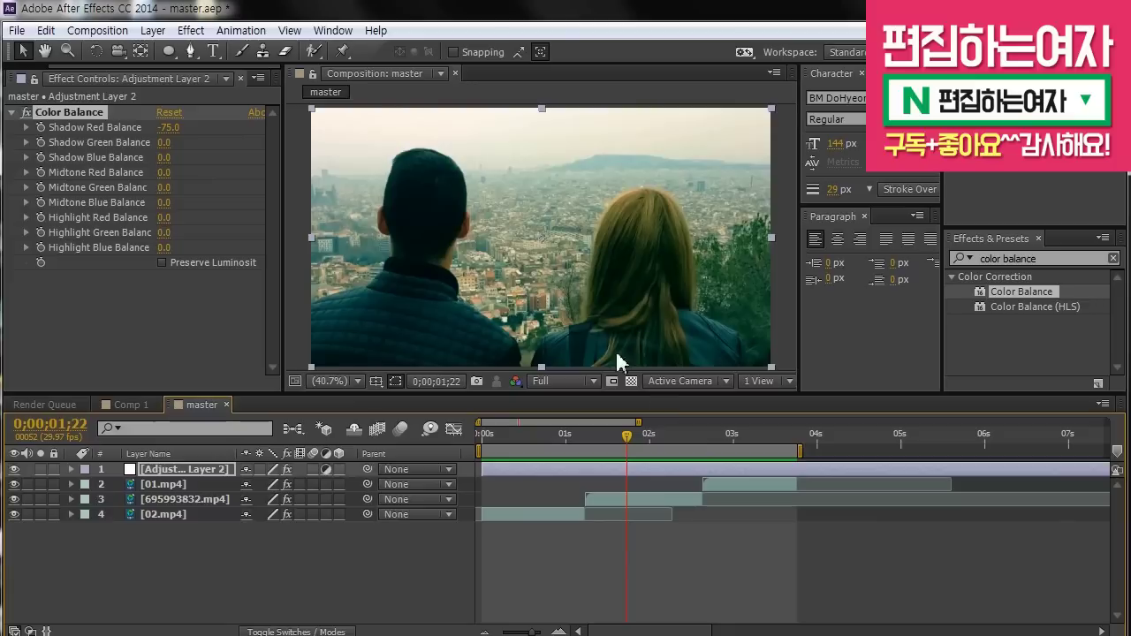
drag(643, 442, 791, 444)
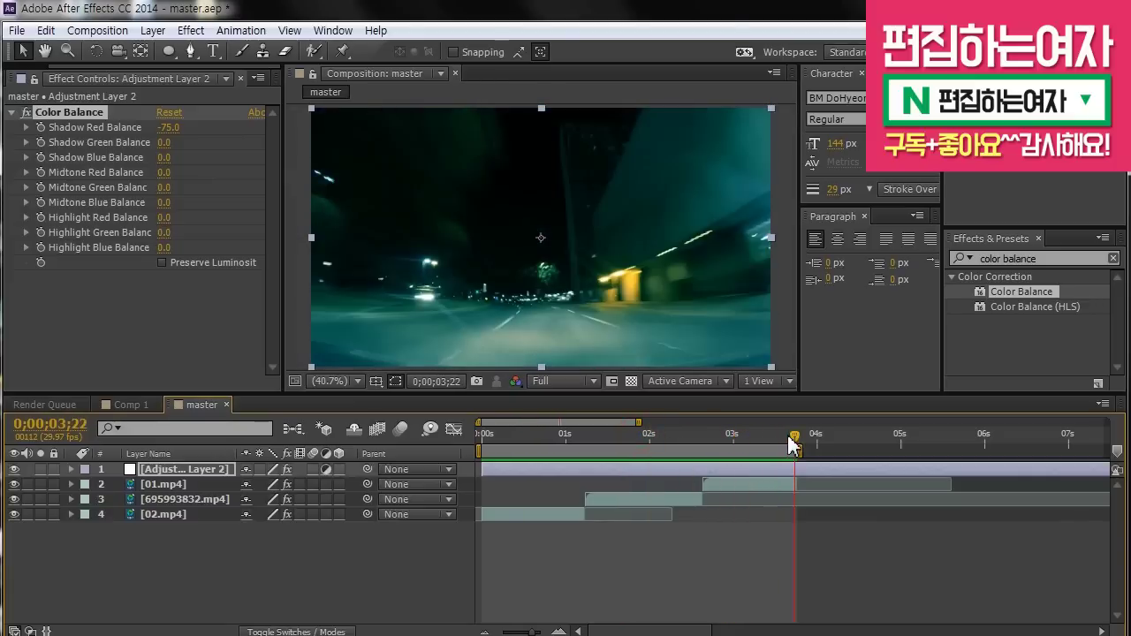